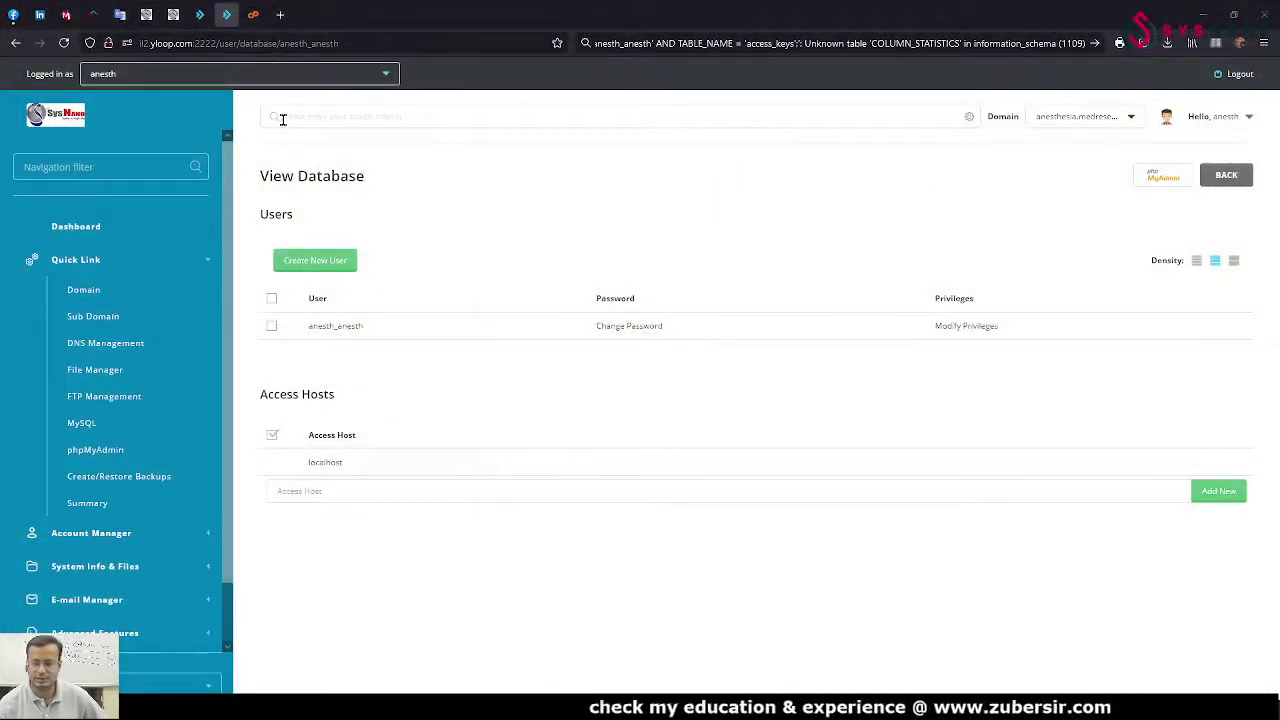
Step: Switch to the cPanel home page and close its developer tools pane
click(254, 16)
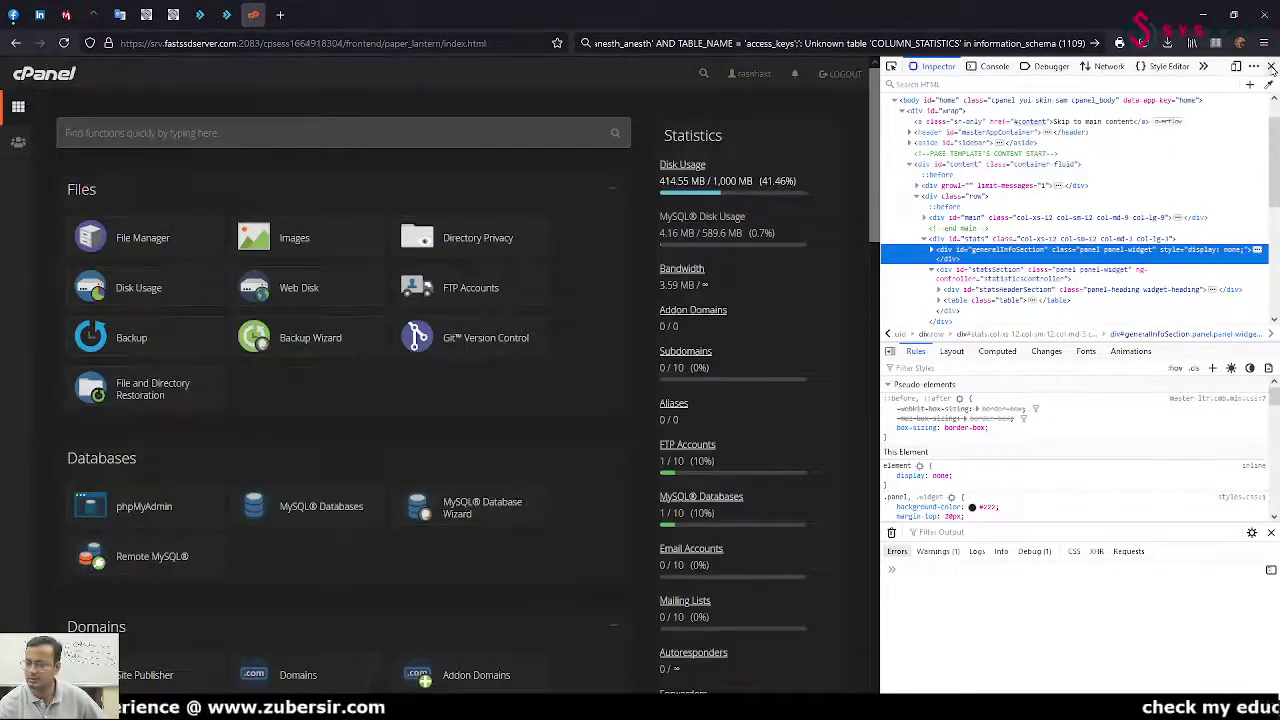
click(1271, 67)
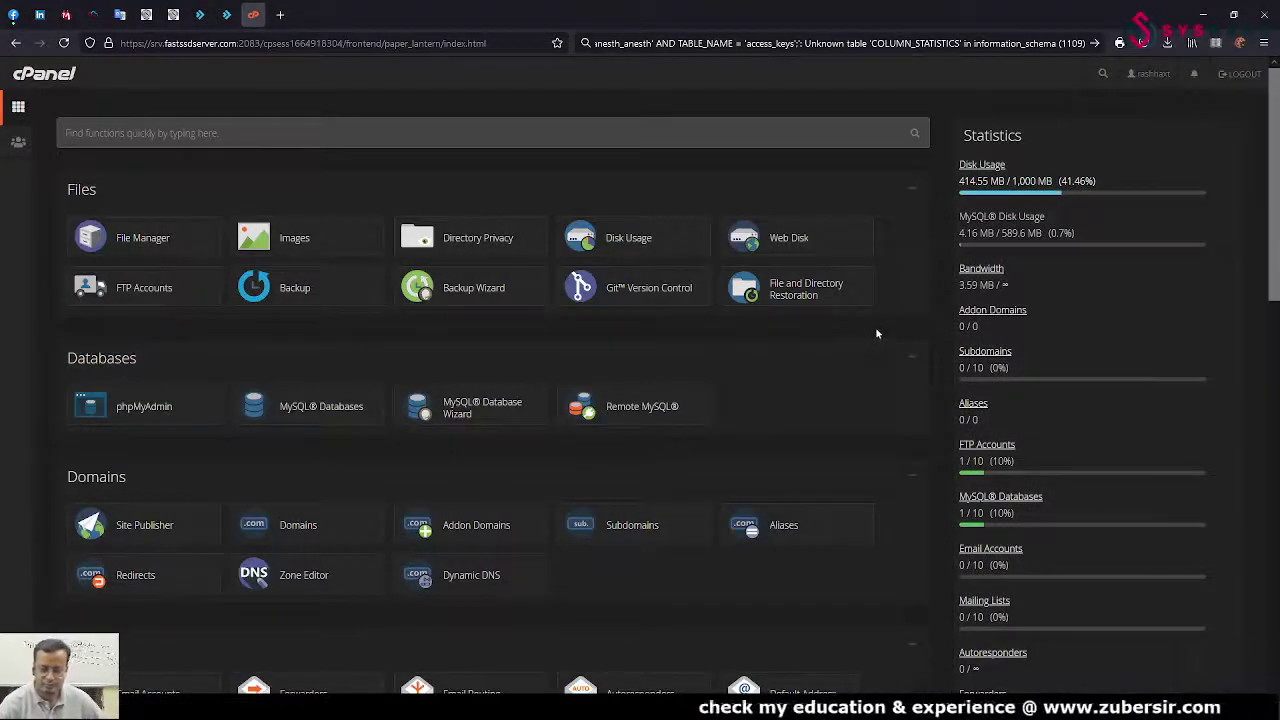
click(227, 16)
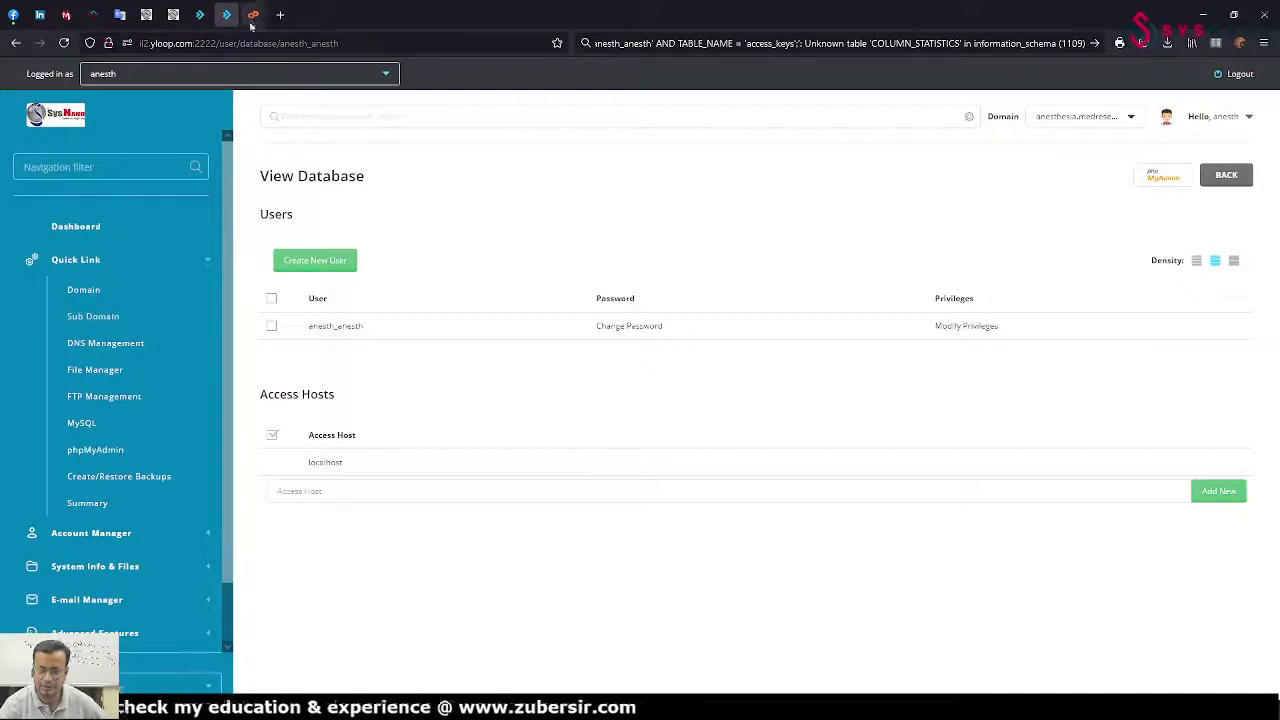
click(253, 16)
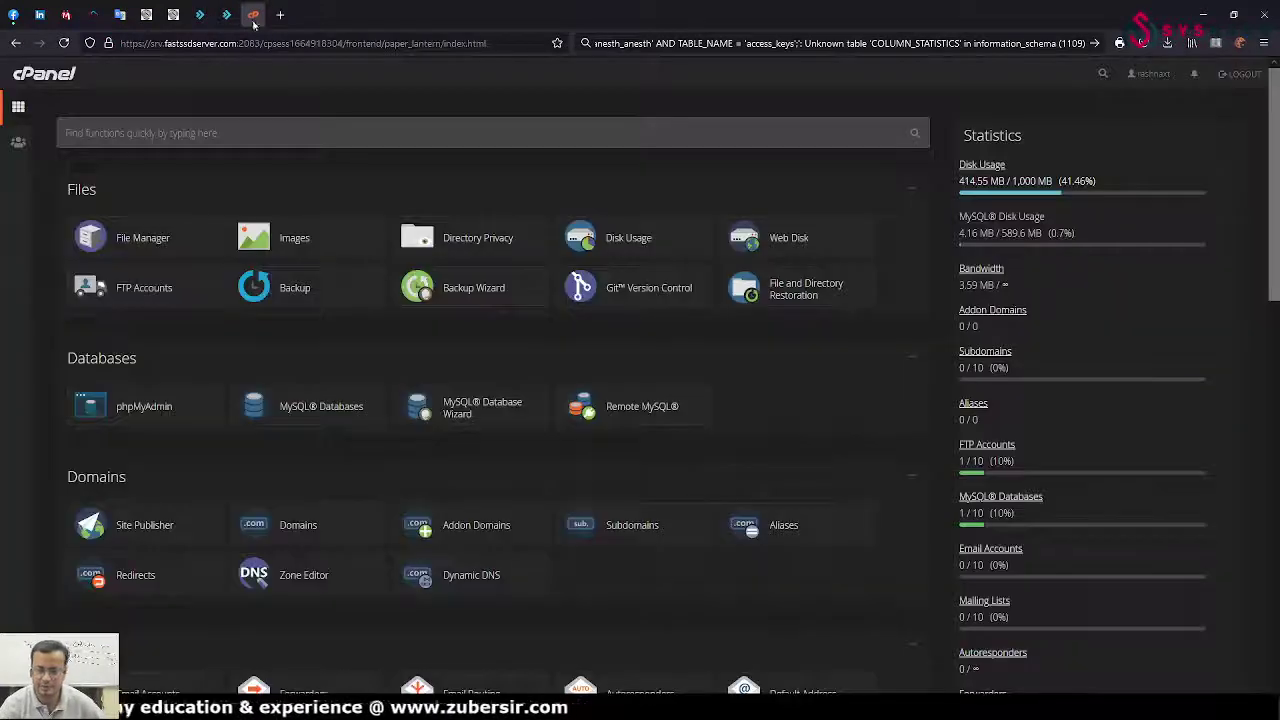
Step: Search the cPanel functions for "remote" and clear the search
click(221, 144)
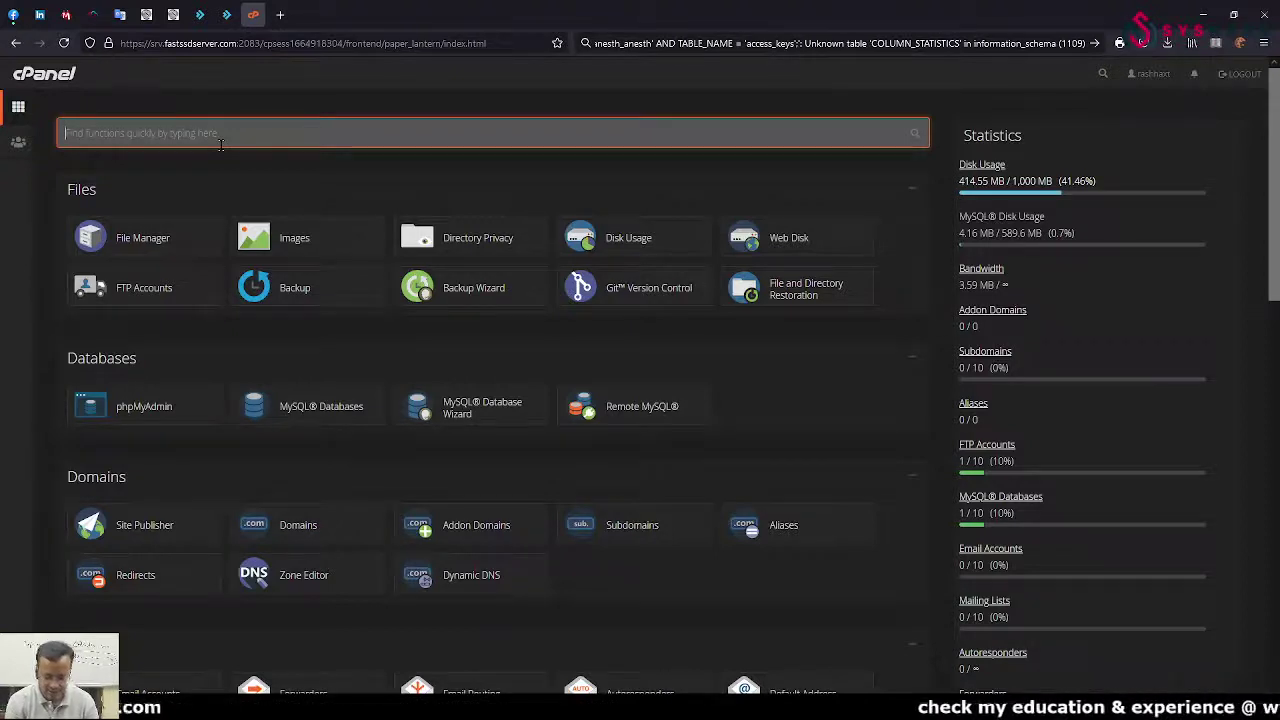
text(remote)
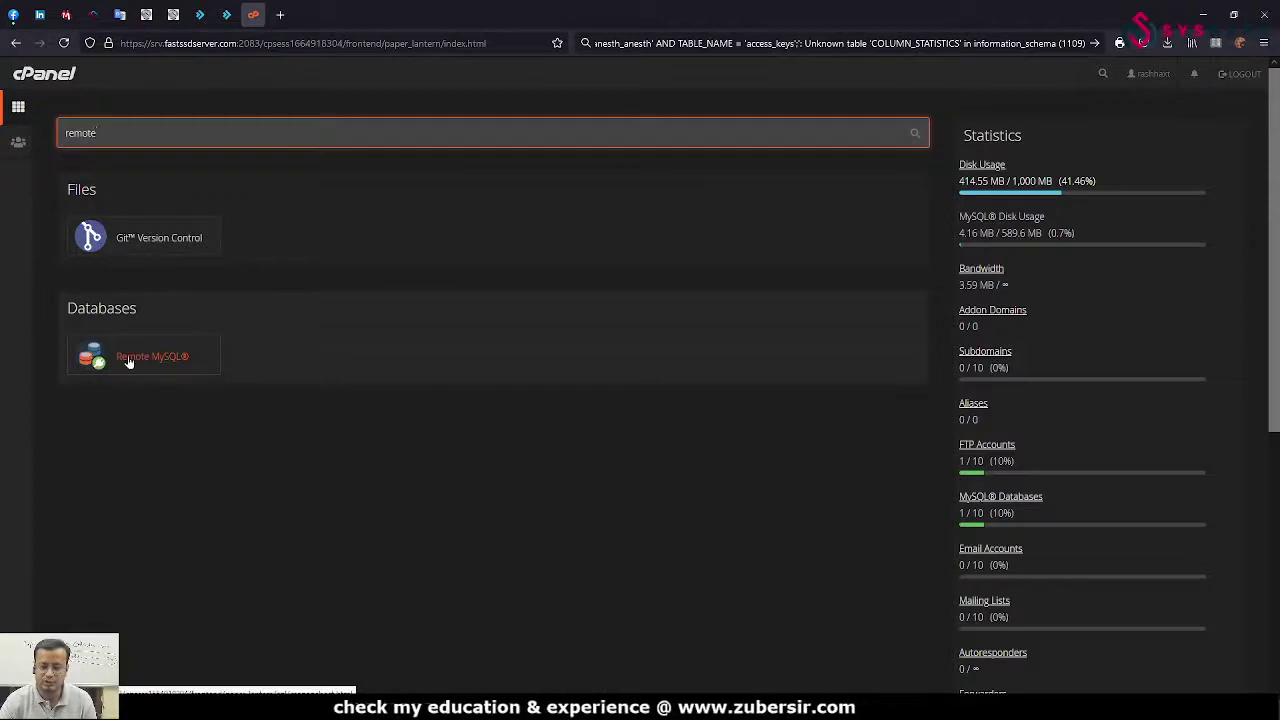
double_click(125, 136)
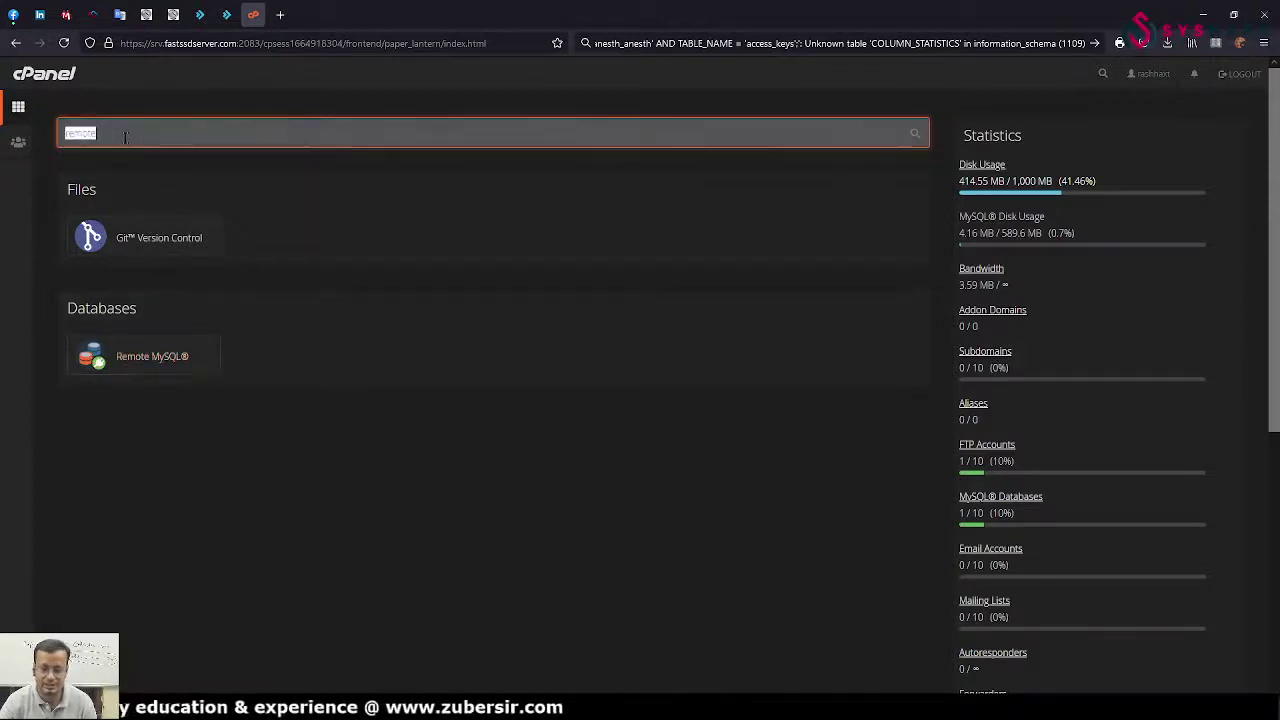
key(BackSpace)
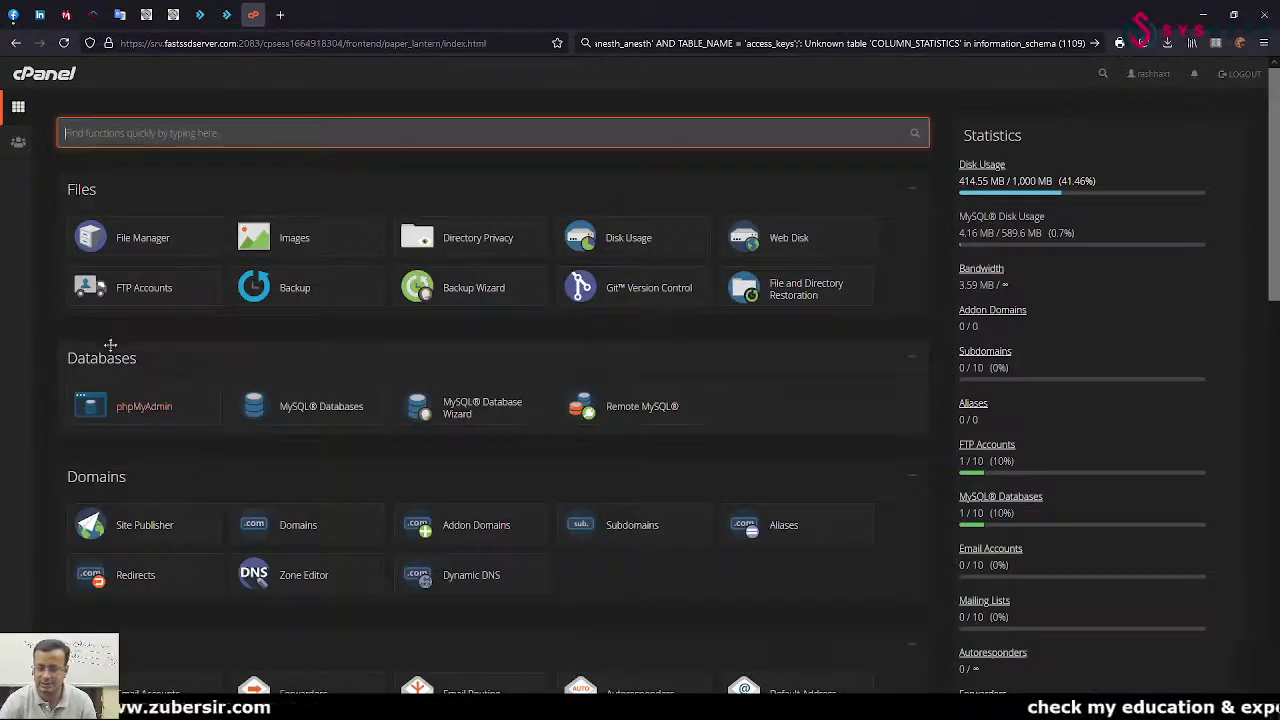
Step: Open cPanel's Remote MySQL page in a new browser tab and focus the access host entry
right_click(630, 414)
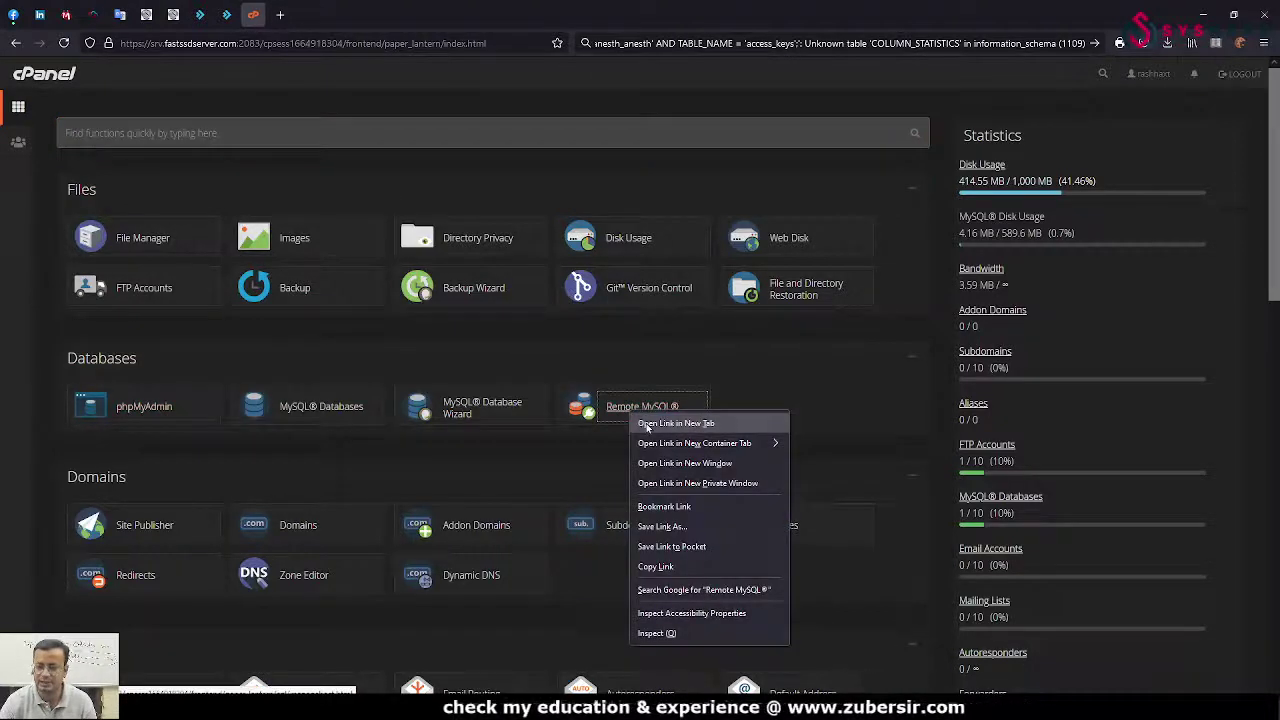
click(676, 423)
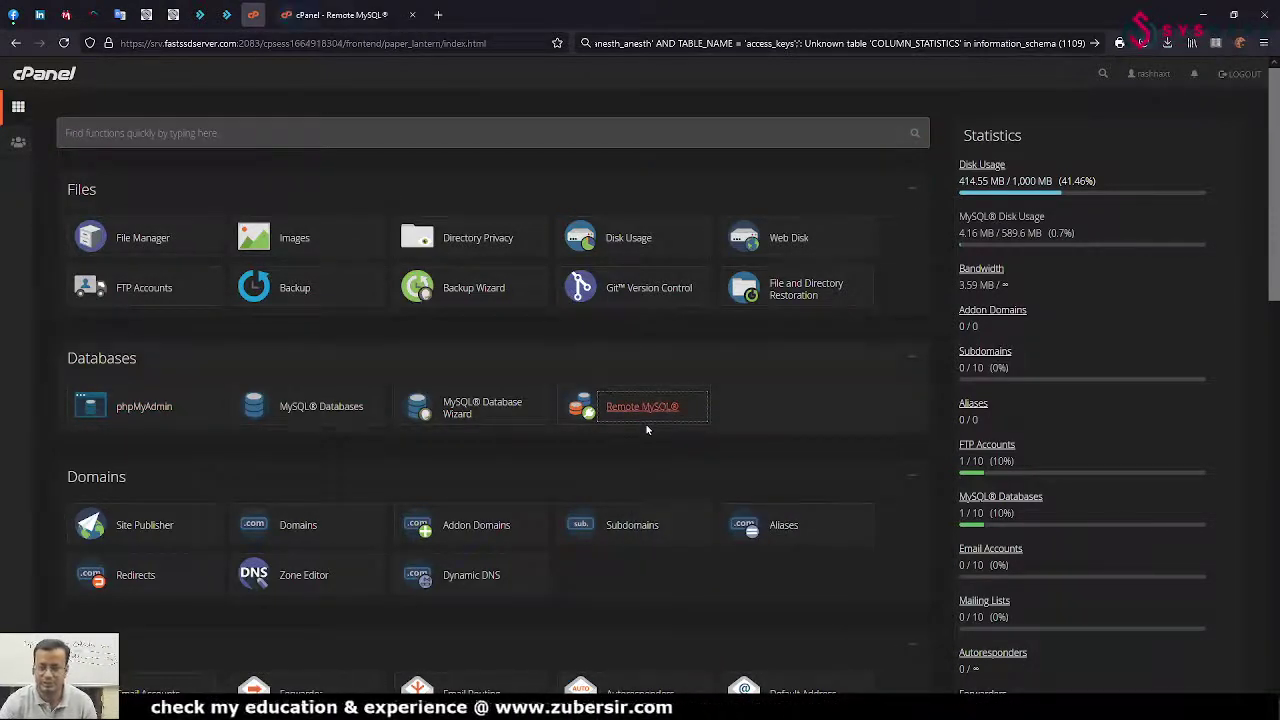
click(292, 10)
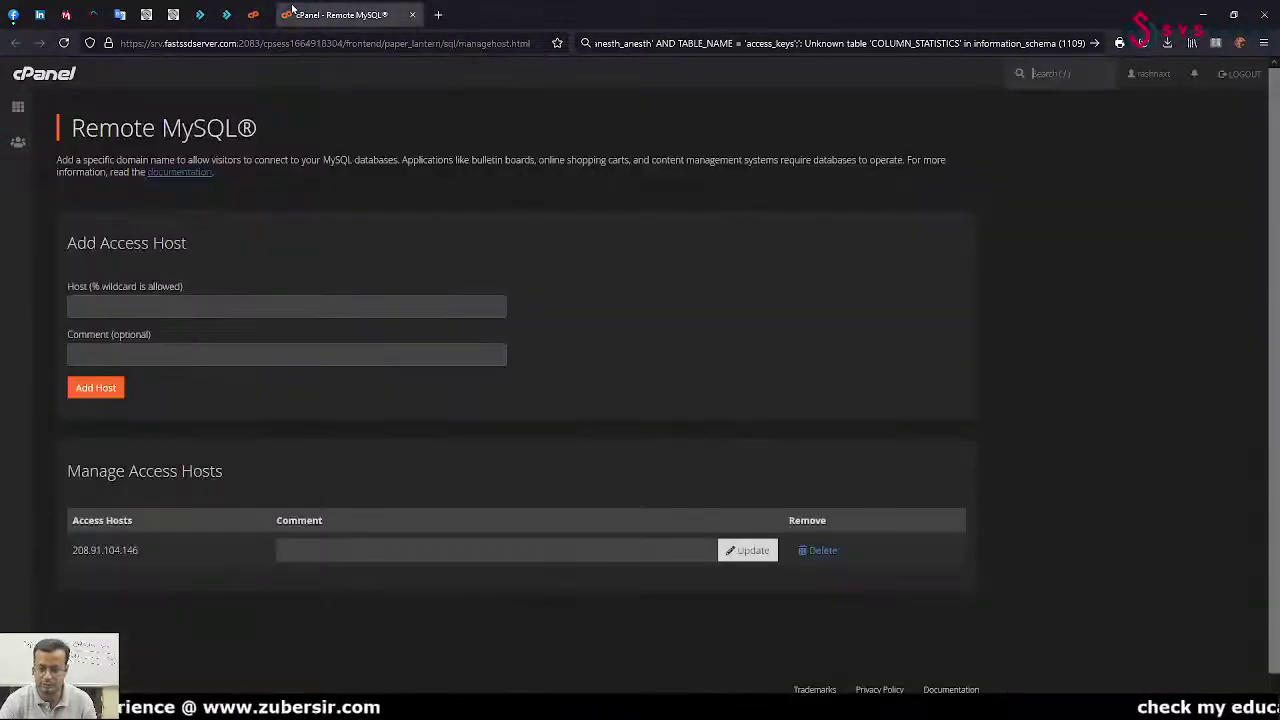
click(153, 312)
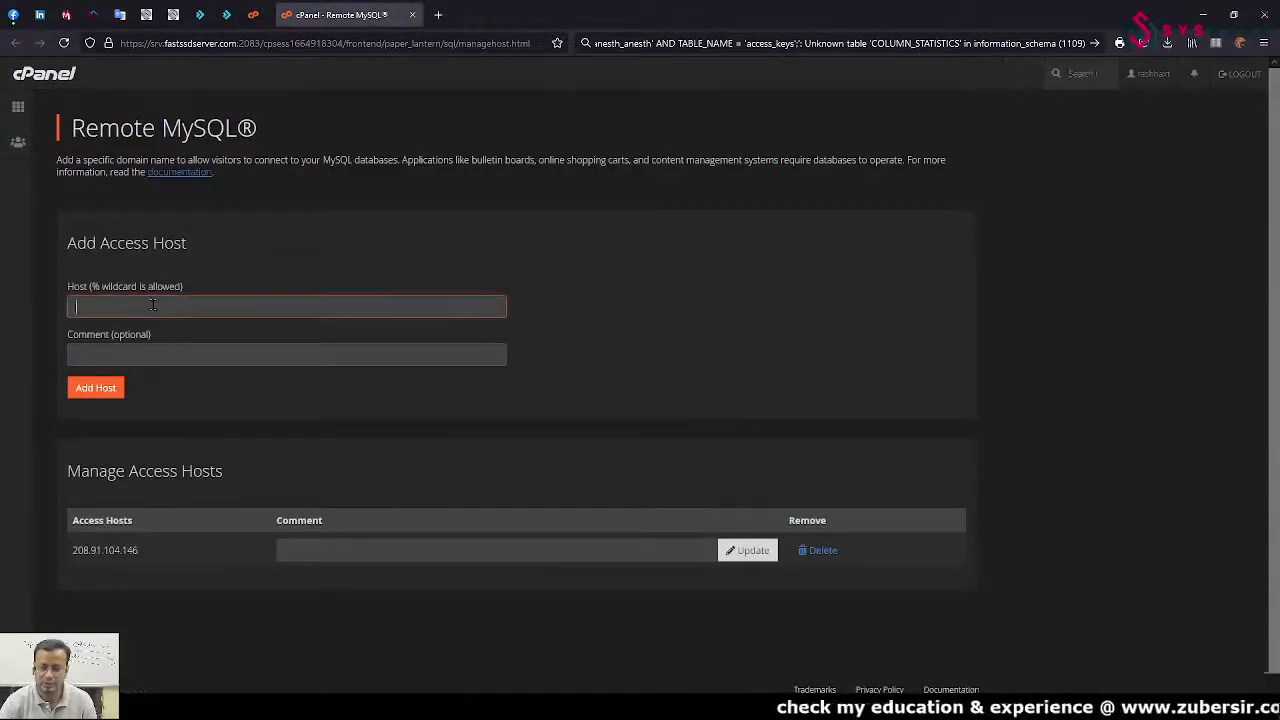
Step: Search the web for "what is my ip" in a new tab and copy the public IP address
click(439, 15)
click(697, 44)
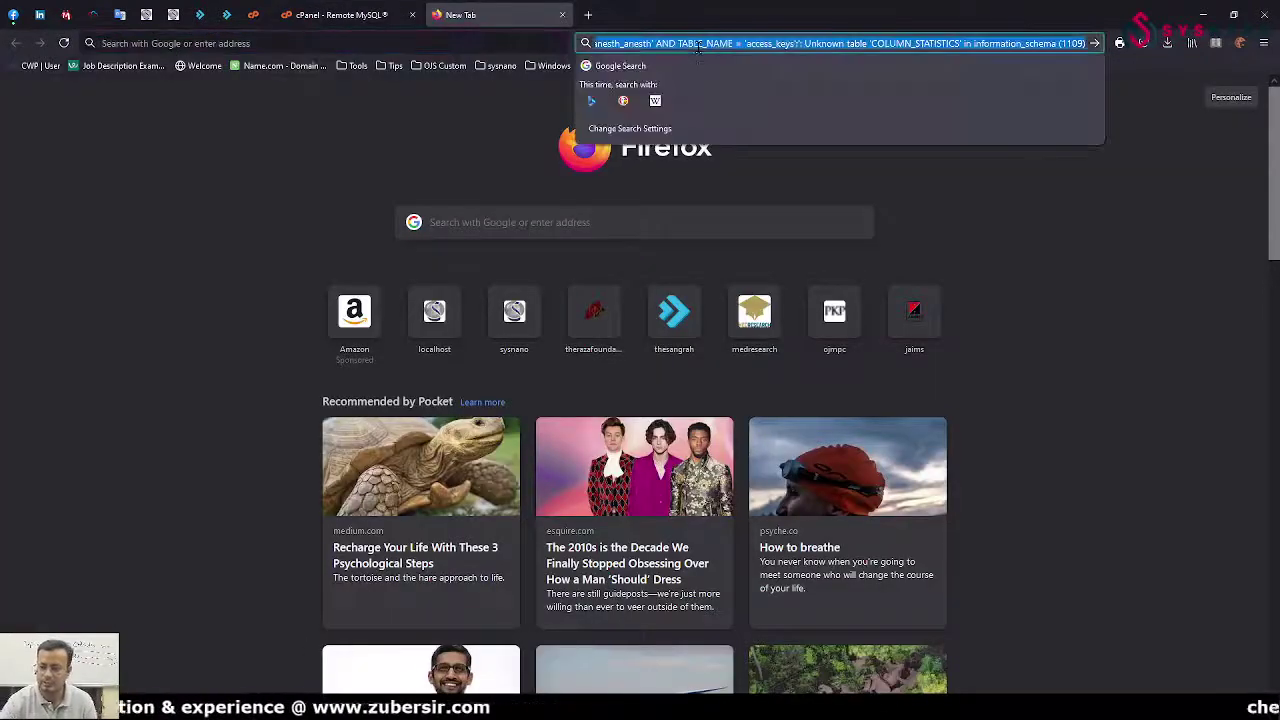
text(what is my ip)
key(Return)
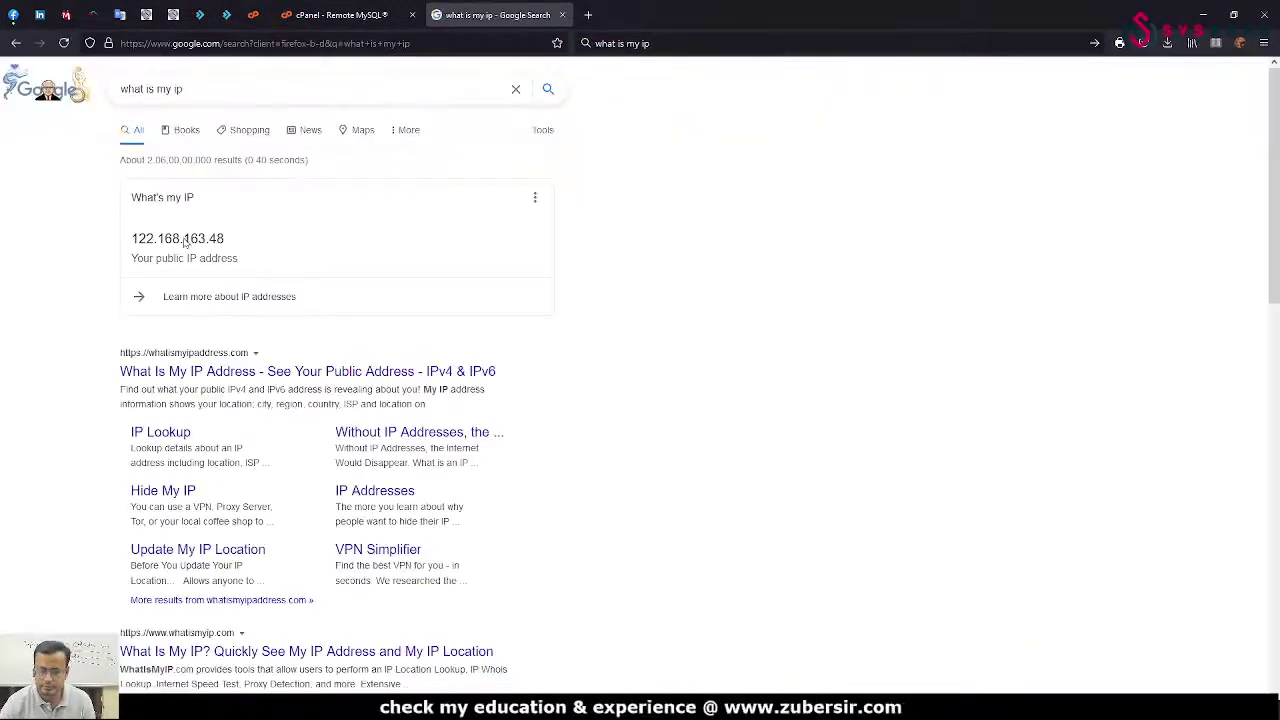
triple_click(184, 242)
key(ctrl+c)
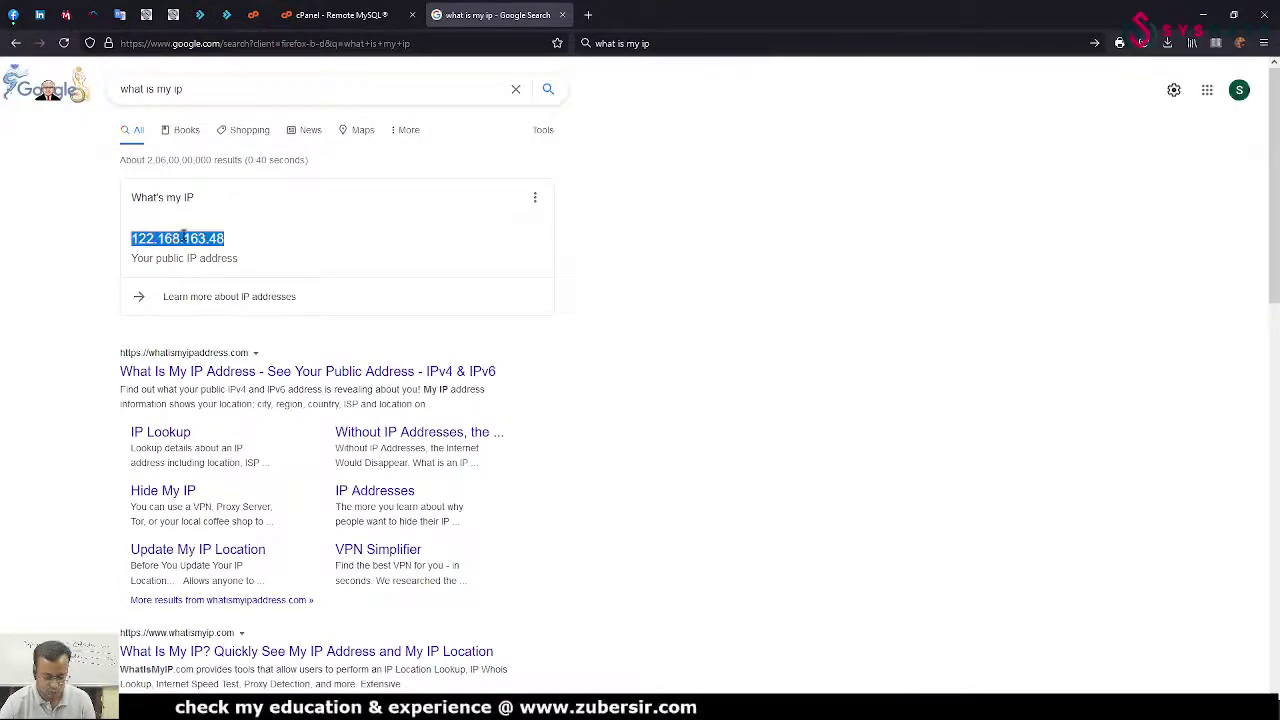
Step: Add 122.168.163.48 as a Remote MySQL access host with the comment "for backup" and close that page
click(333, 15)
click(177, 308)
key(ctrl+v)
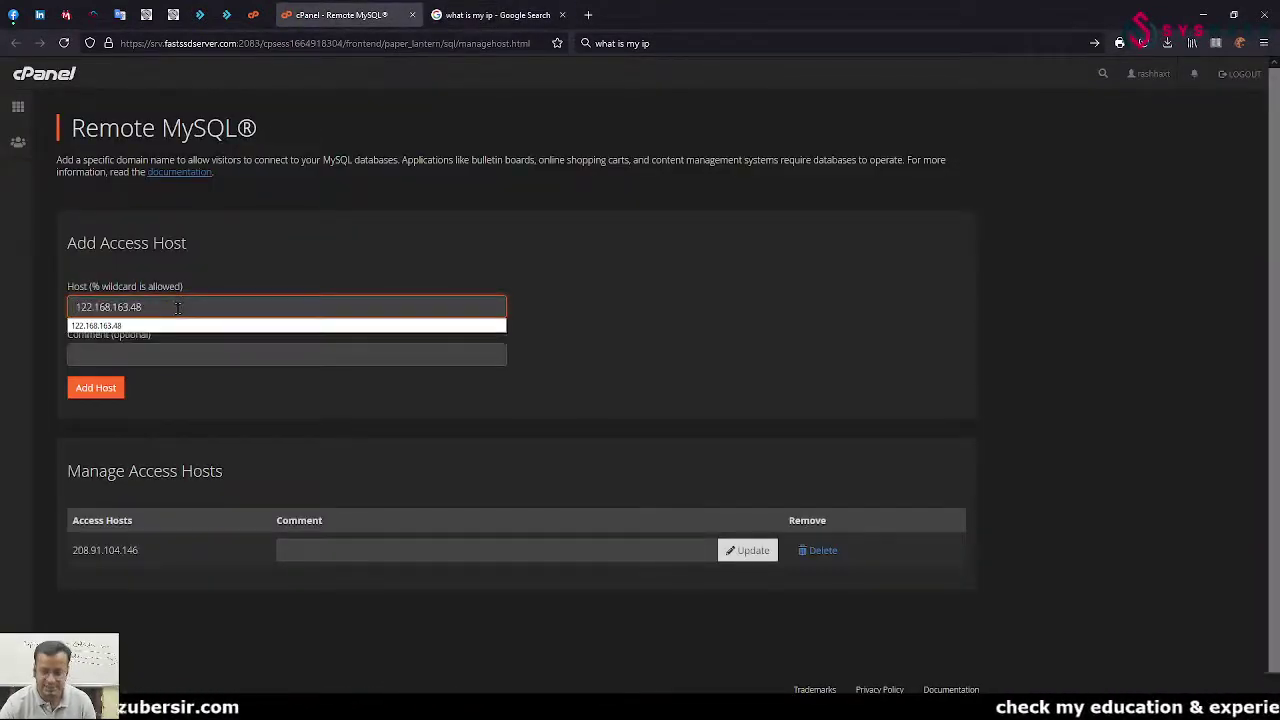
click(116, 355)
text(for backup)
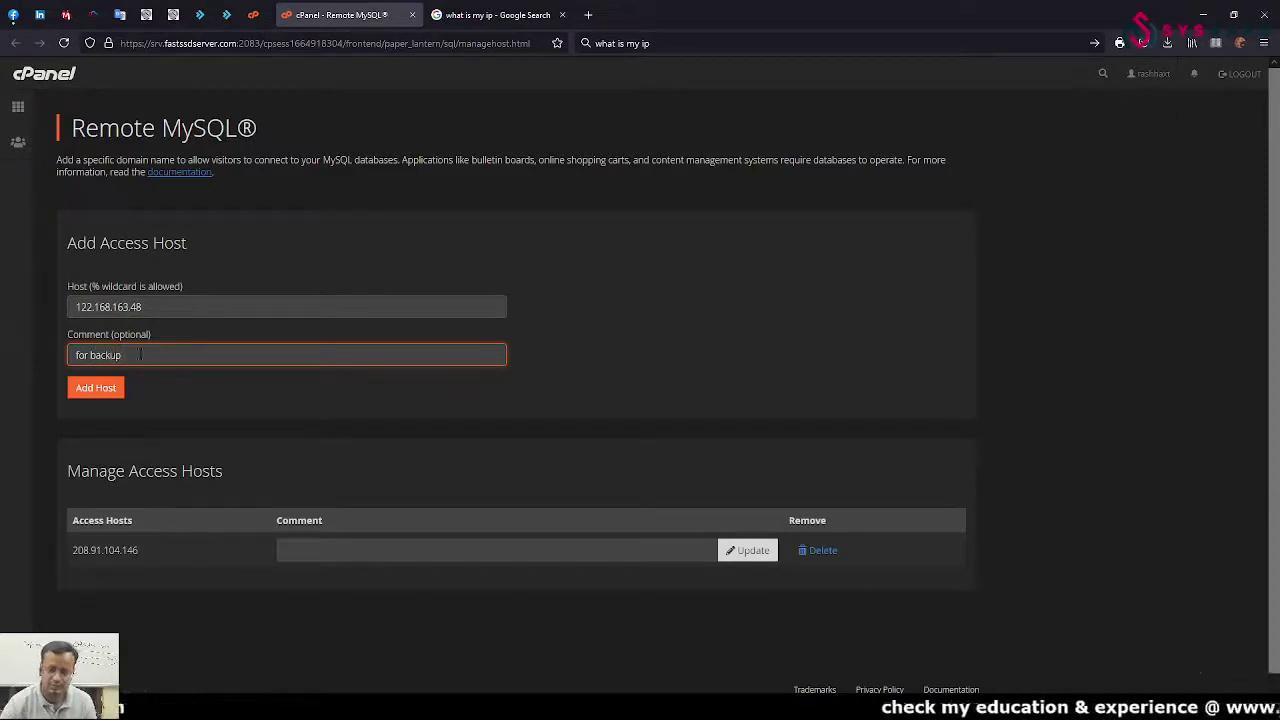
click(96, 388)
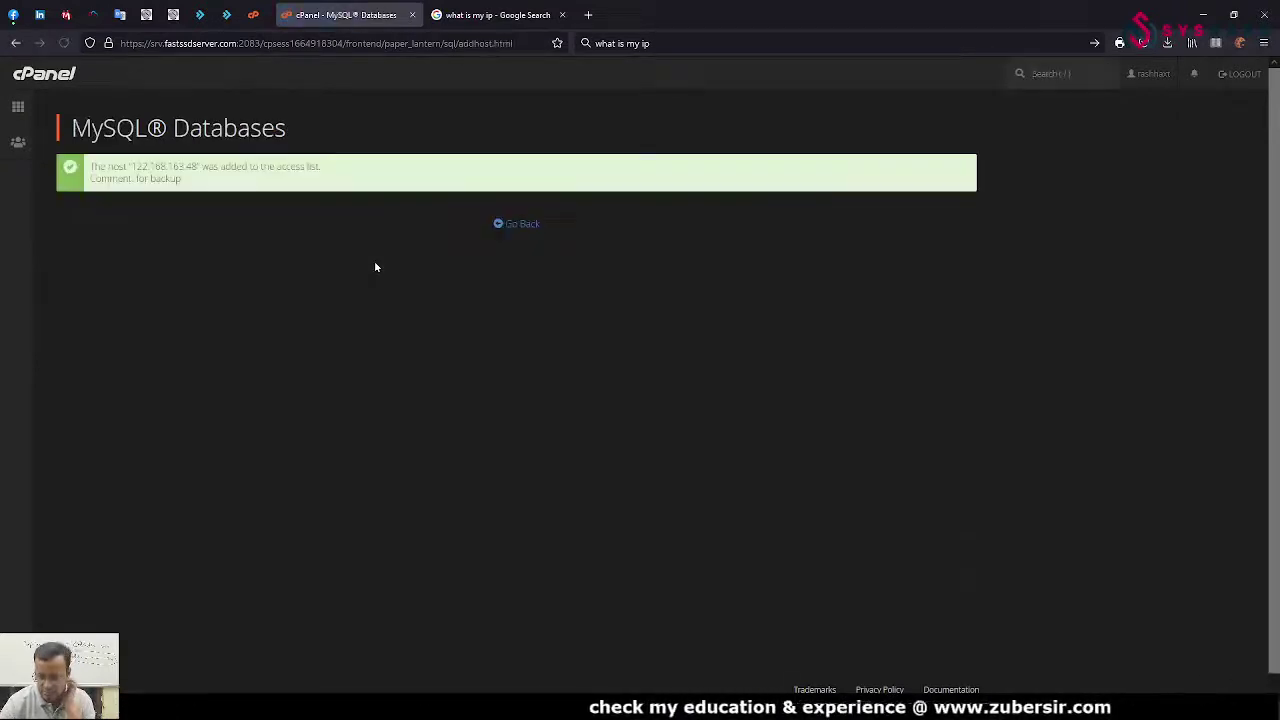
click(412, 15)
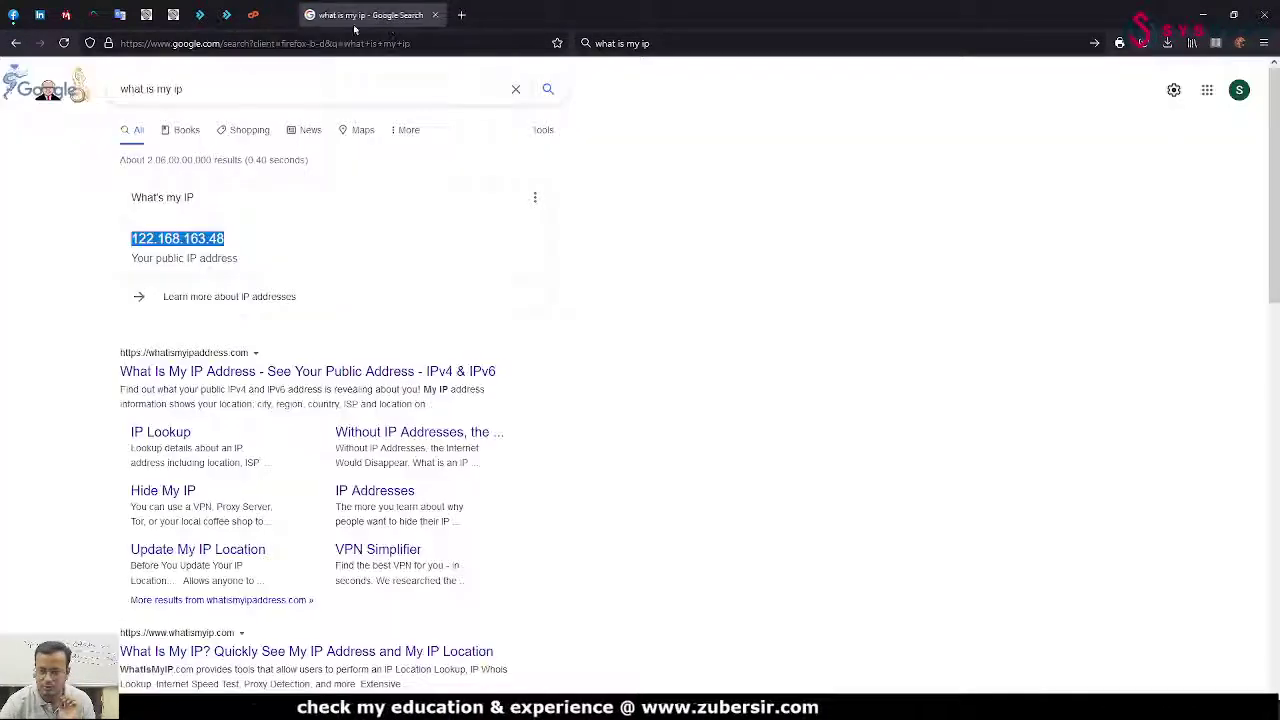
click(226, 15)
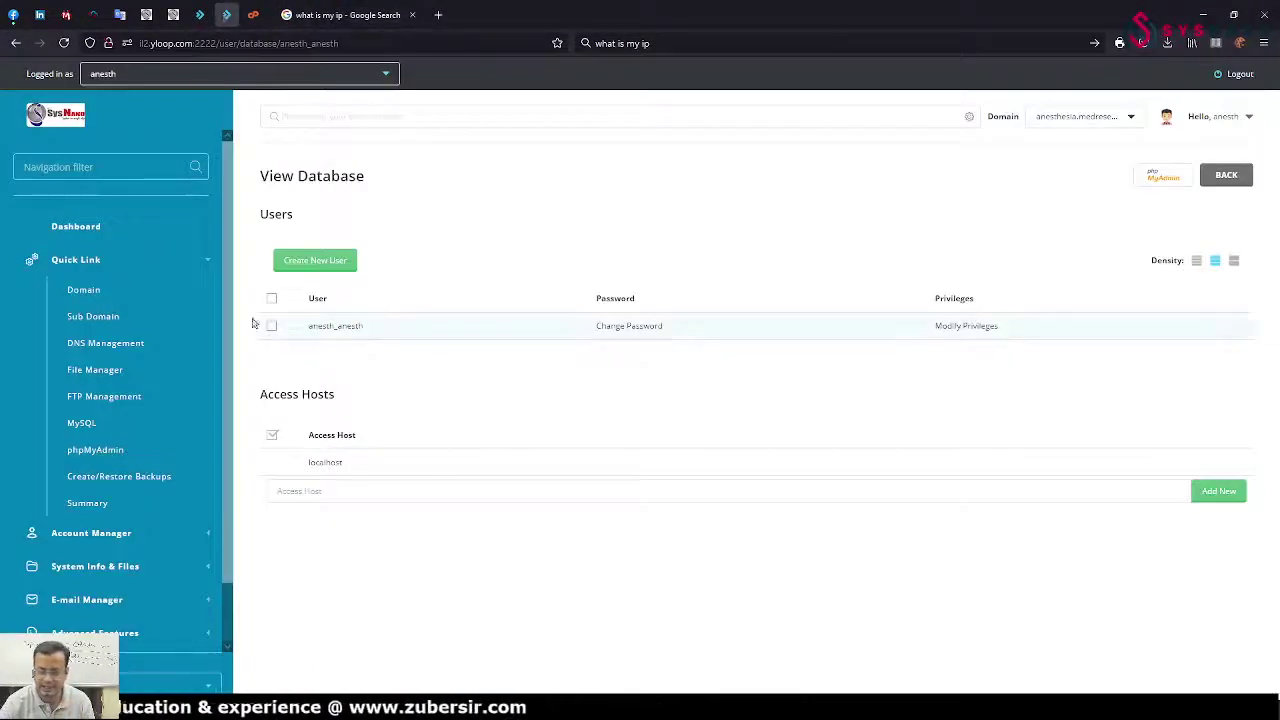
click(88, 166)
text(mys)
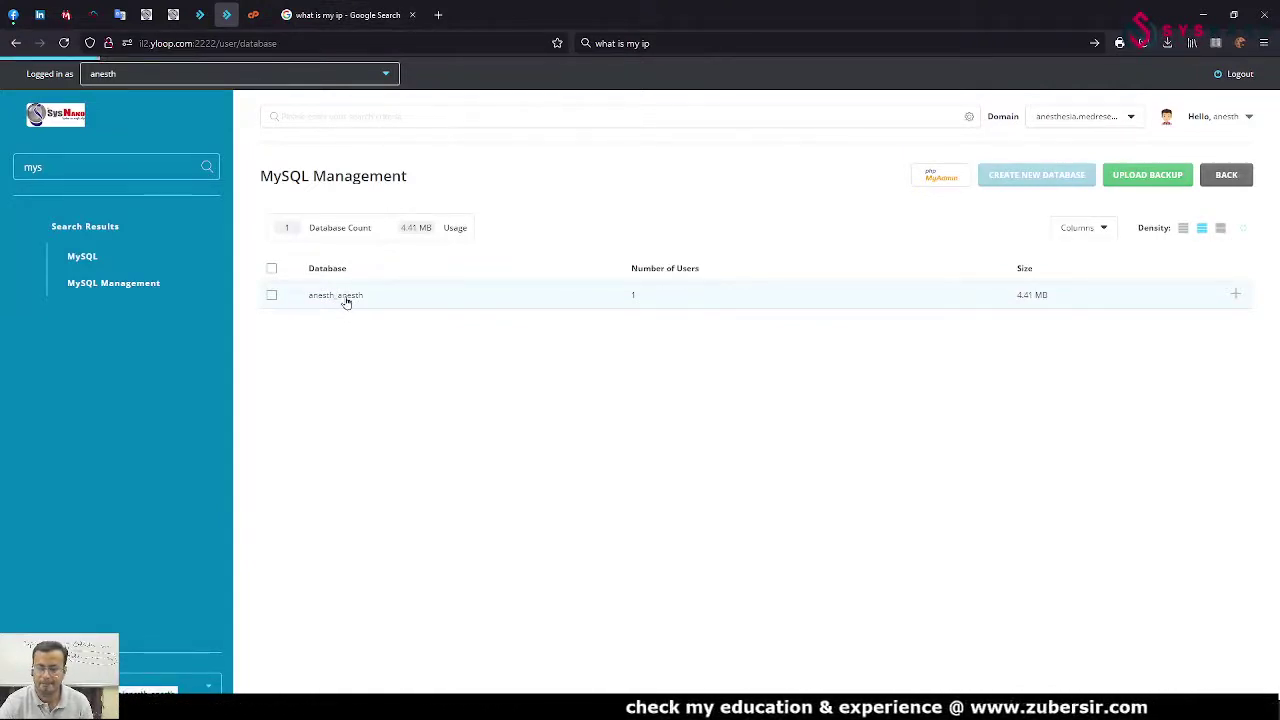
click(340, 296)
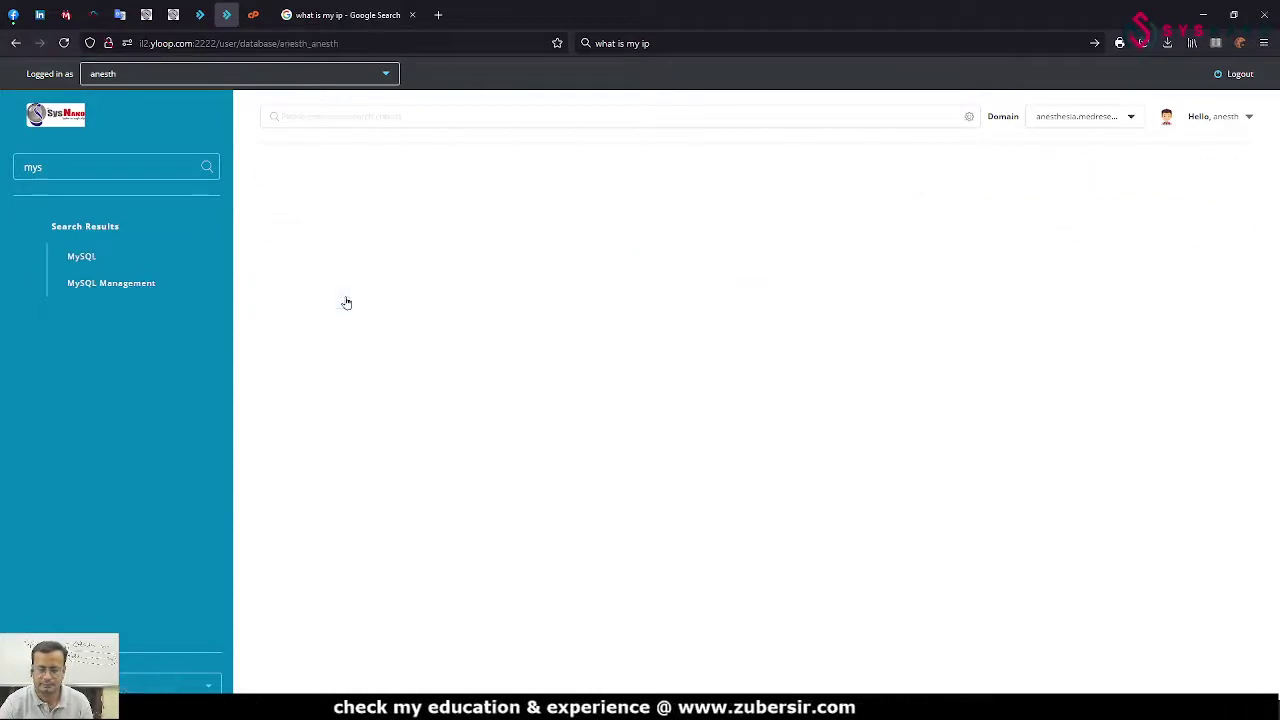
click(331, 490)
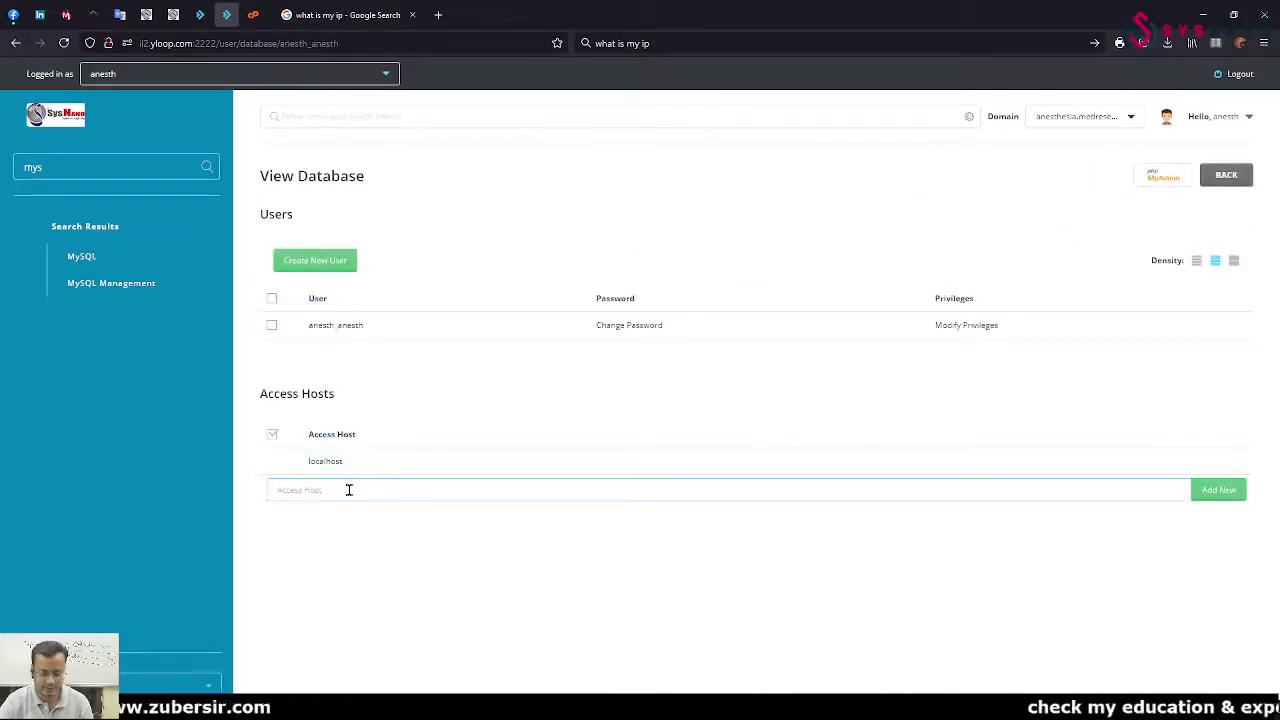
click(1218, 489)
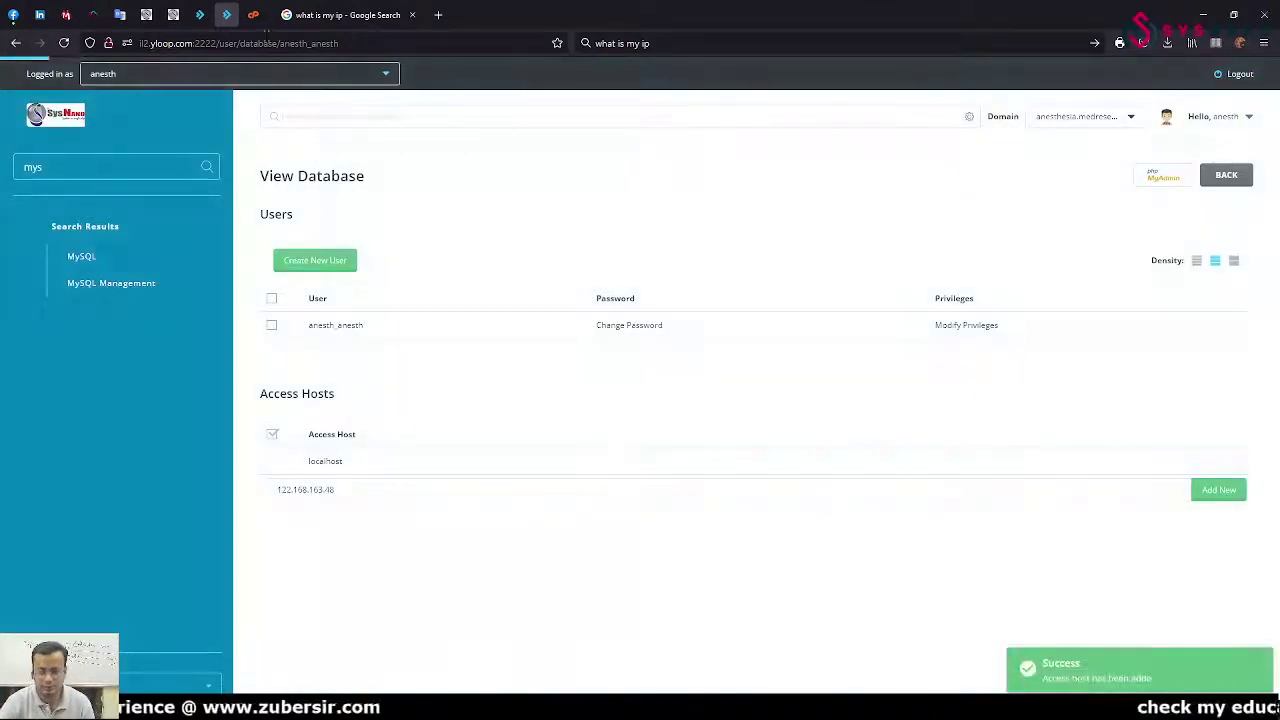
Step: Reopen cPanel's Remote MySQL page in a new tab and compare its access host list with the one in DirectAdmin
click(254, 18)
right_click(652, 415)
click(690, 423)
click(341, 14)
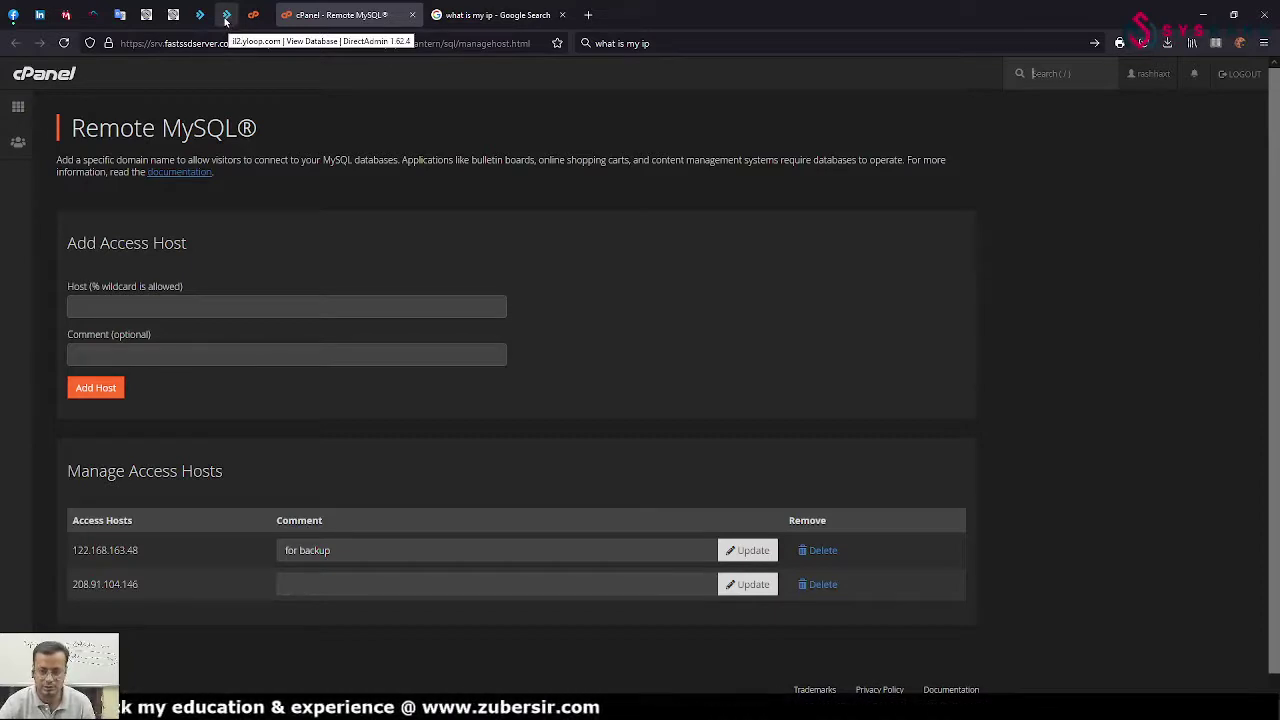
click(226, 17)
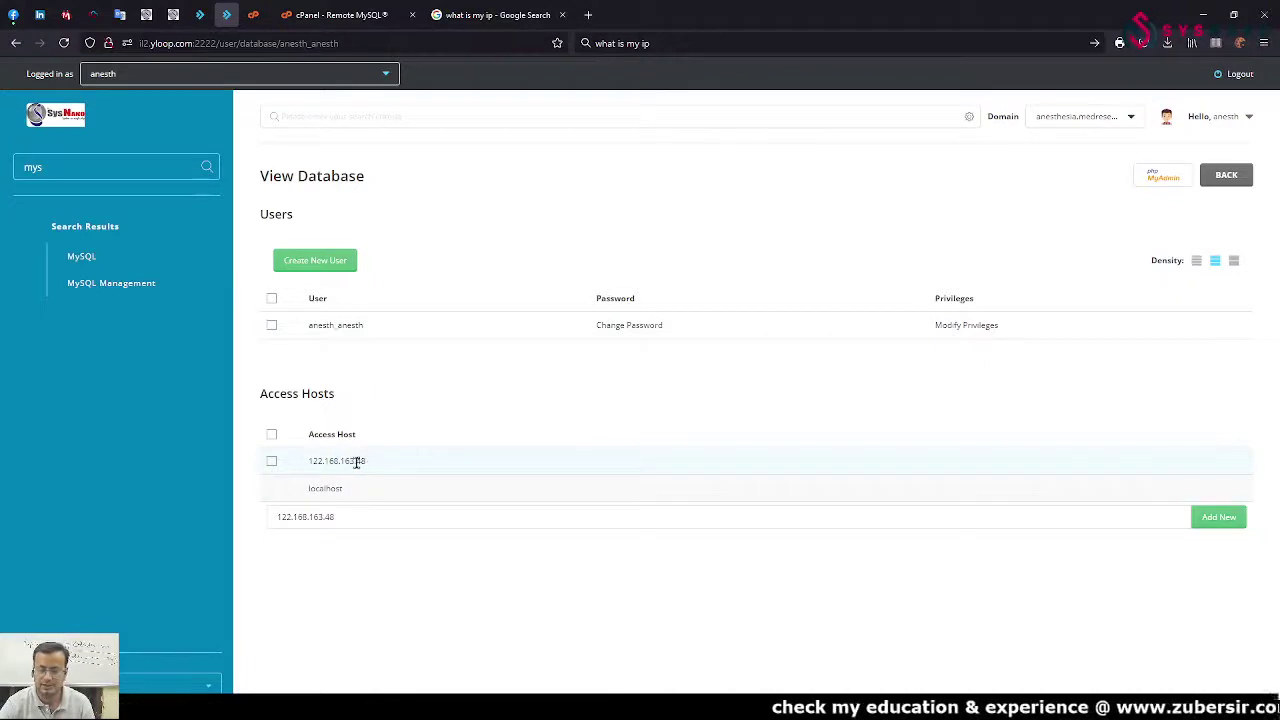
Step: Return to the Google results page and search for "mysql workbench"
click(463, 12)
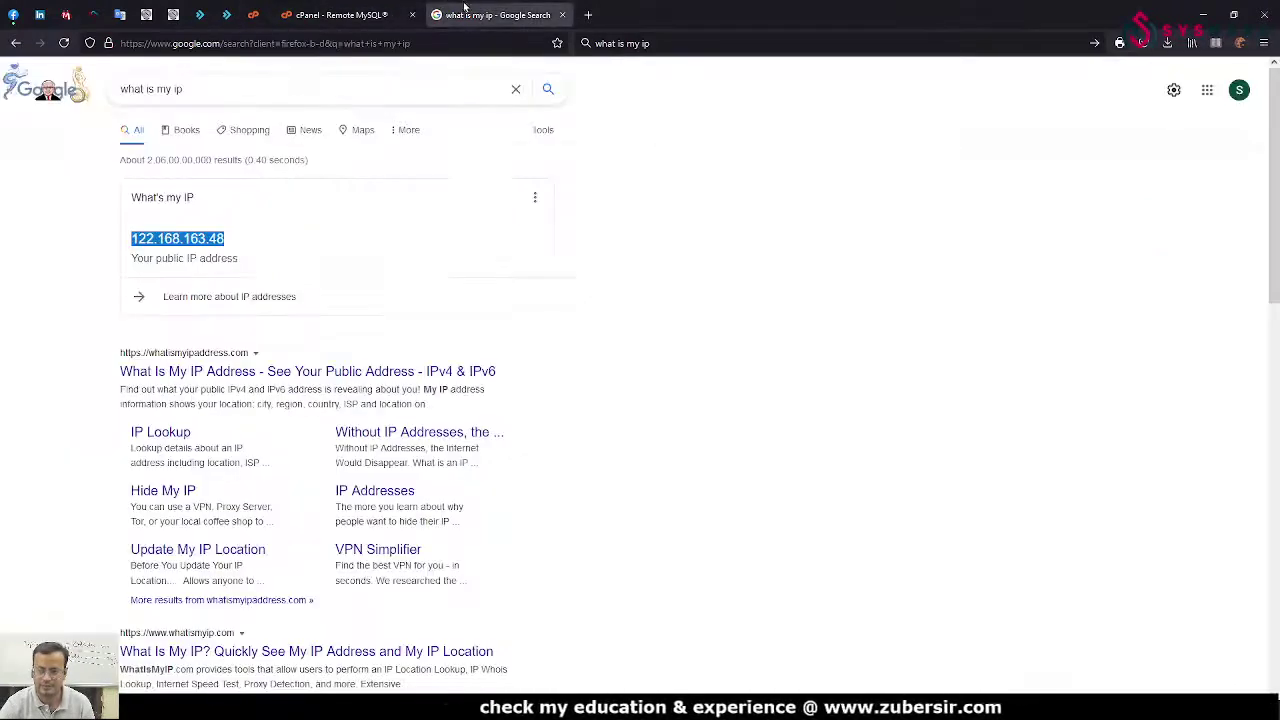
triple_click(240, 89)
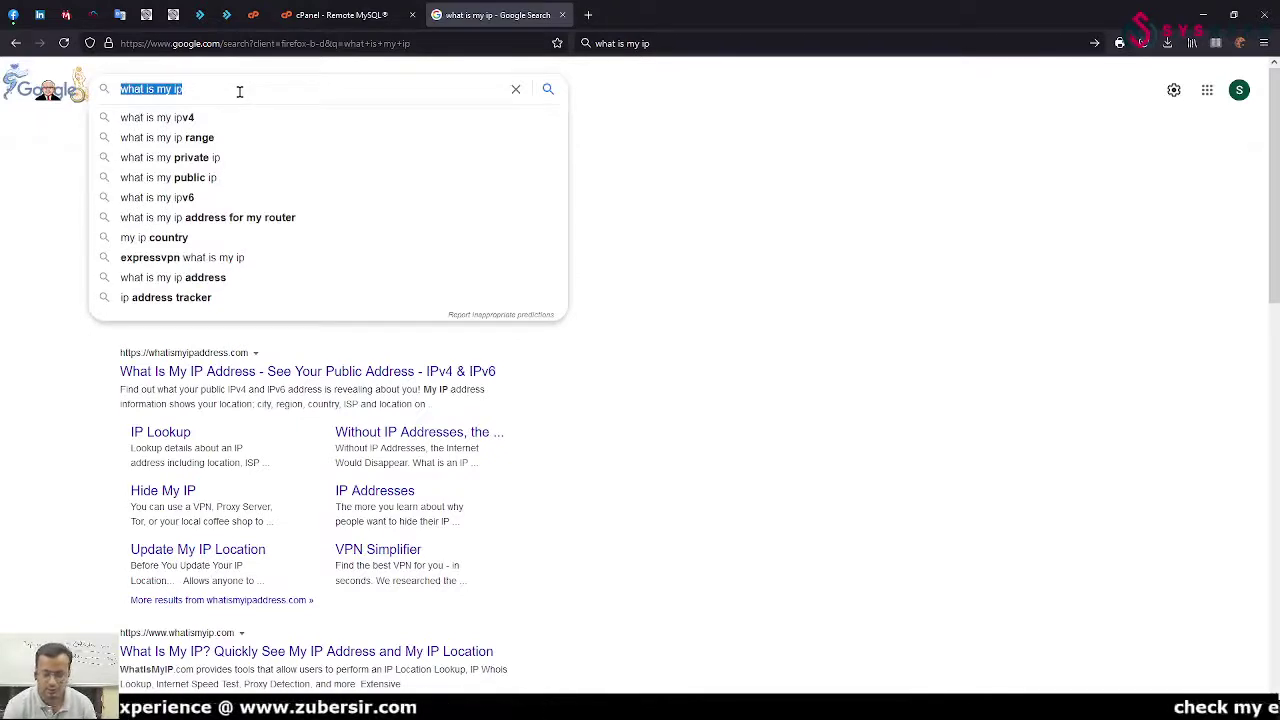
text(m)
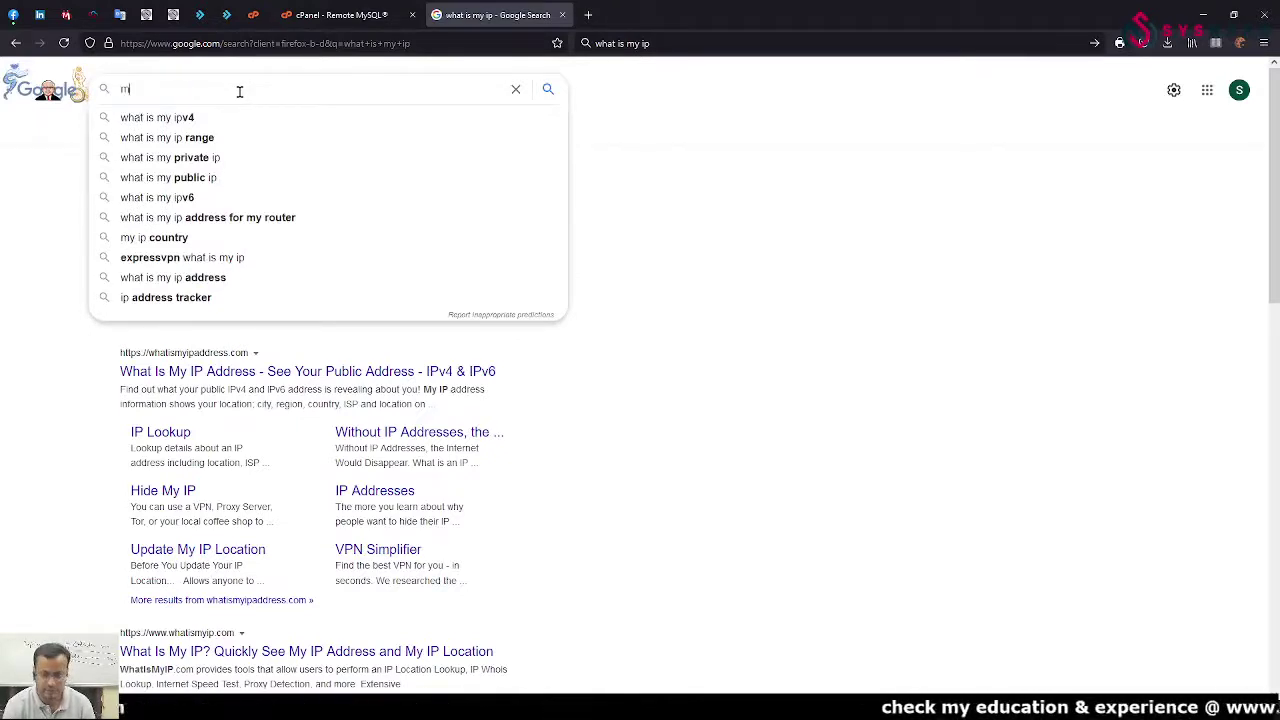
text(y)
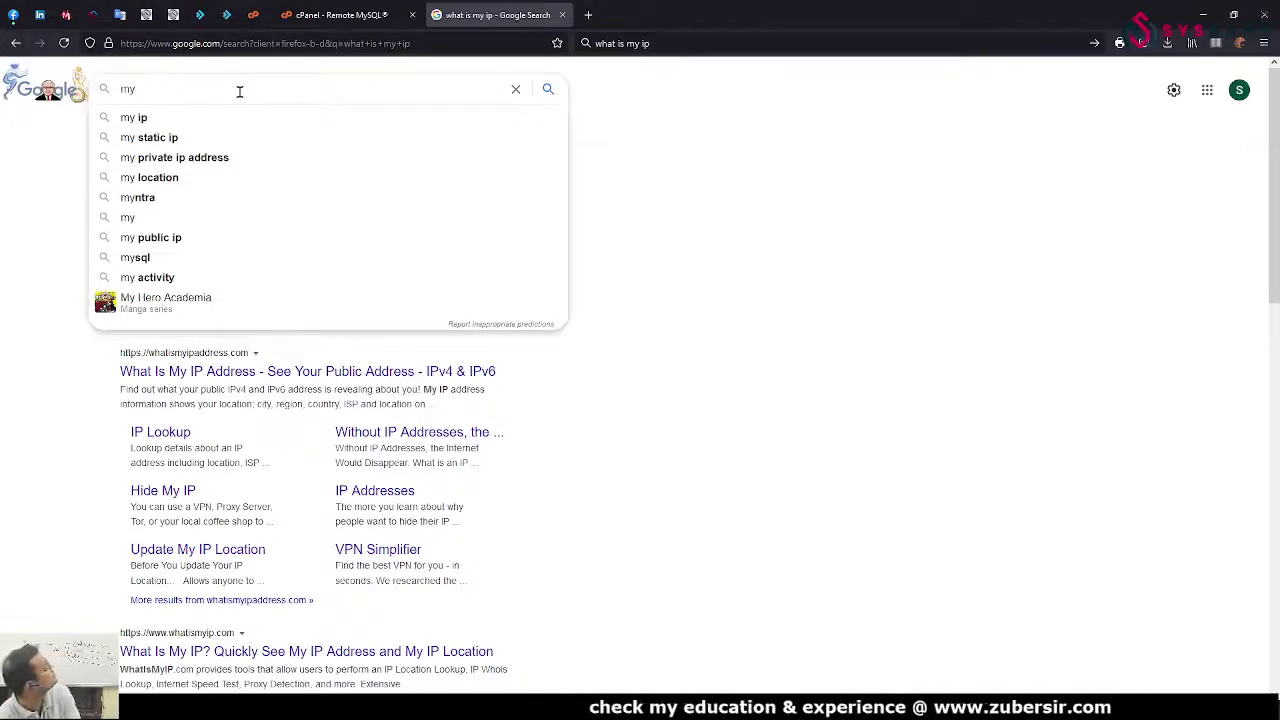
text(sql)
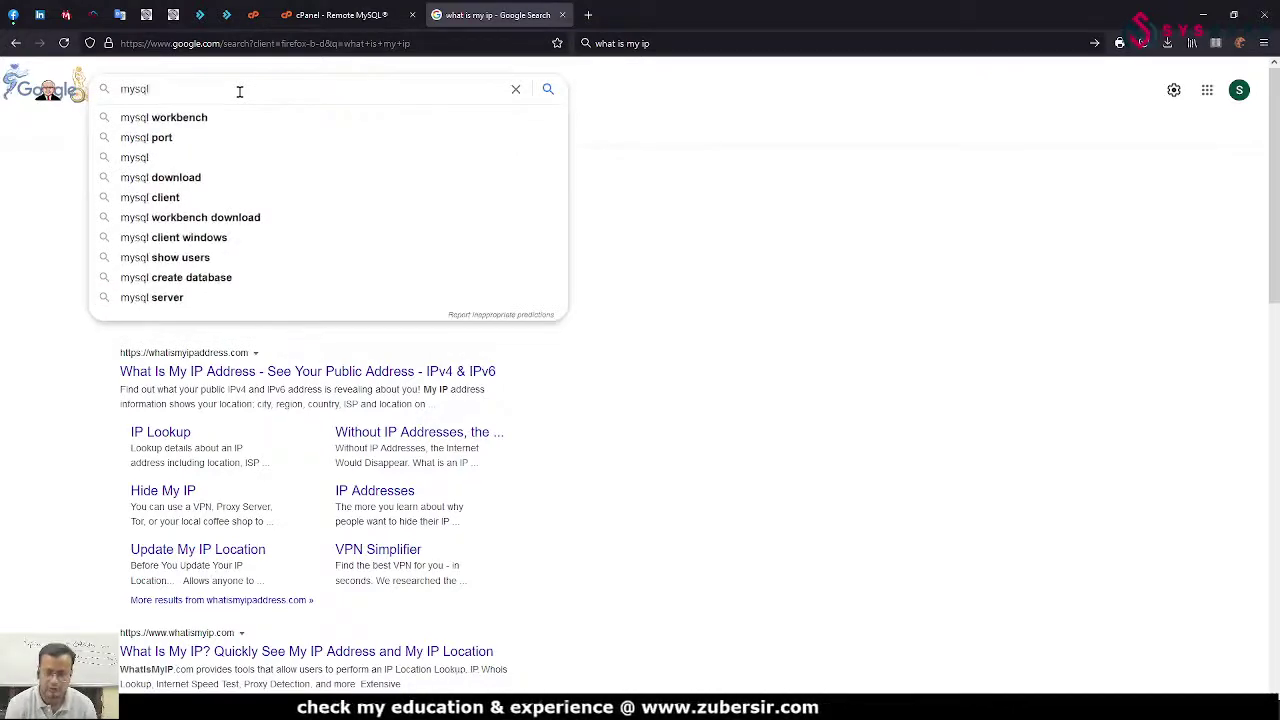
key(Down)
key(Return)
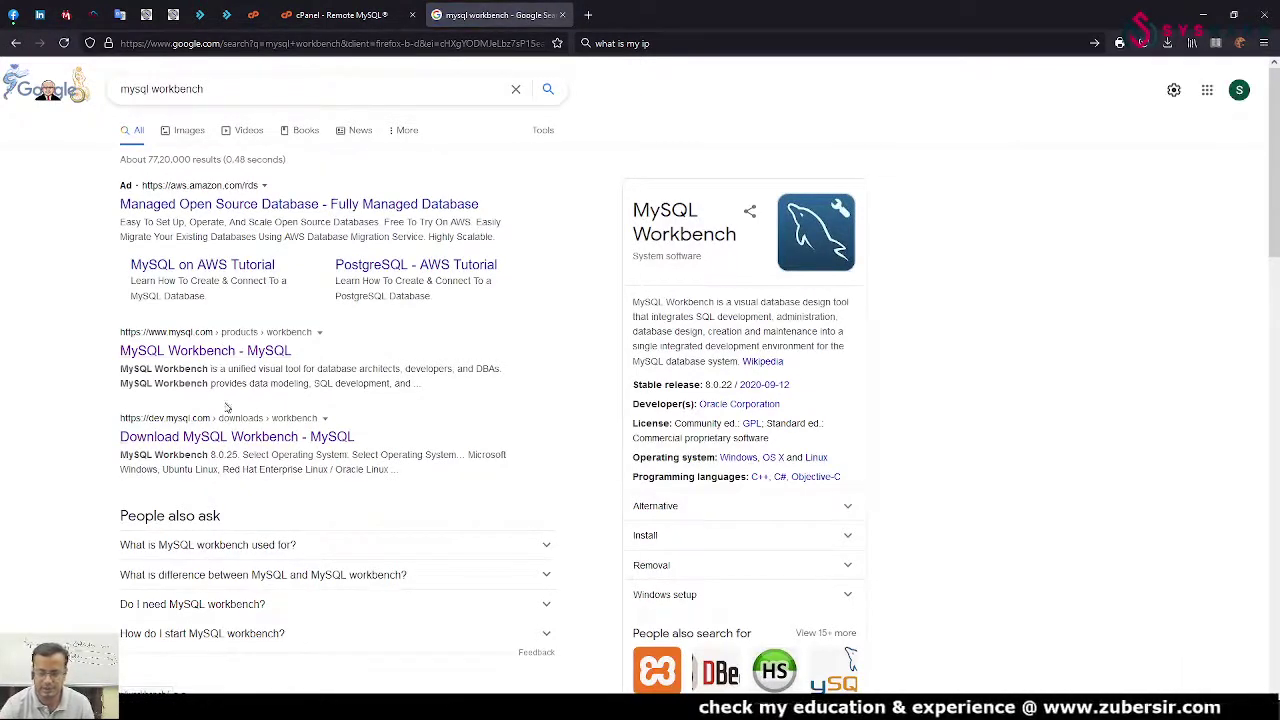
Step: View the MySQL Workbench download page in a new tab and close it
right_click(205, 435)
click(265, 444)
click(608, 14)
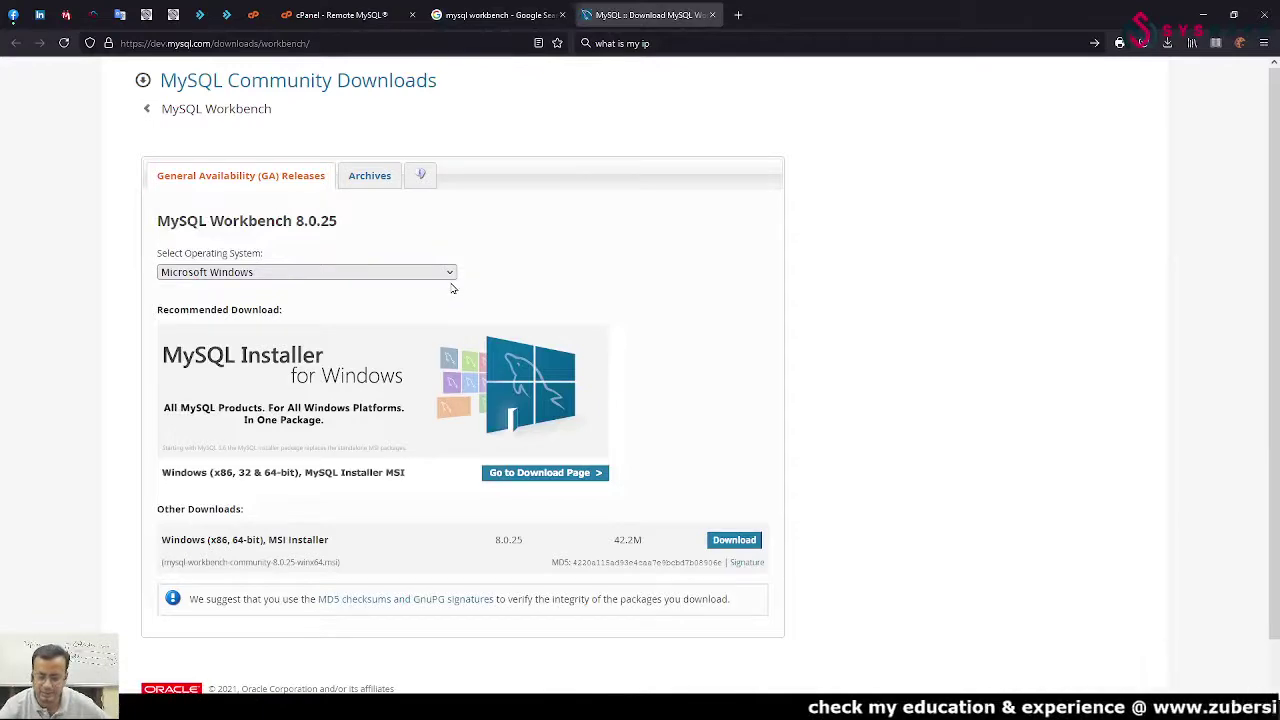
click(714, 15)
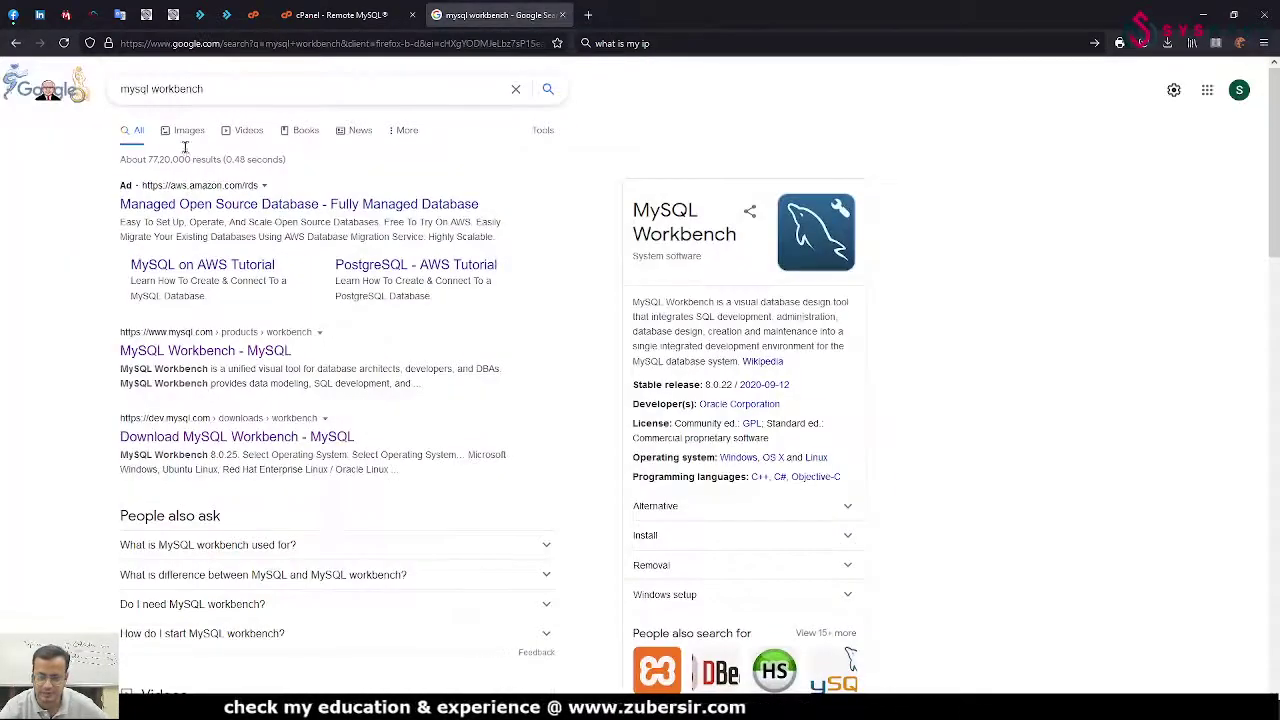
Step: Search Google for "heidisql"
double_click(230, 89)
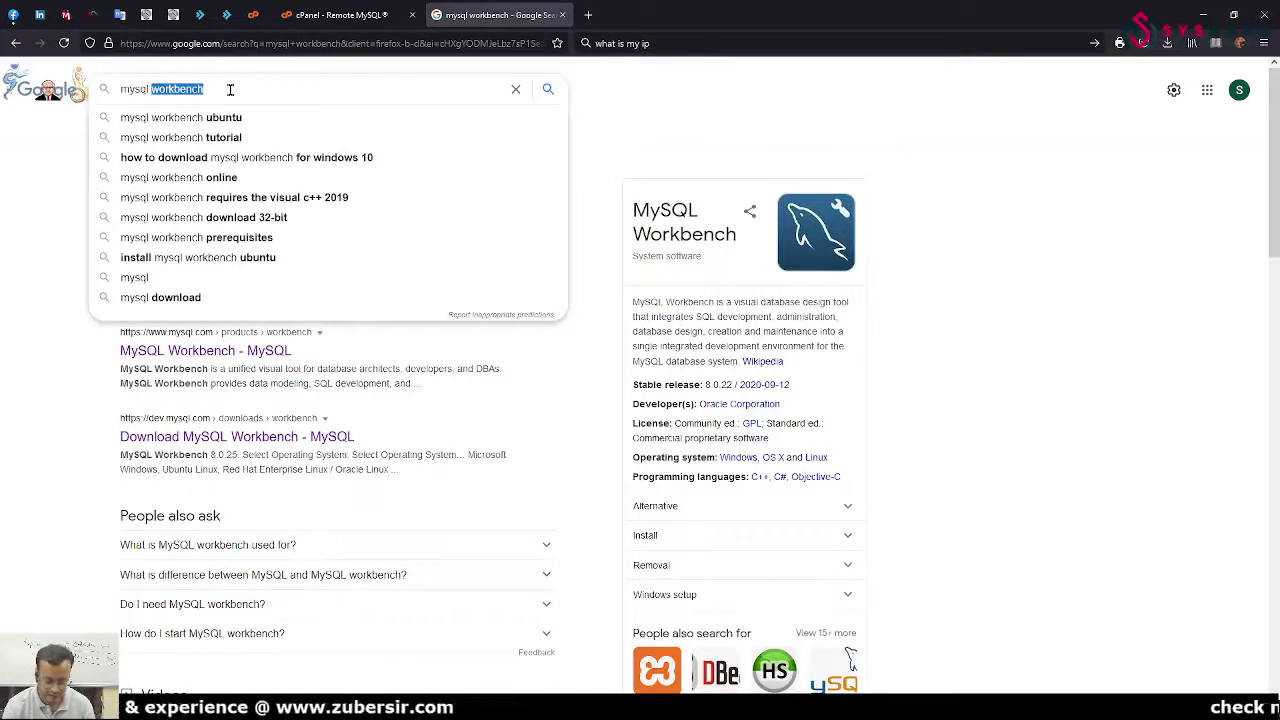
key(BackSpace)
key(BackSpace)
key(BackSpace)
key(BackSpace)
key(BackSpace)
text(h)
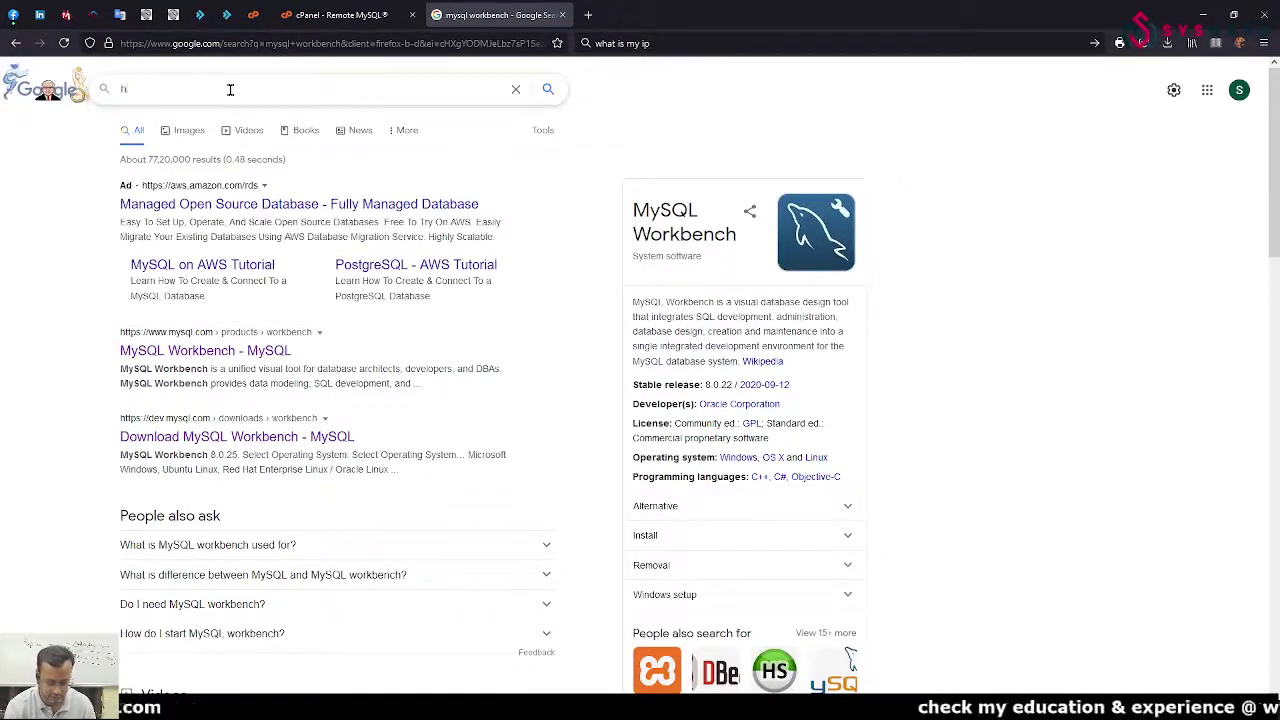
text(eidisql)
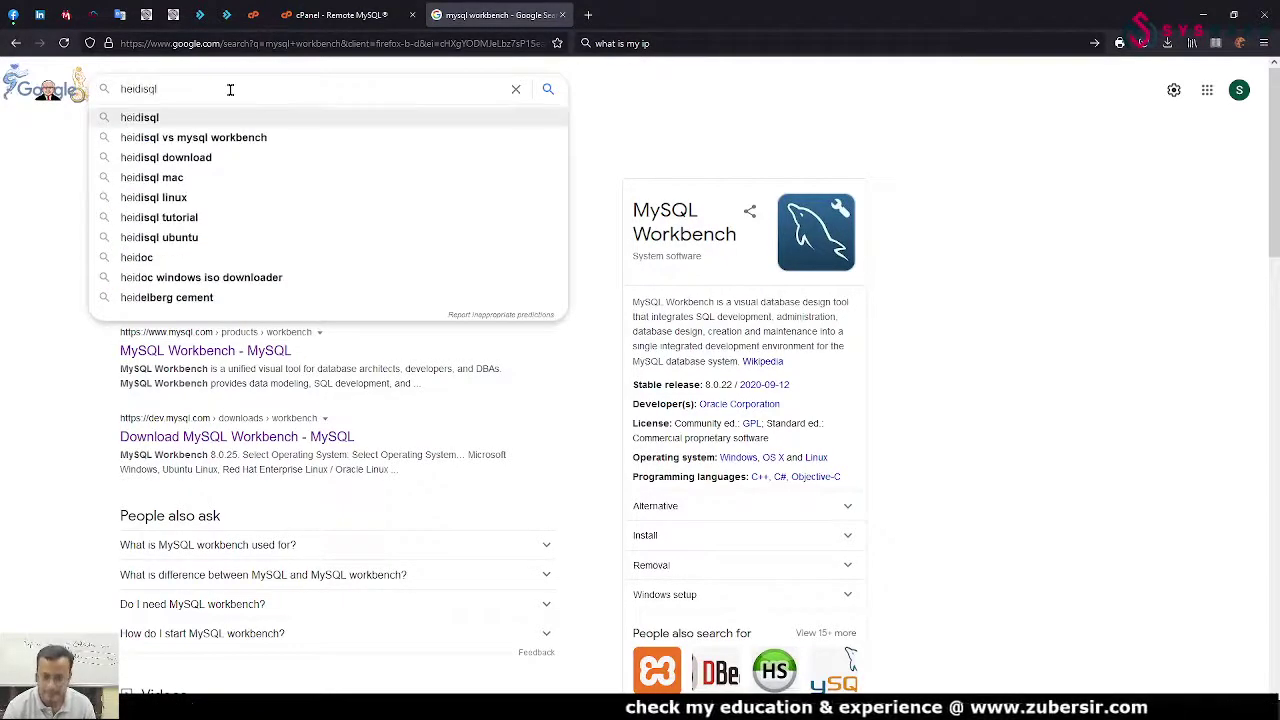
key(Return)
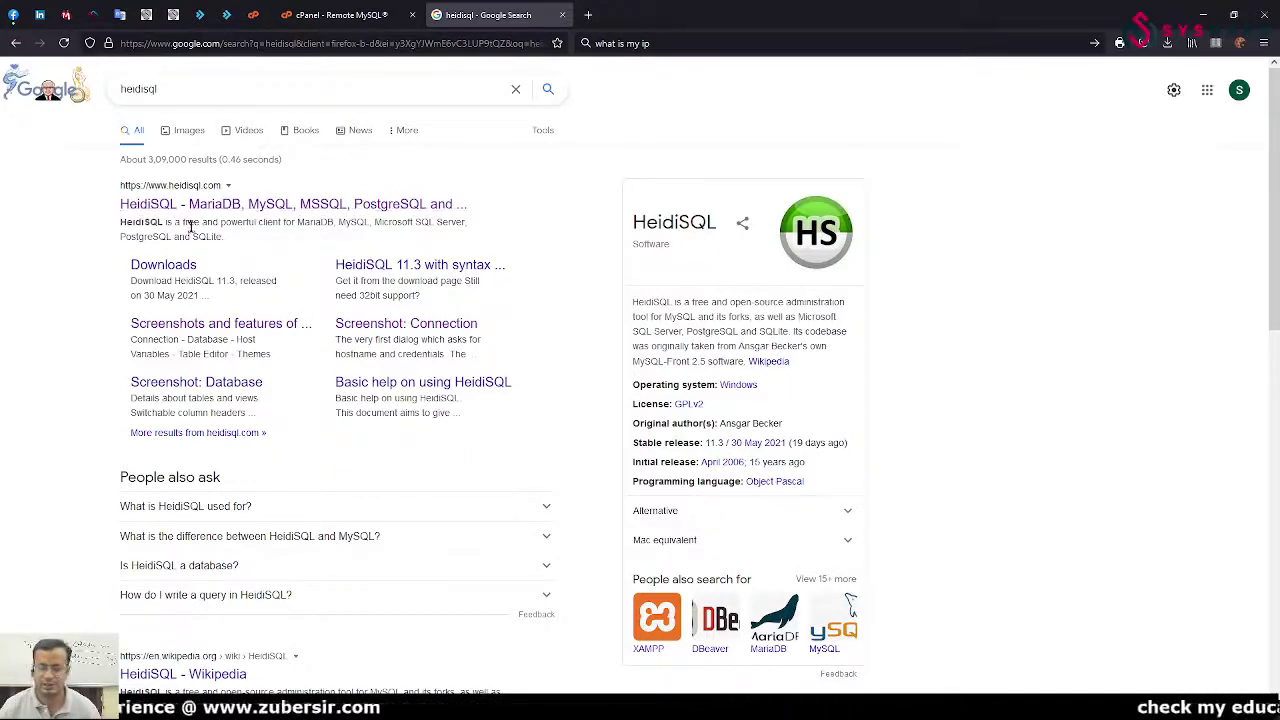
Step: Search Google for "sqlyog" and look through the results
double_click(200, 81)
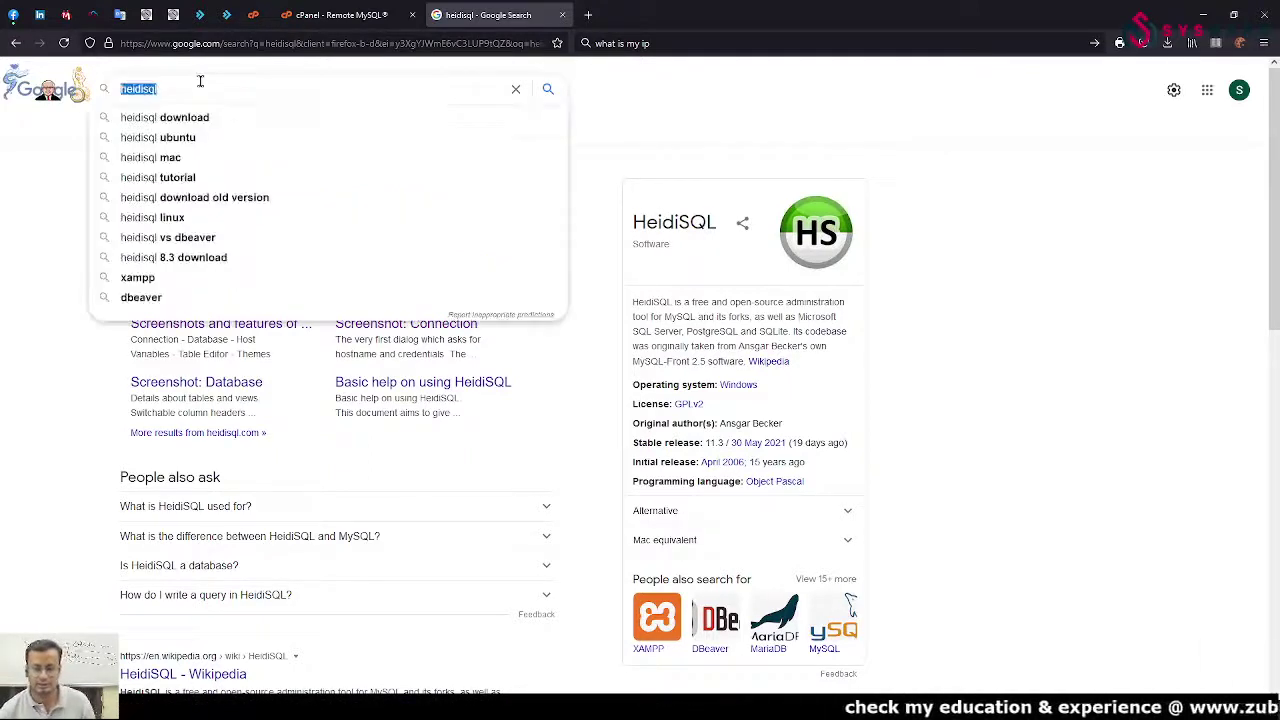
text(sqlyog)
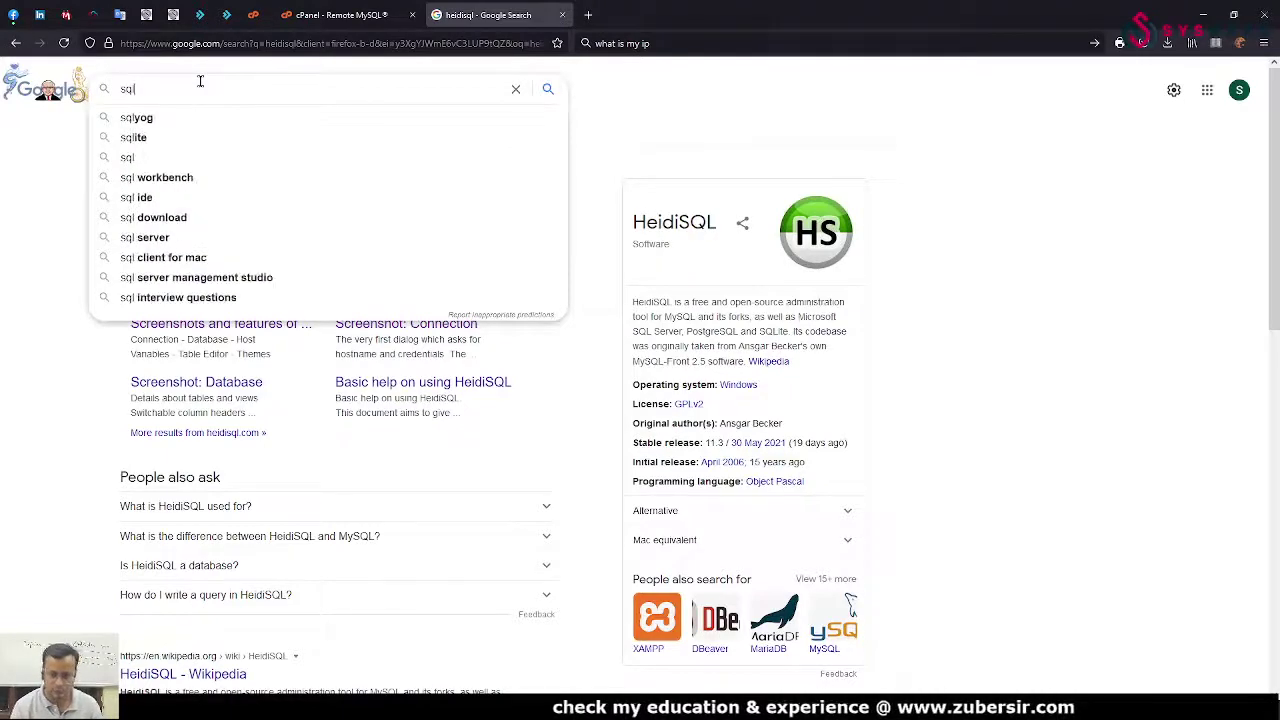
key(Return)
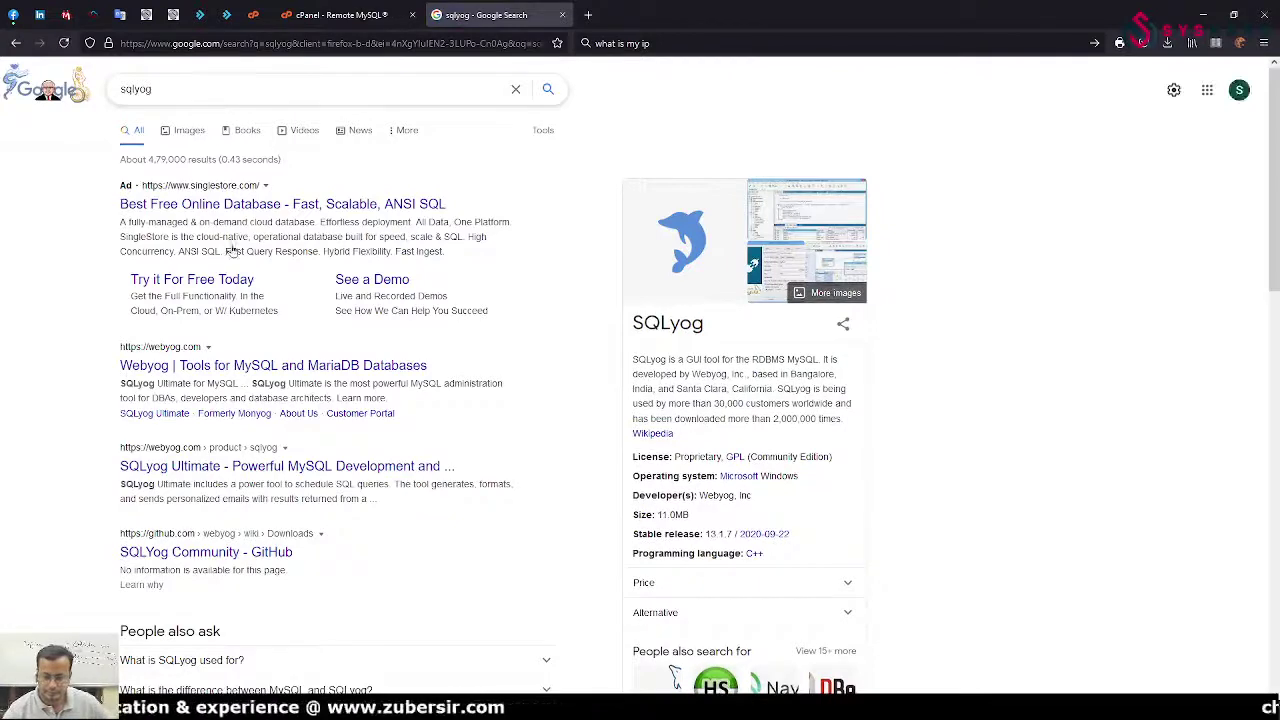
scroll(79, 398, down, 1)
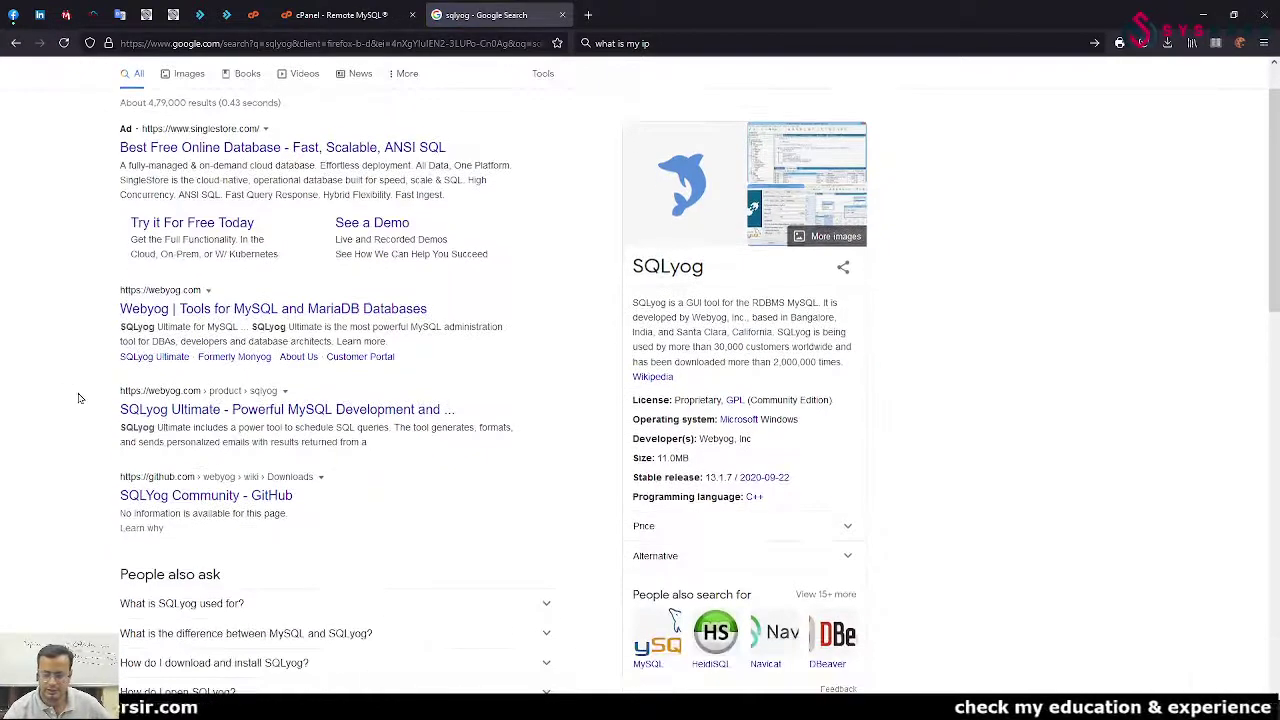
scroll(79, 398, up, 1)
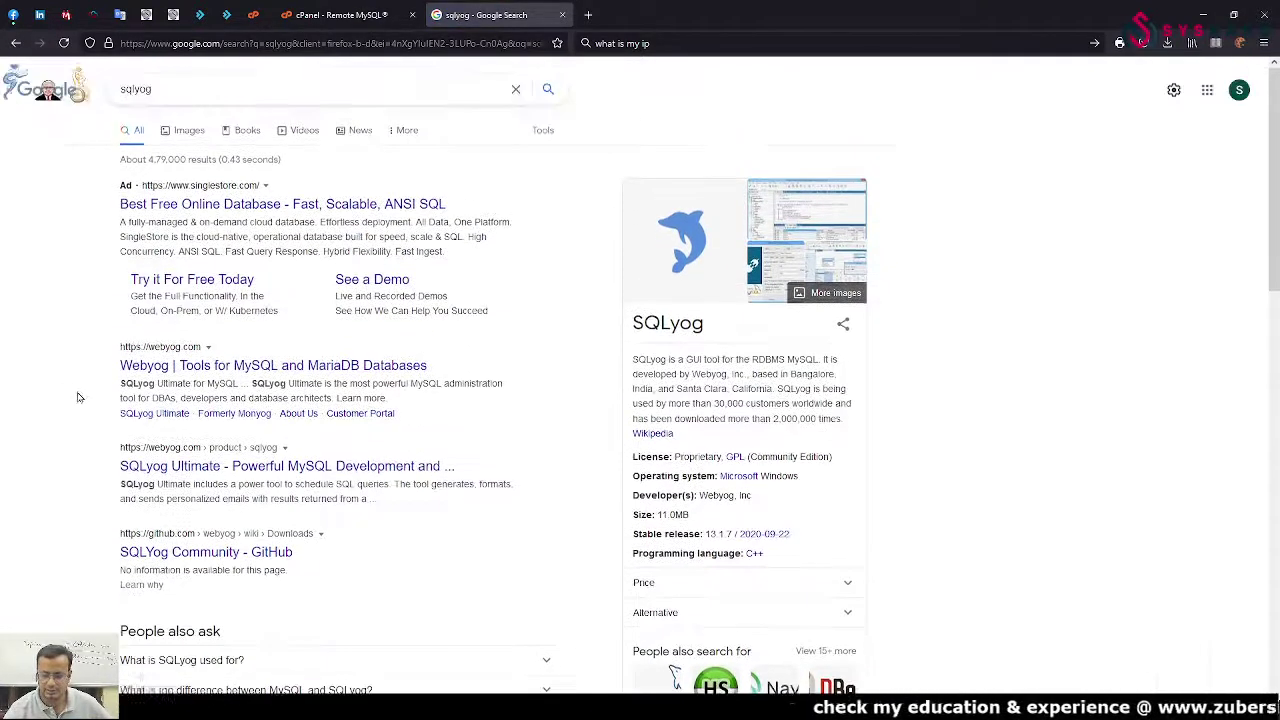
Step: View the SQLyog Community downloads page on GitHub in a new tab and close it
right_click(172, 534)
click(251, 316)
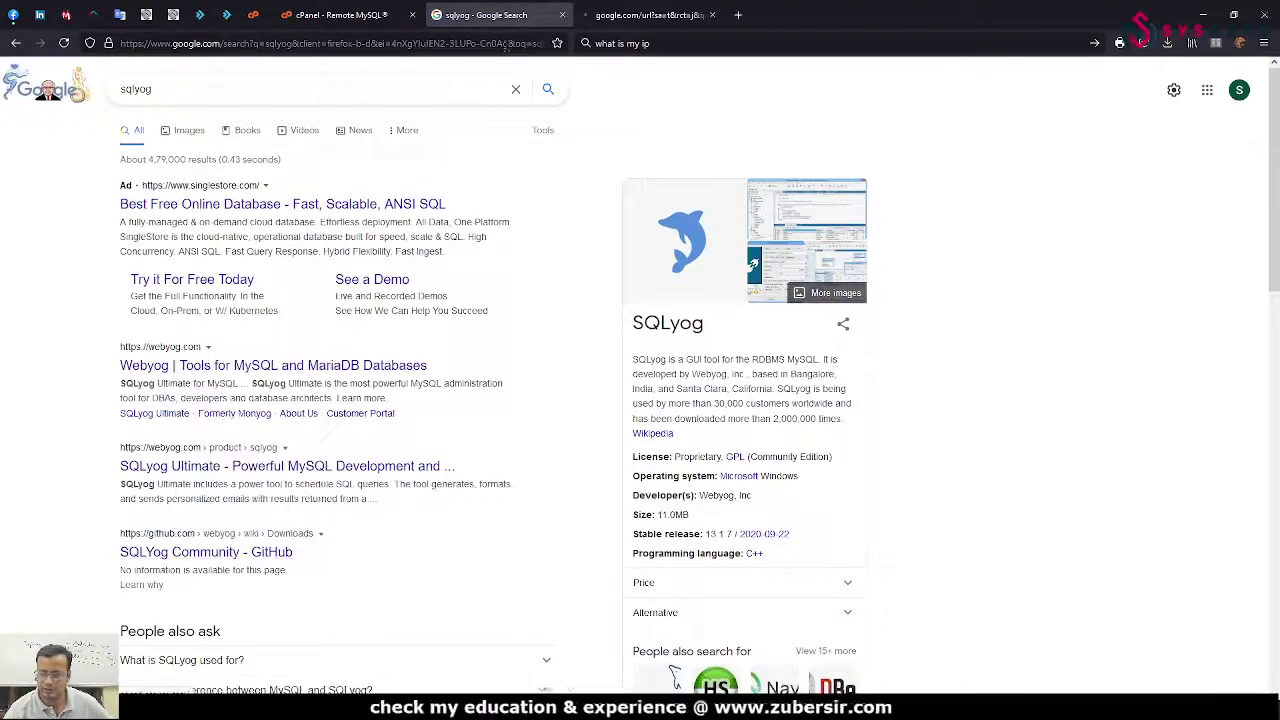
click(630, 14)
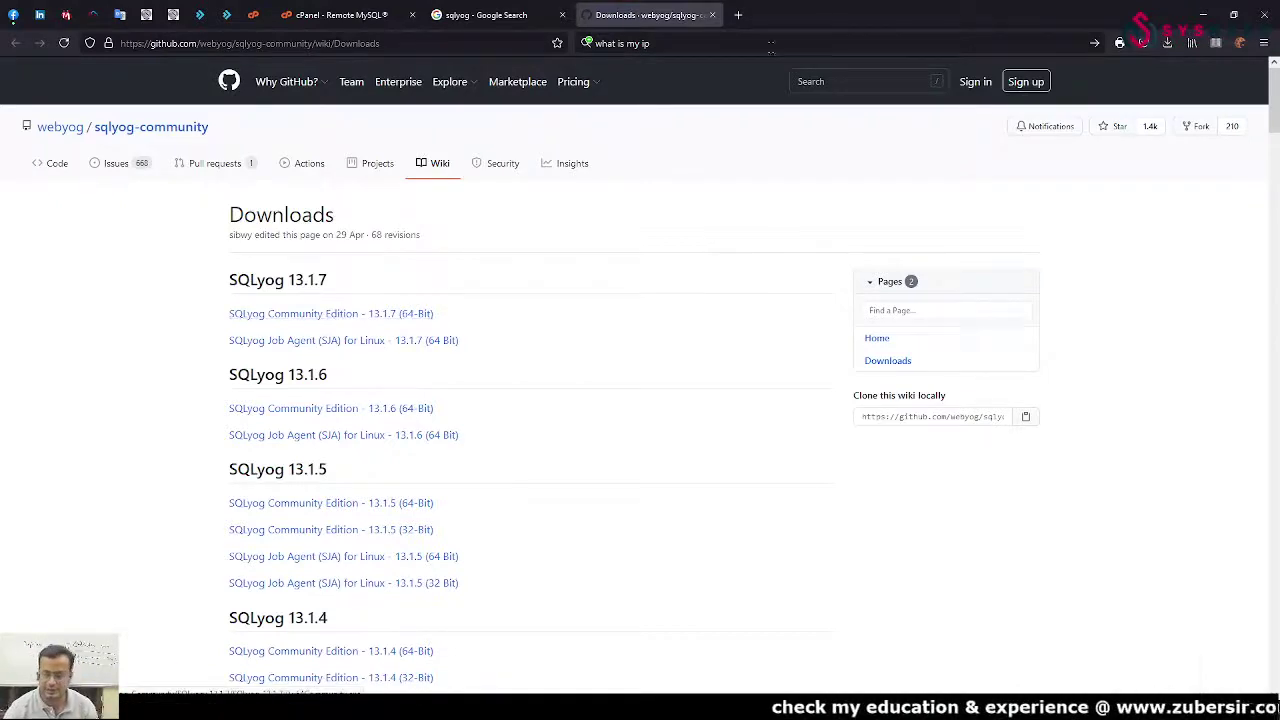
click(712, 14)
Step: Close the Google results and cPanel Remote MySQL tabs and minimize the browser
click(562, 15)
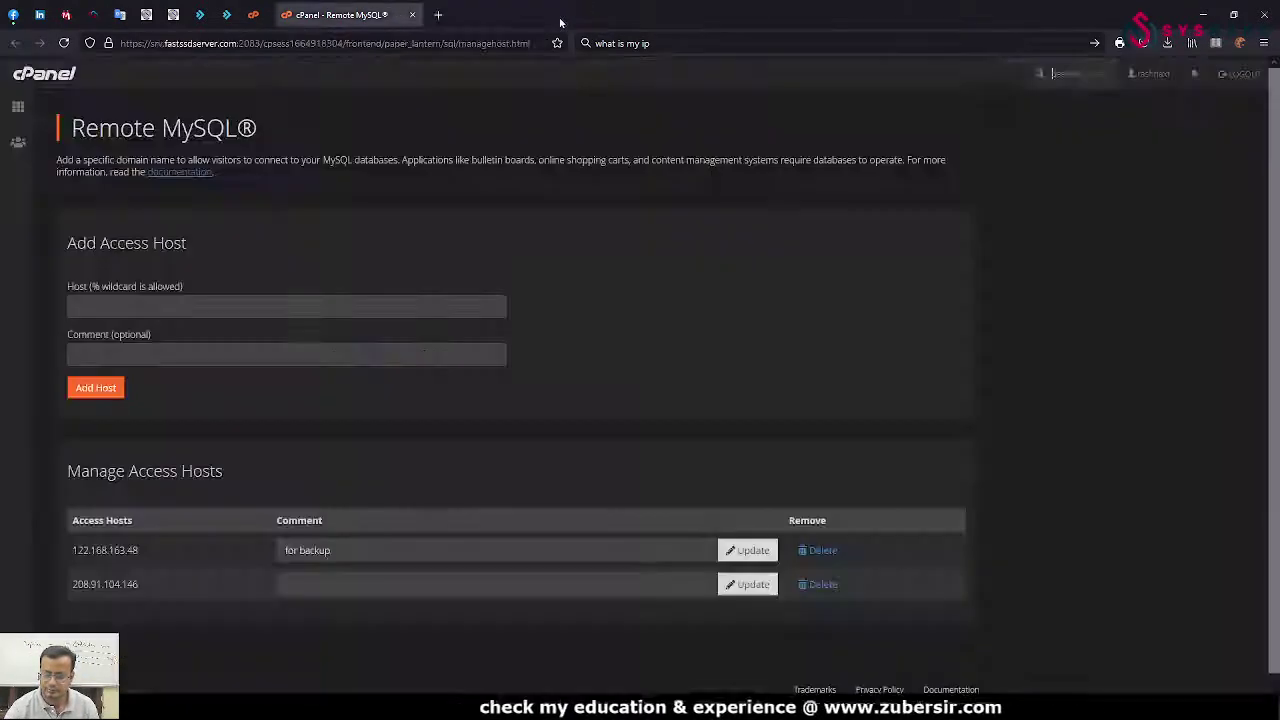
click(414, 15)
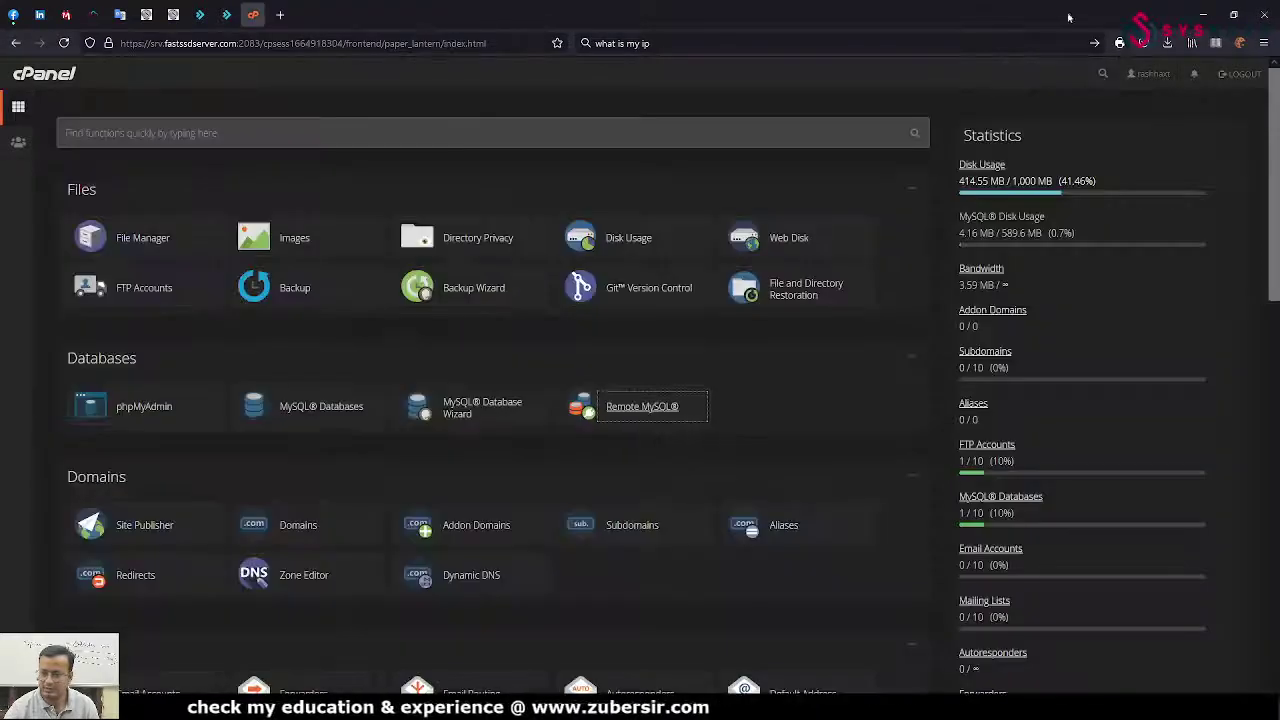
click(1201, 20)
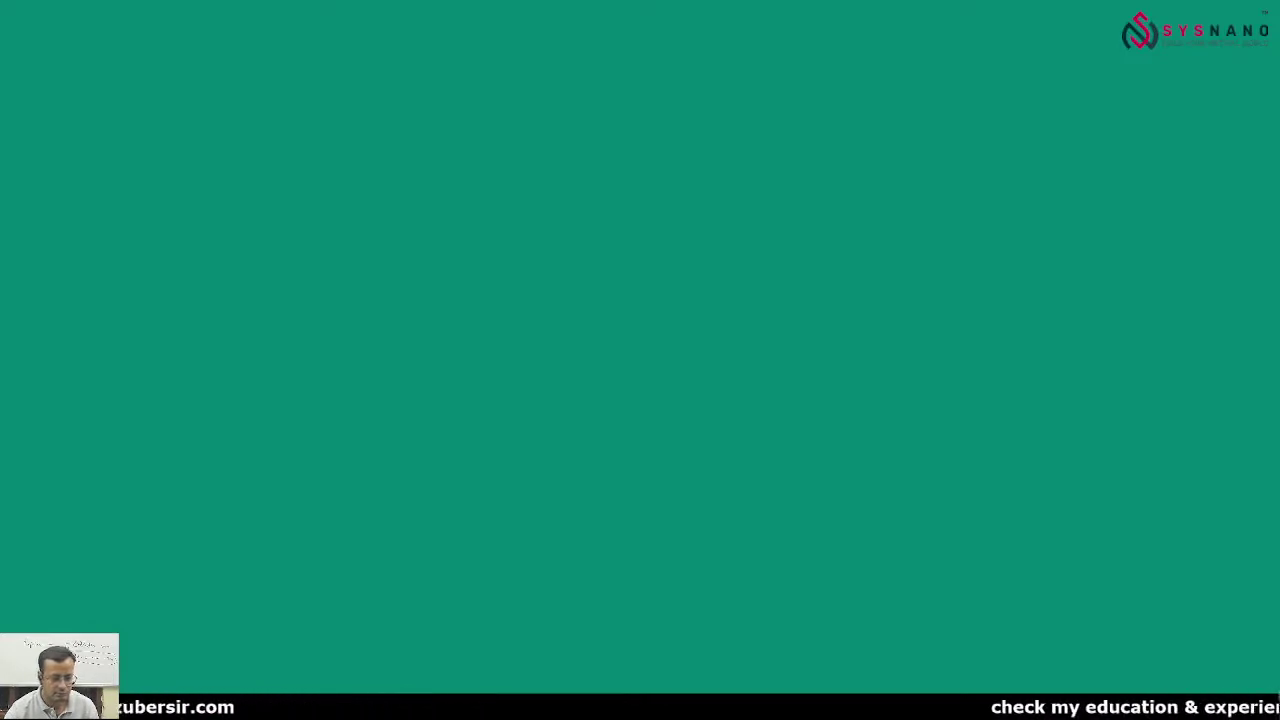
Step: Switch to SQLyog, dismiss its host connection dialog, and bring the main window fully onto this screen
drag(0, 186, 410, 175)
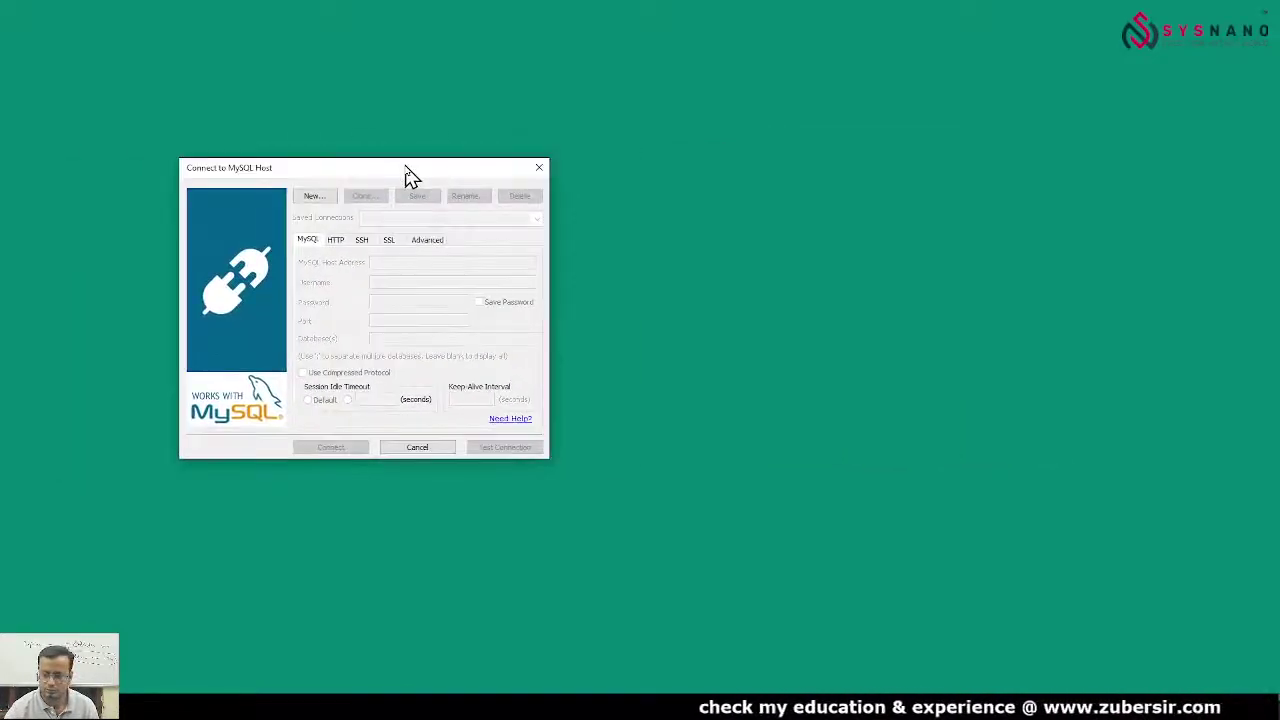
click(398, 450)
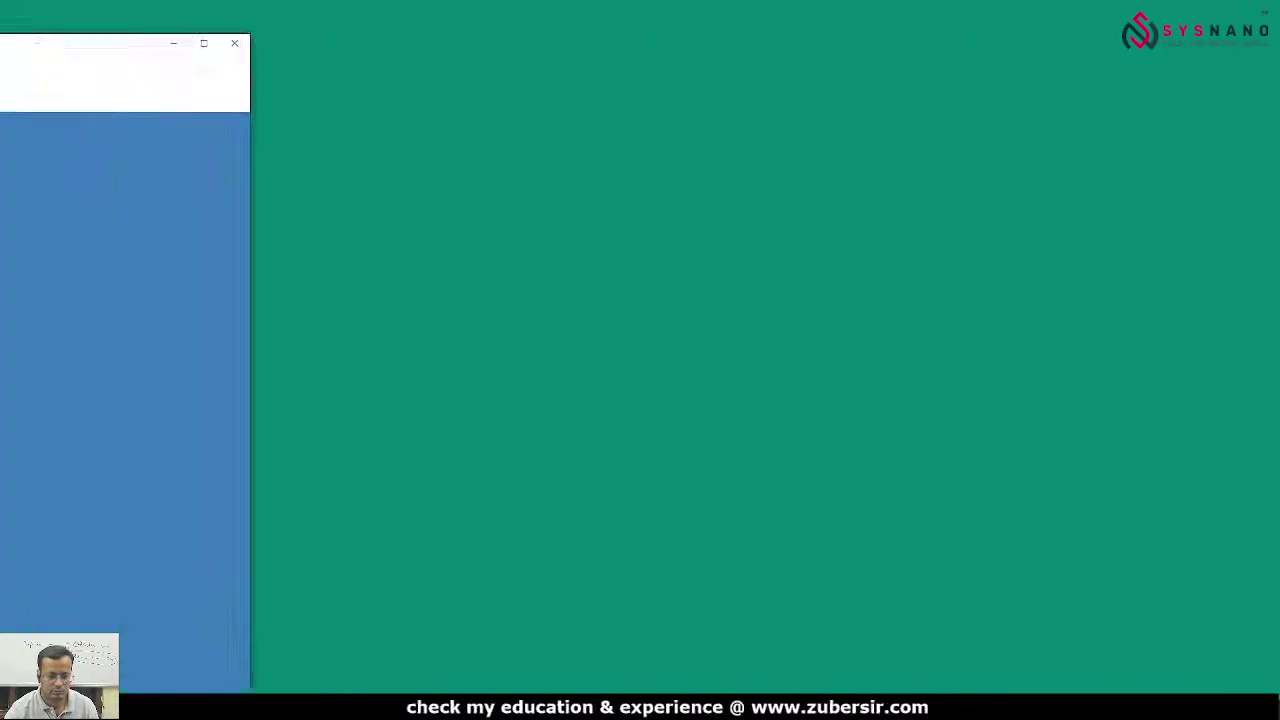
drag(15, 29, 966, 14)
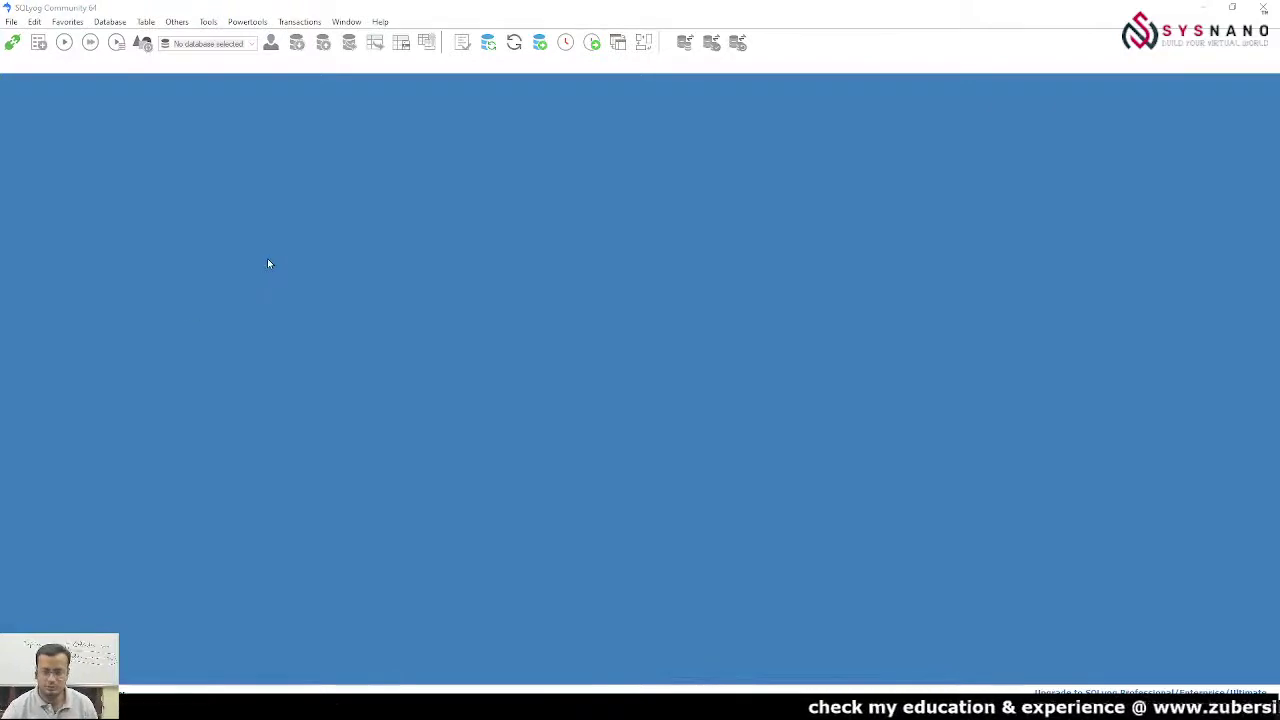
Step: Create a new MySQL host connection named "anesth" in SQLyog
click(12, 44)
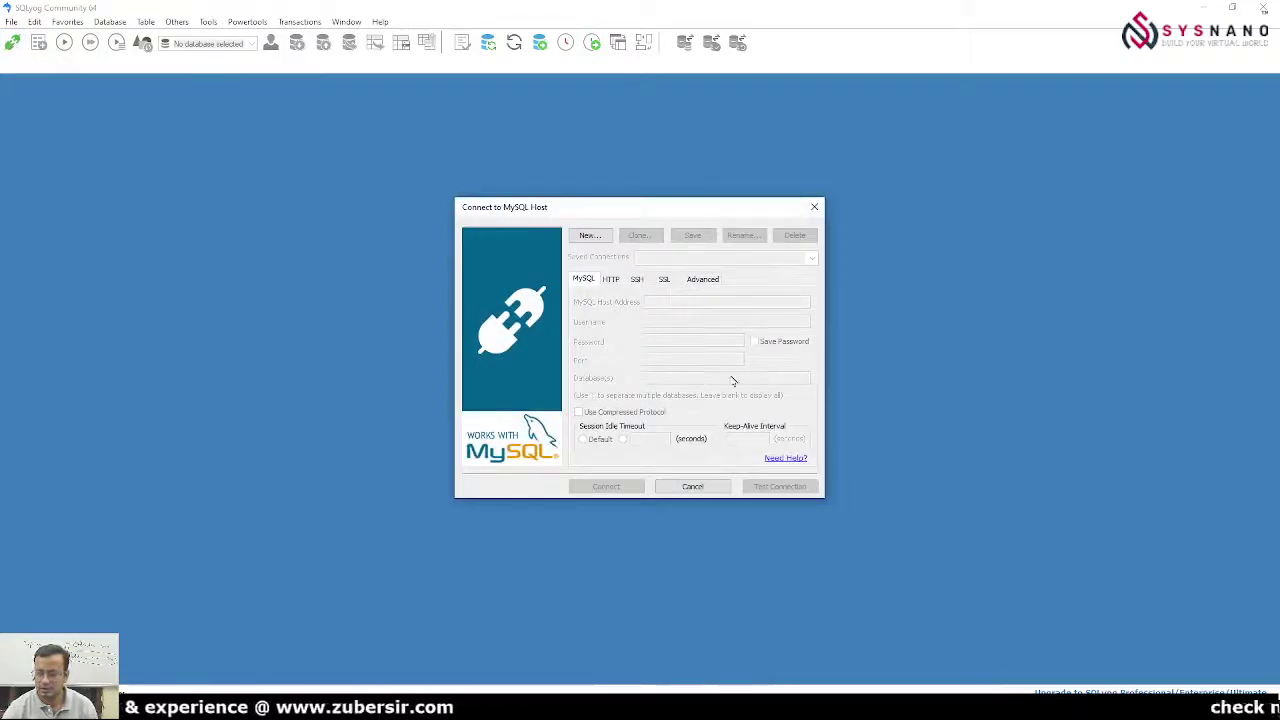
click(590, 236)
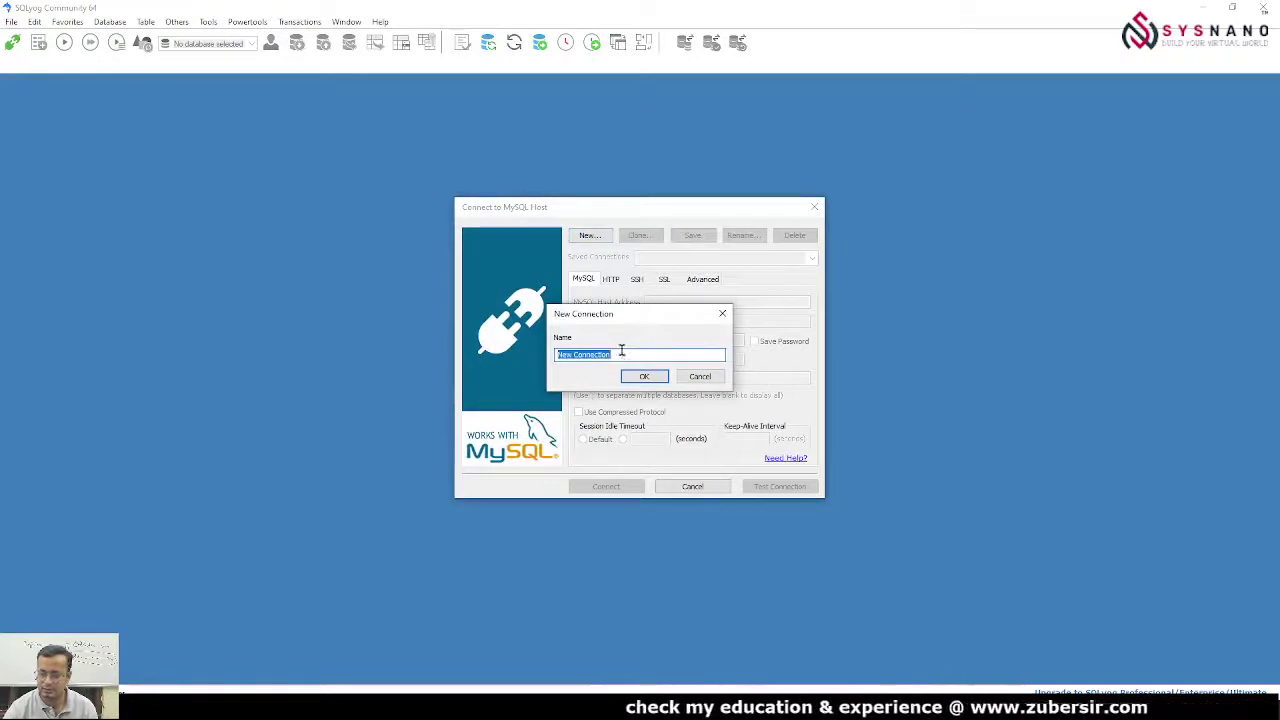
text(andsh)
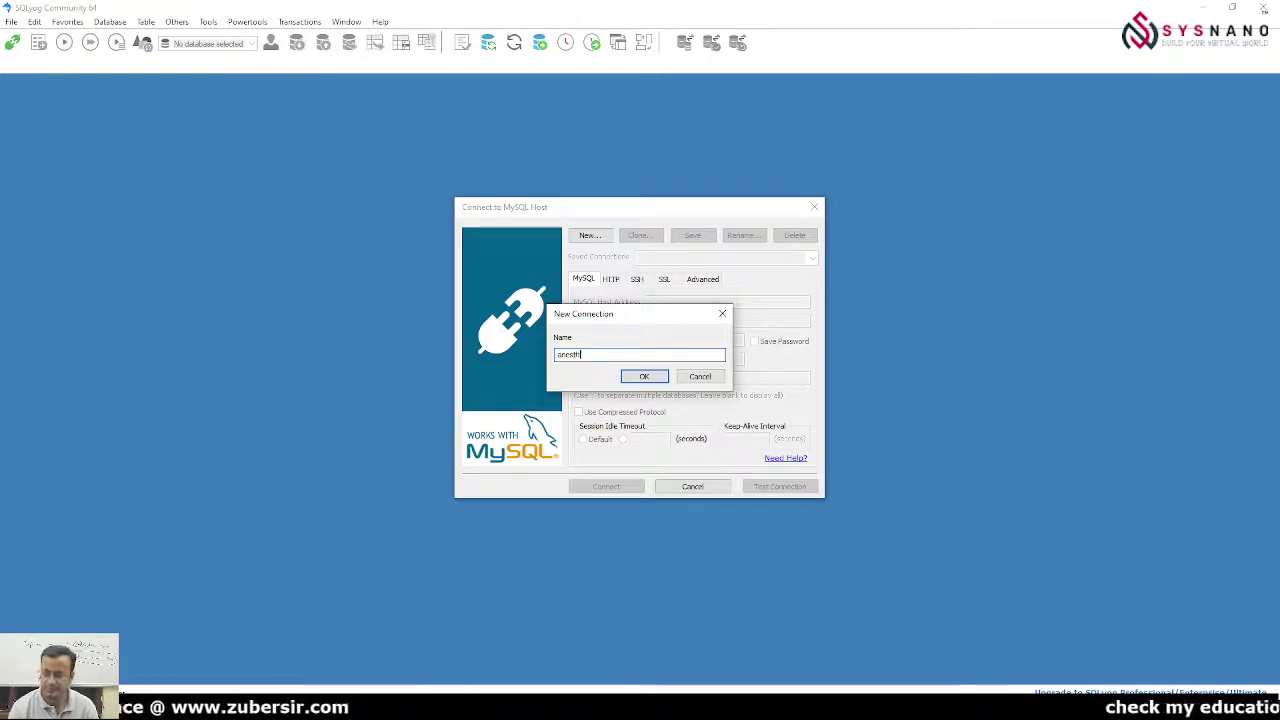
key(Return)
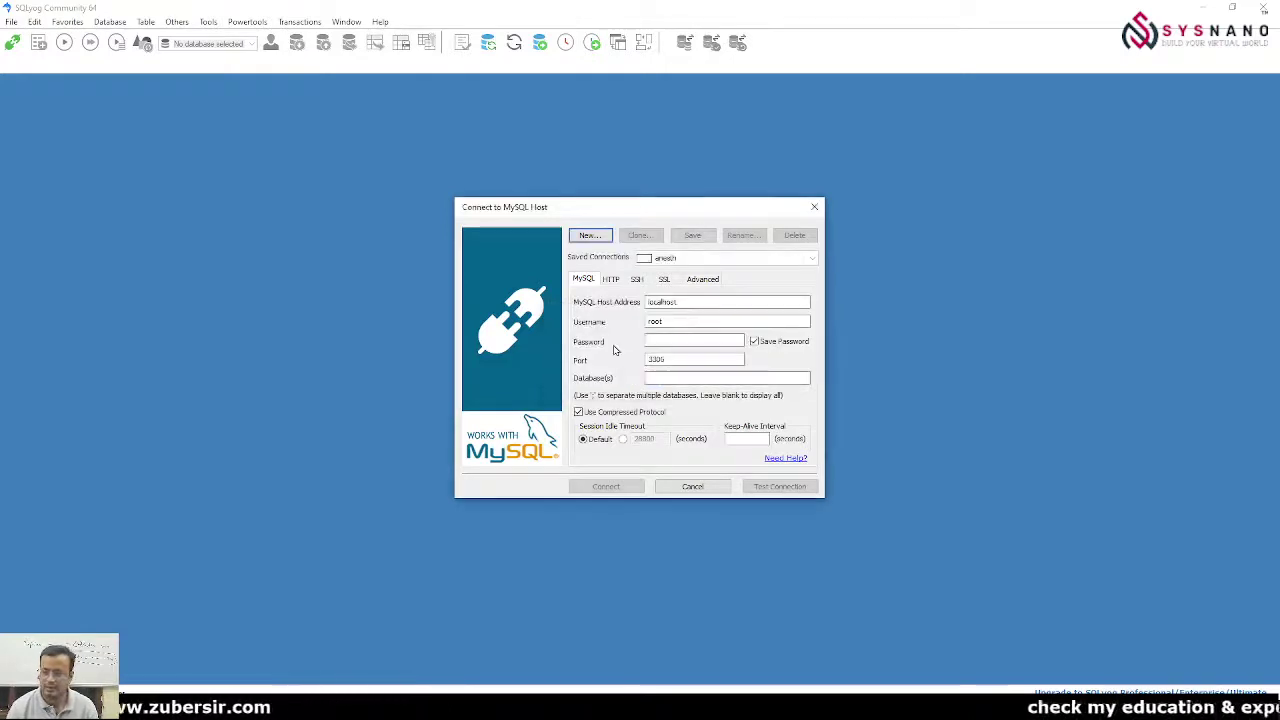
Step: Switch to the browser and compare DirectAdmin's anesth_anesth database page with the cPanel home page
click(688, 301)
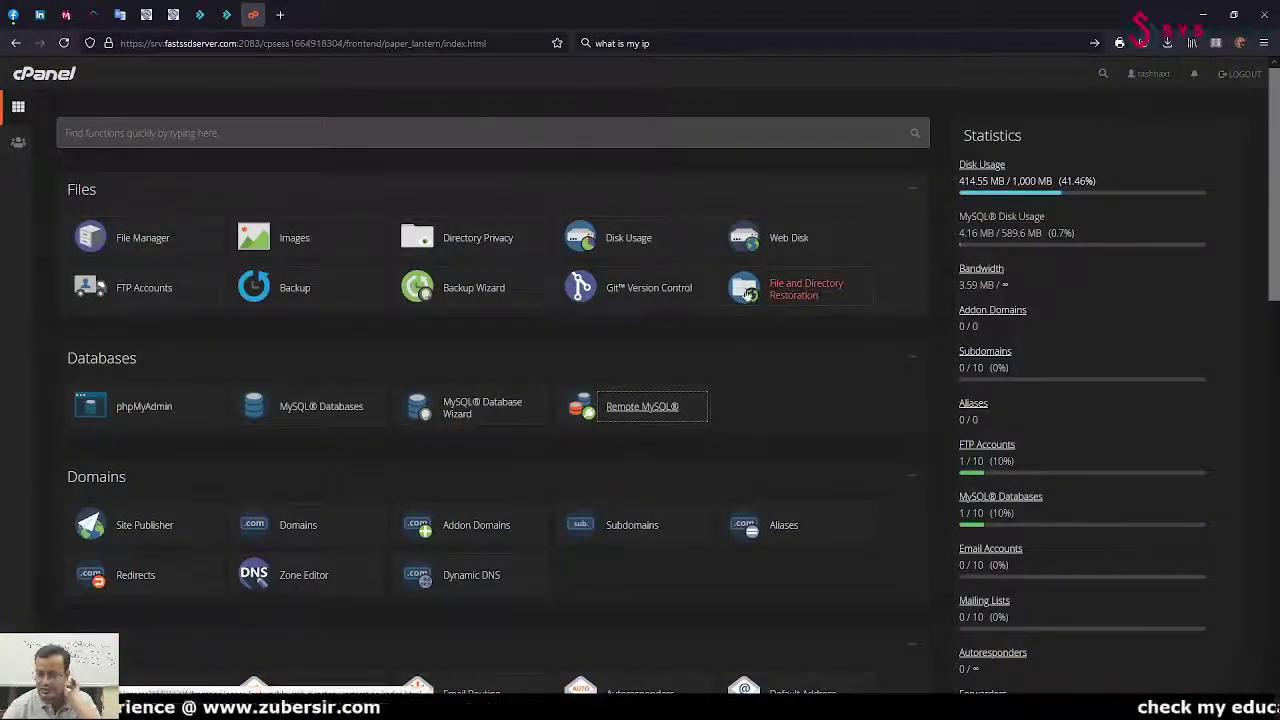
click(227, 27)
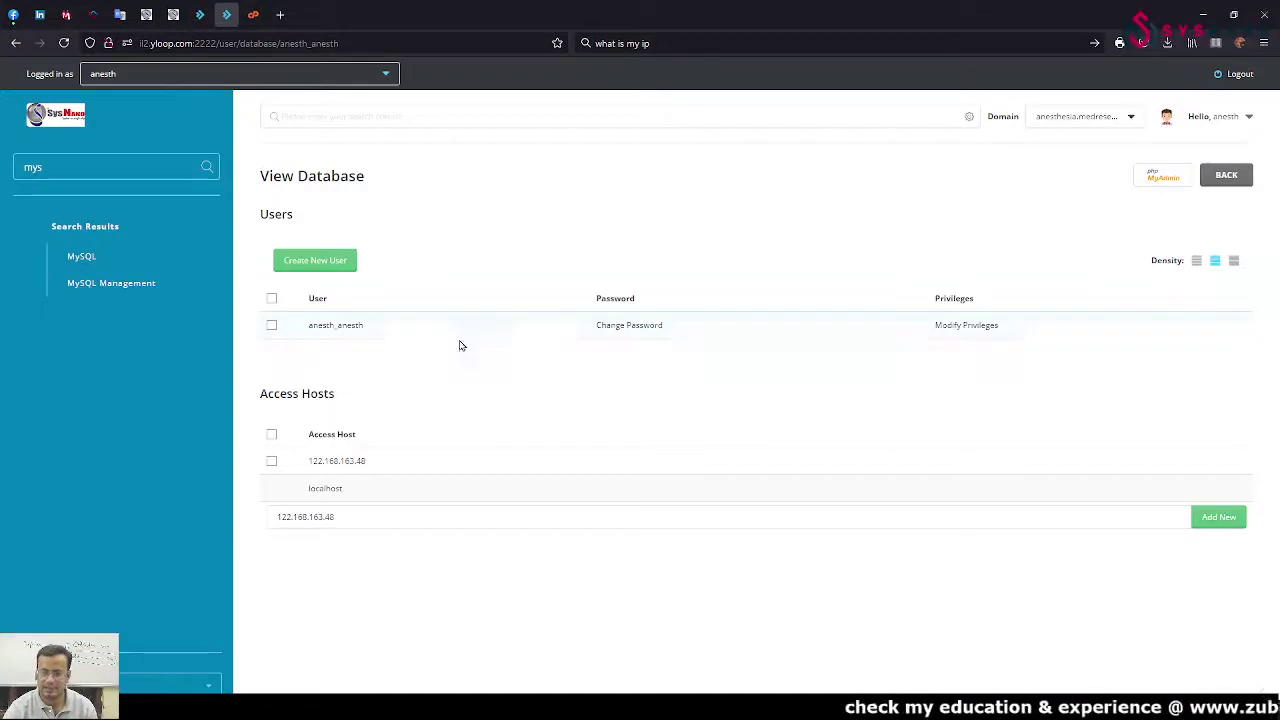
key(ctrl+Tab)
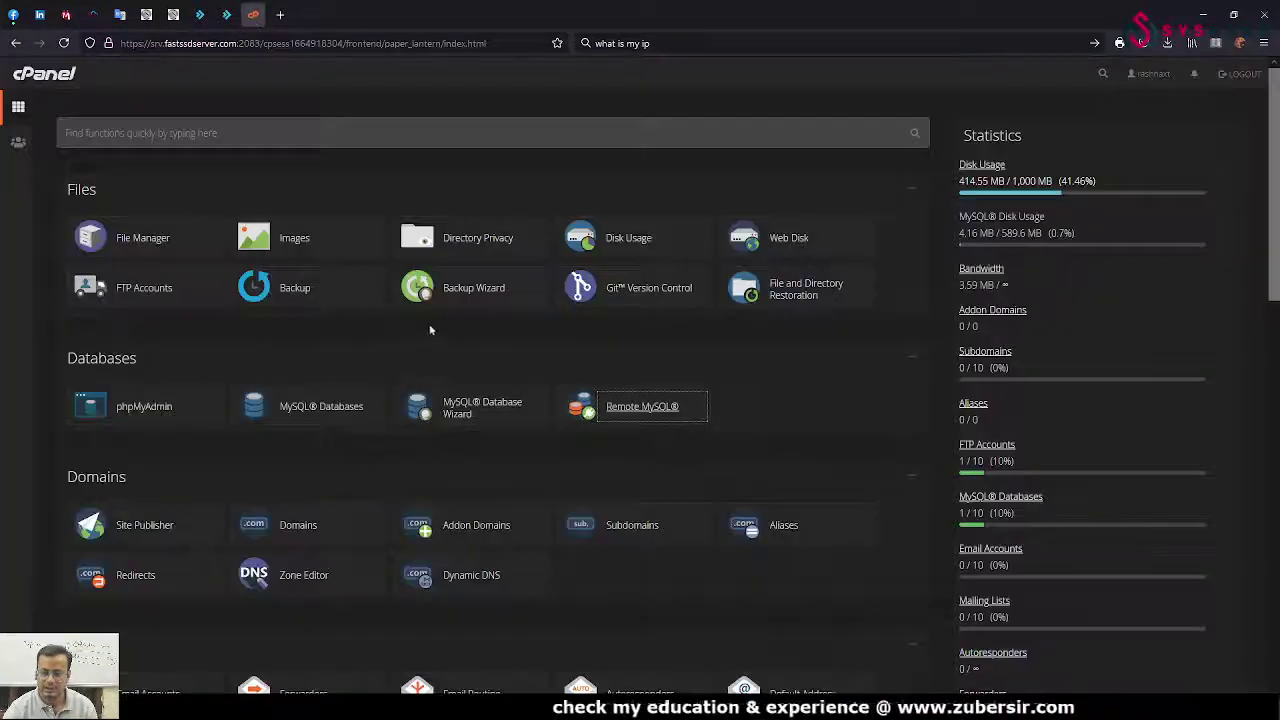
key(ctrl+shift+Tab)
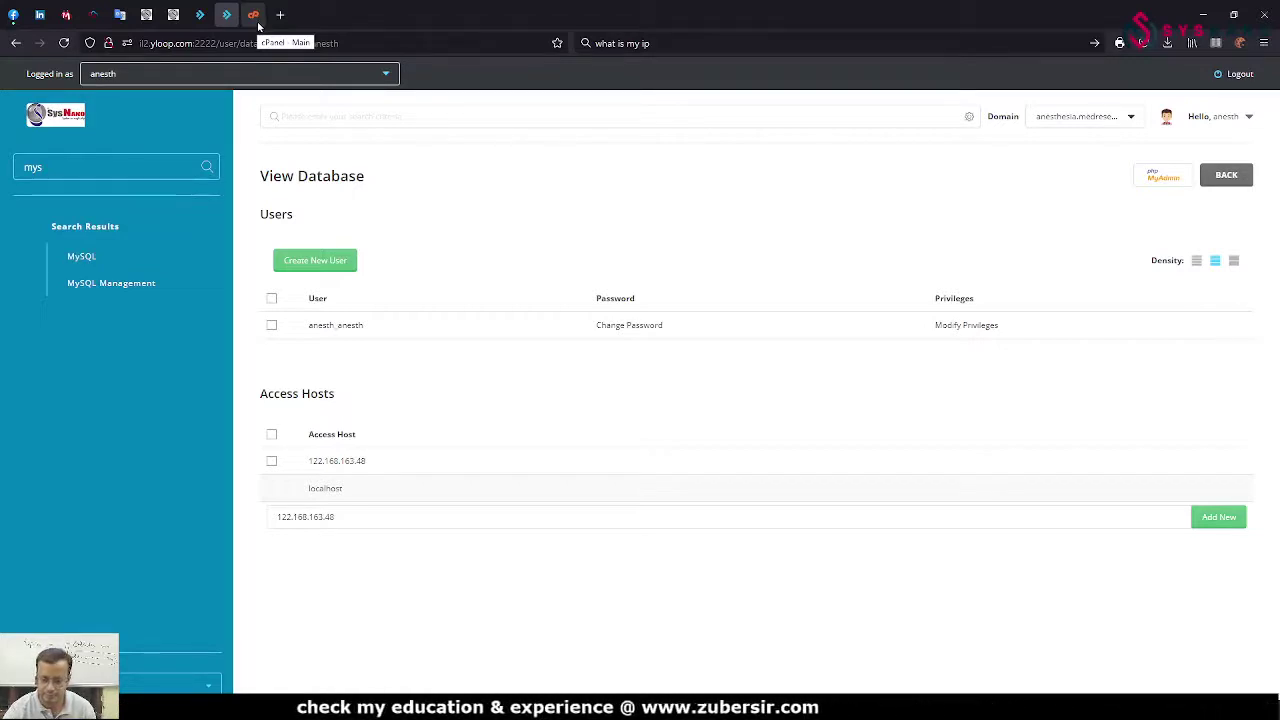
click(253, 15)
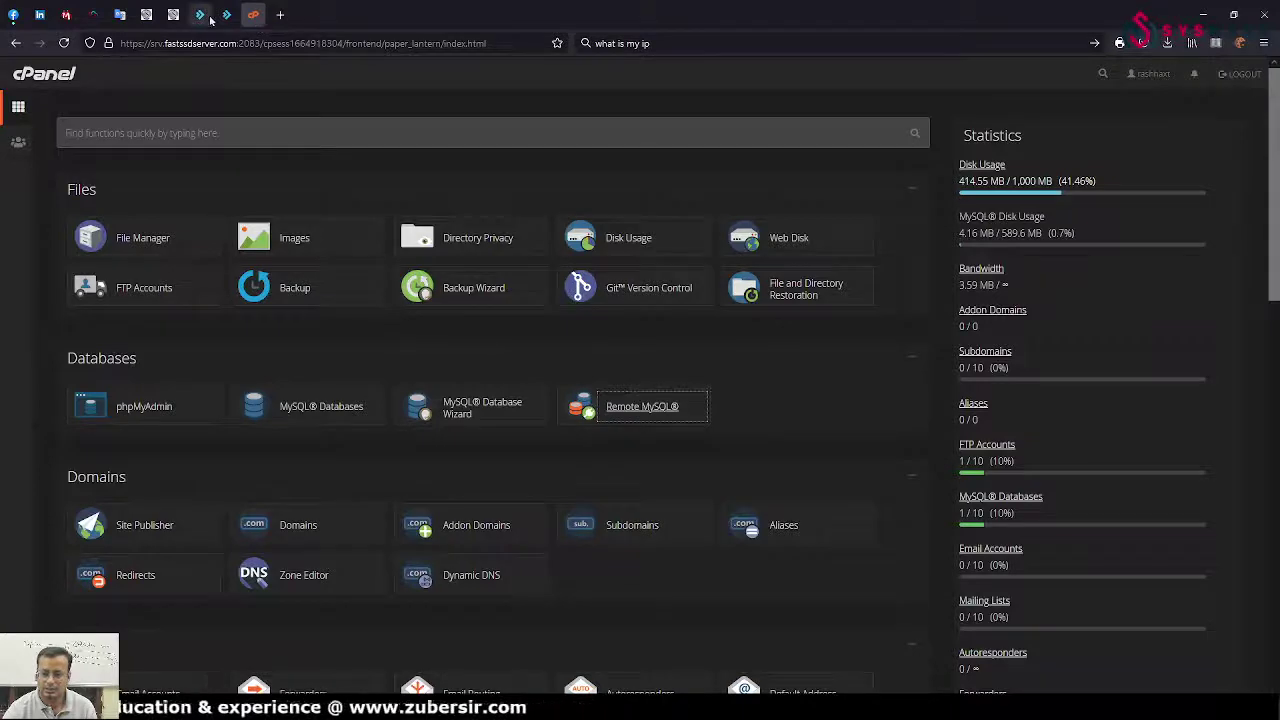
click(227, 17)
click(252, 16)
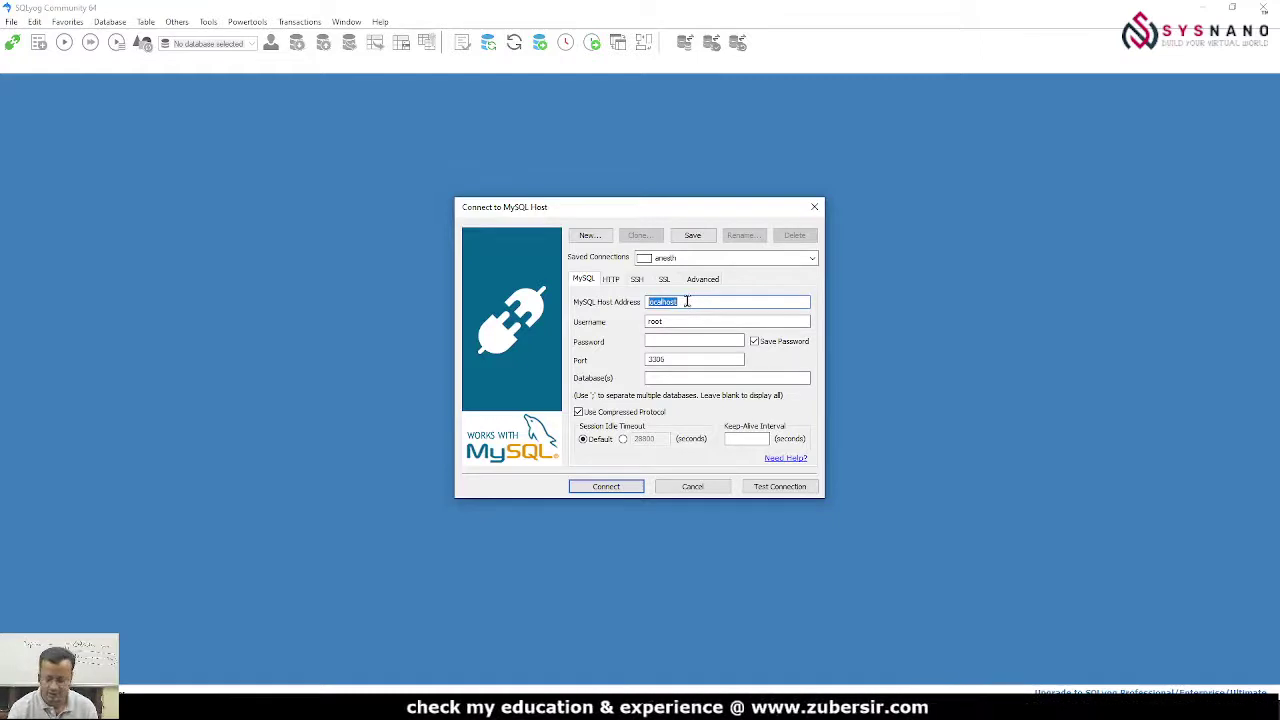
Step: Copy the domain anesthesia.medresearch.in from DirectAdmin's dashboard and set it as the MySQL host address of the SQLyog connection
text(ane)
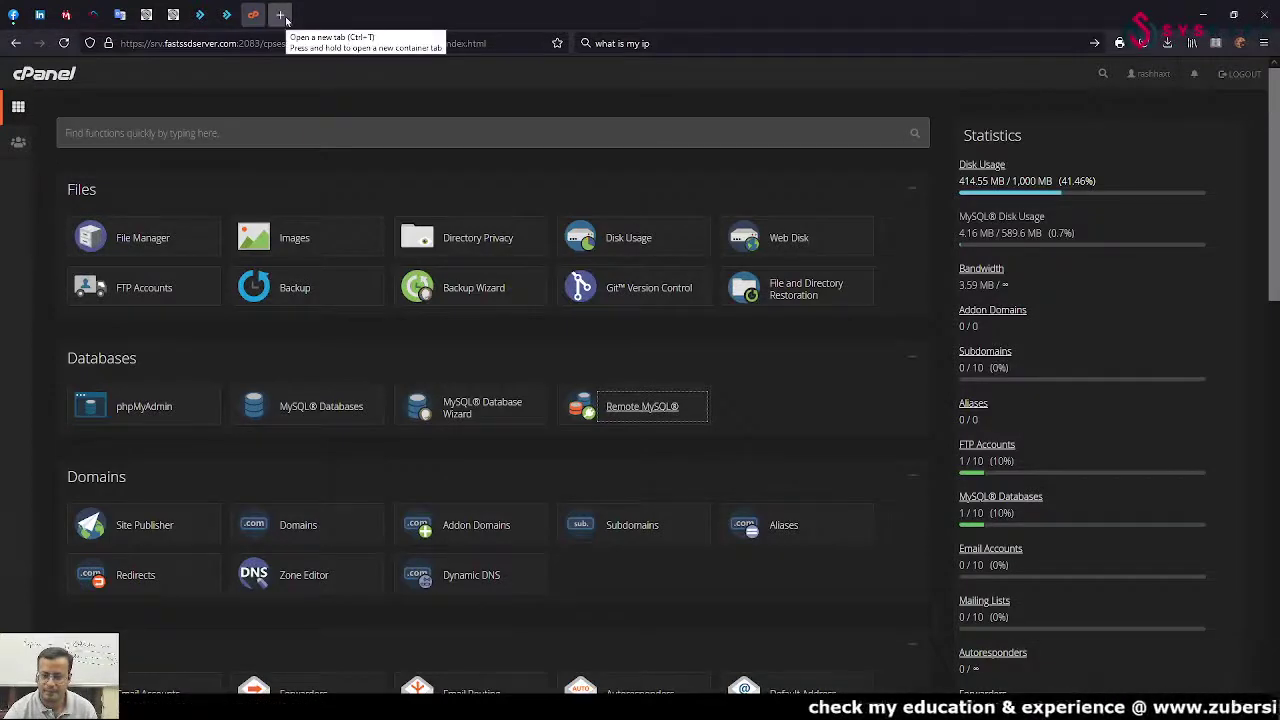
click(227, 14)
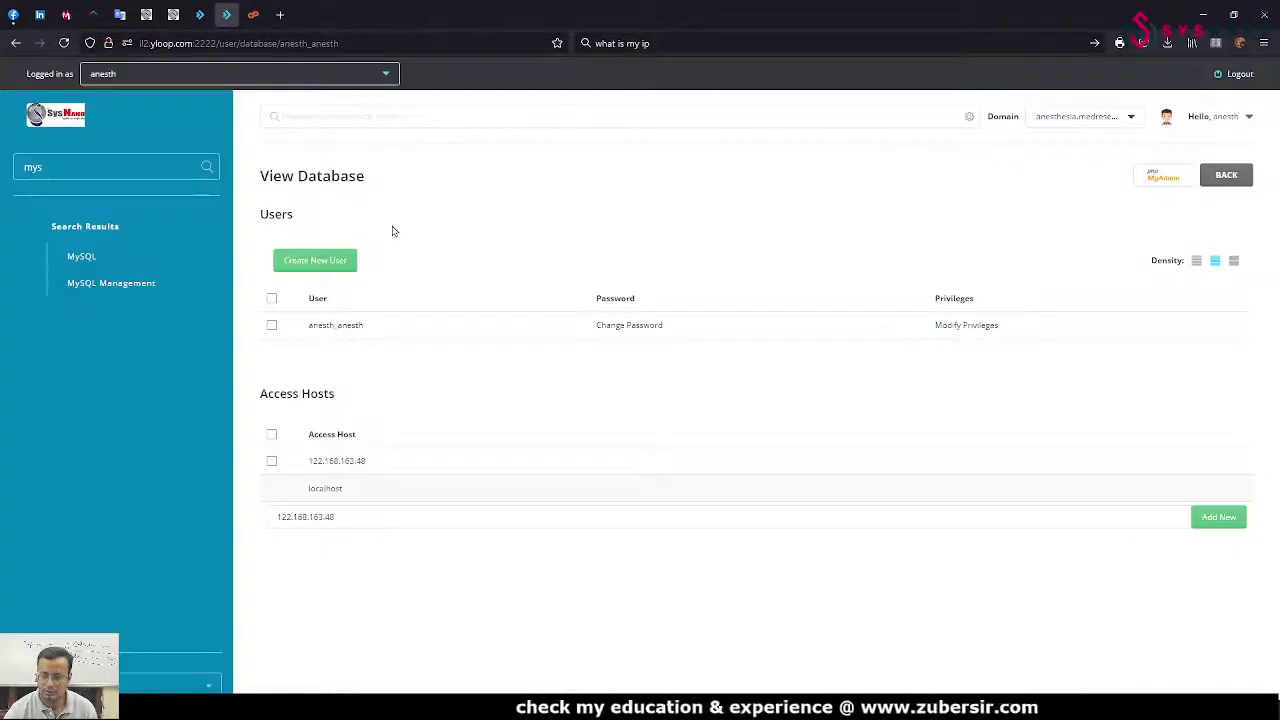
double_click(60, 163)
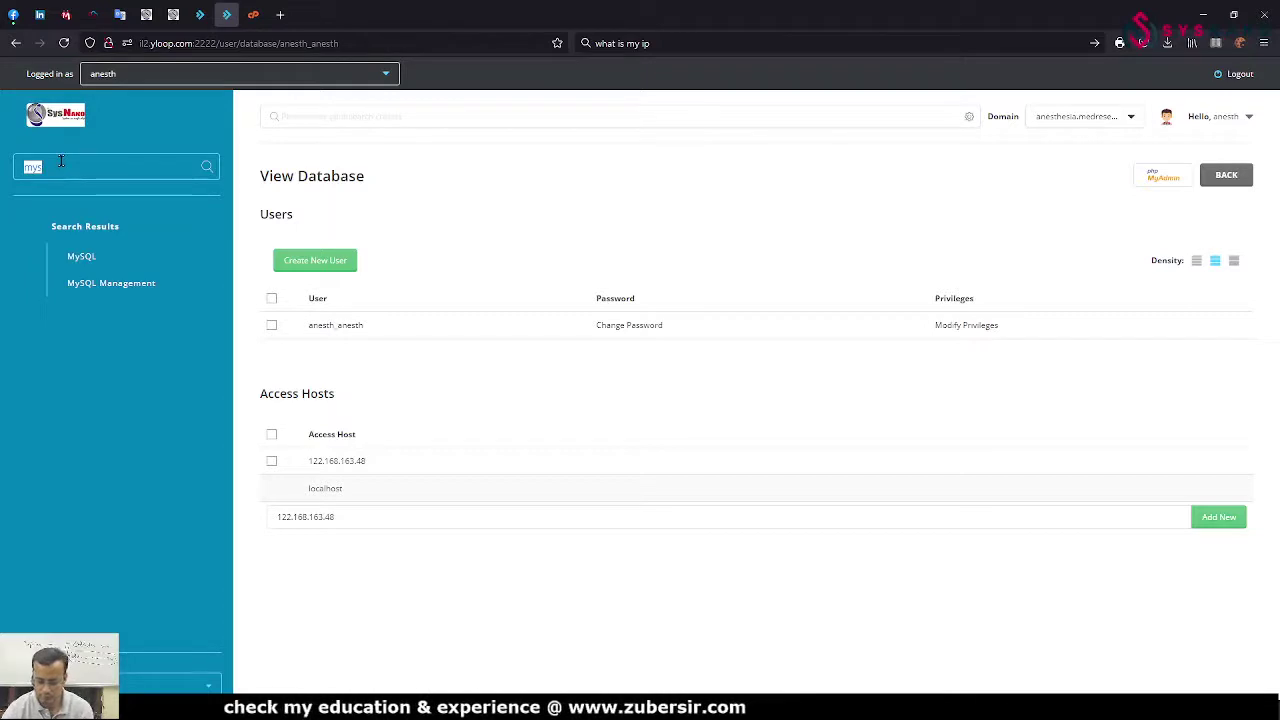
key(BackSpace)
click(72, 228)
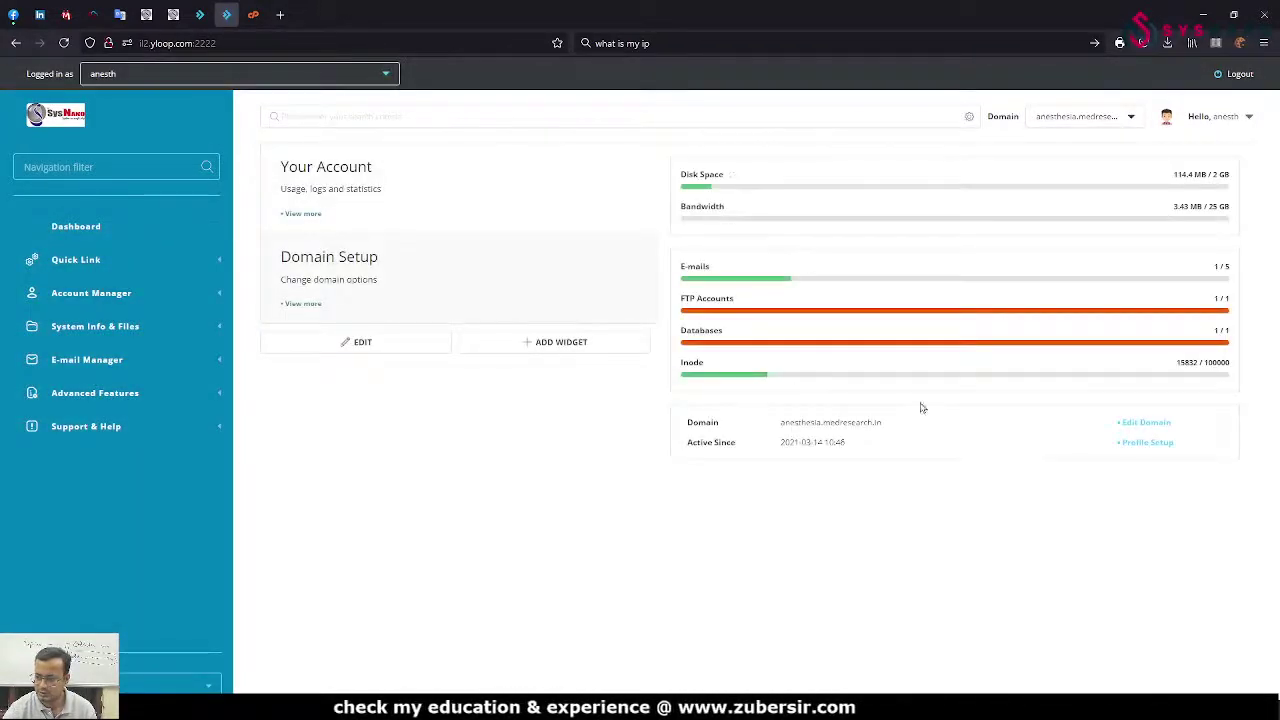
drag(779, 422, 872, 422)
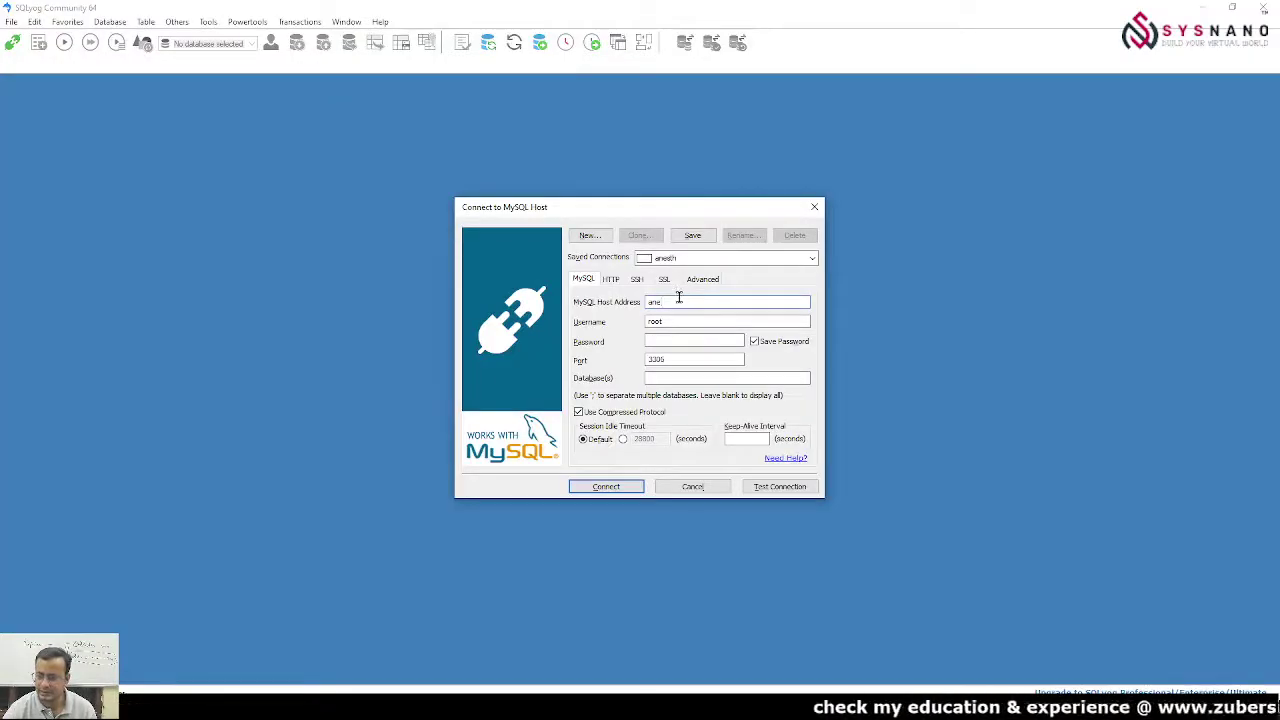
double_click(678, 297)
text(anesthesia.medresearch.in)
double_click(677, 318)
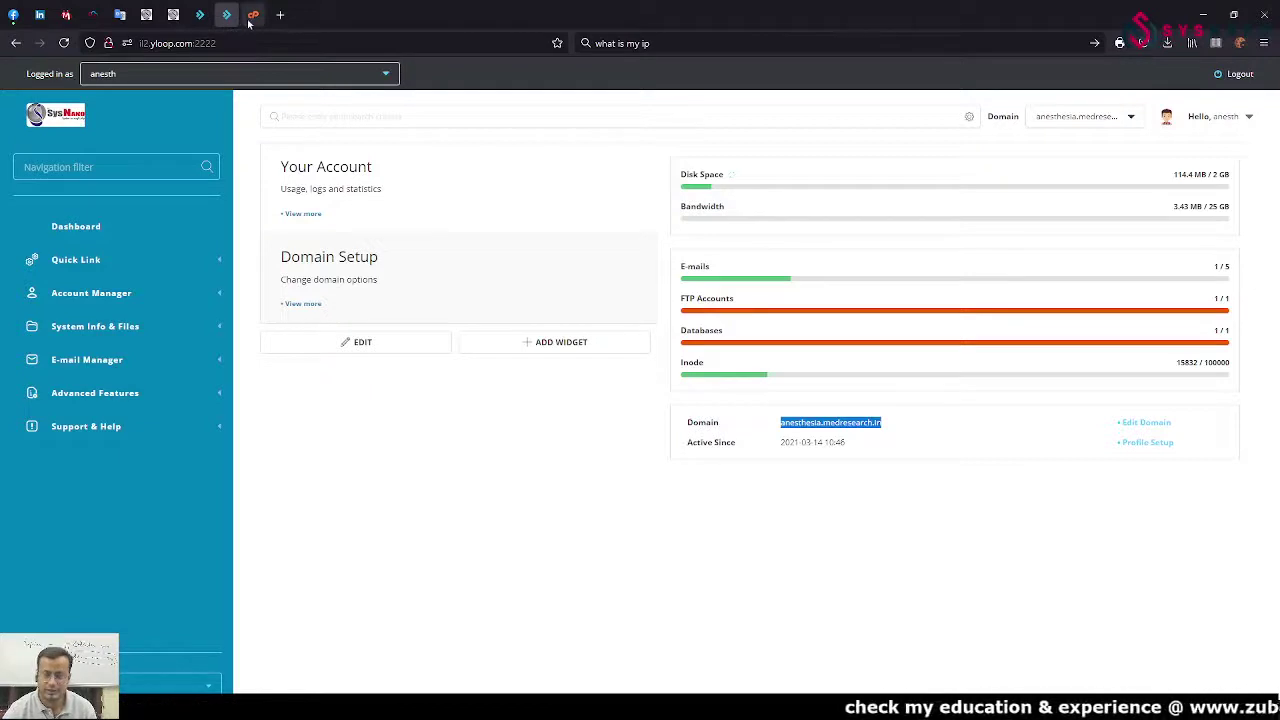
Step: Open cPanel's File Manager in a new tab, check DirectAdmin's Quick Link section, and return to File Manager
click(250, 18)
click(152, 245)
click(226, 15)
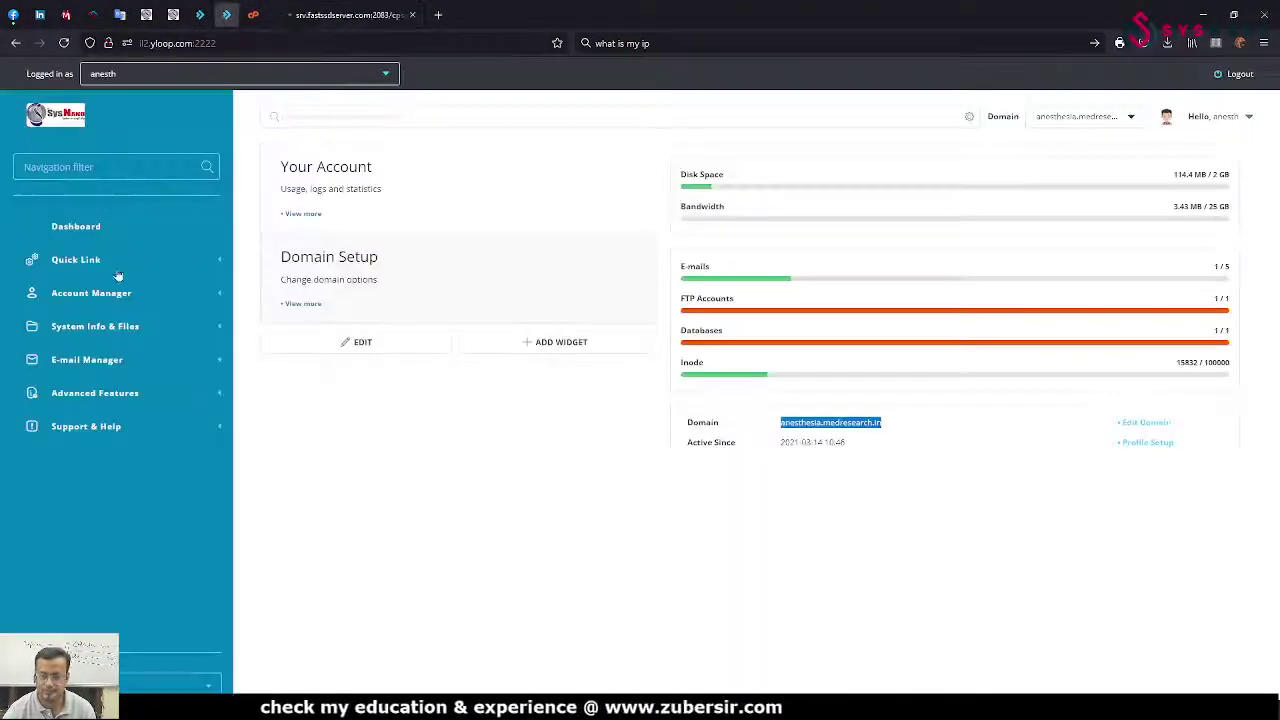
click(116, 270)
click(340, 15)
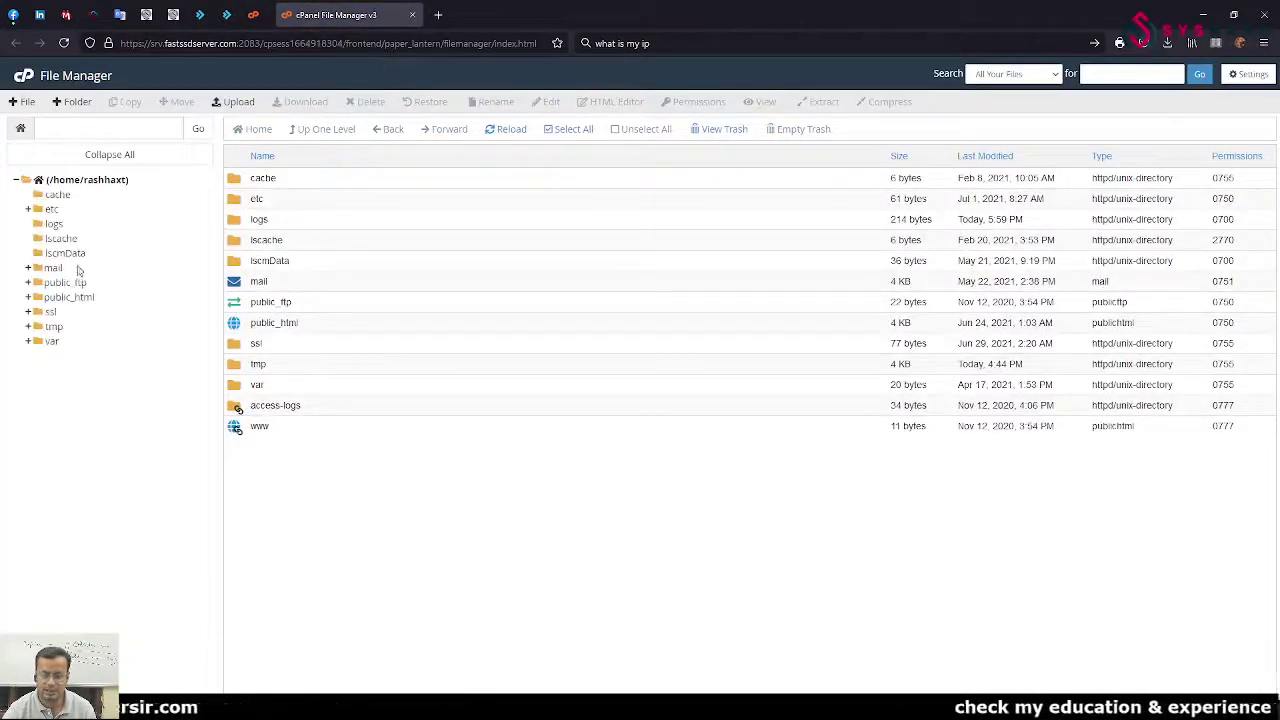
Step: Locate config.inc.php in cPanel's public_html folder, check its available file actions, and close File Manager
click(78, 300)
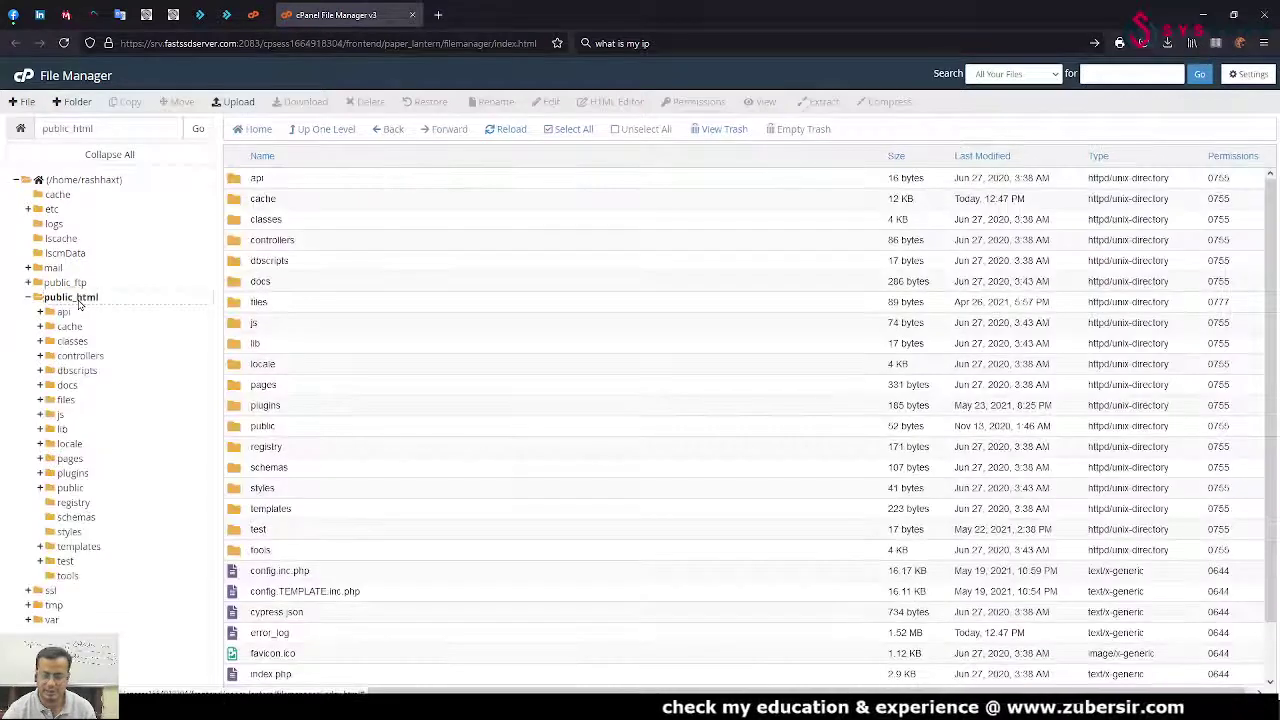
scroll(273, 533, down, 1)
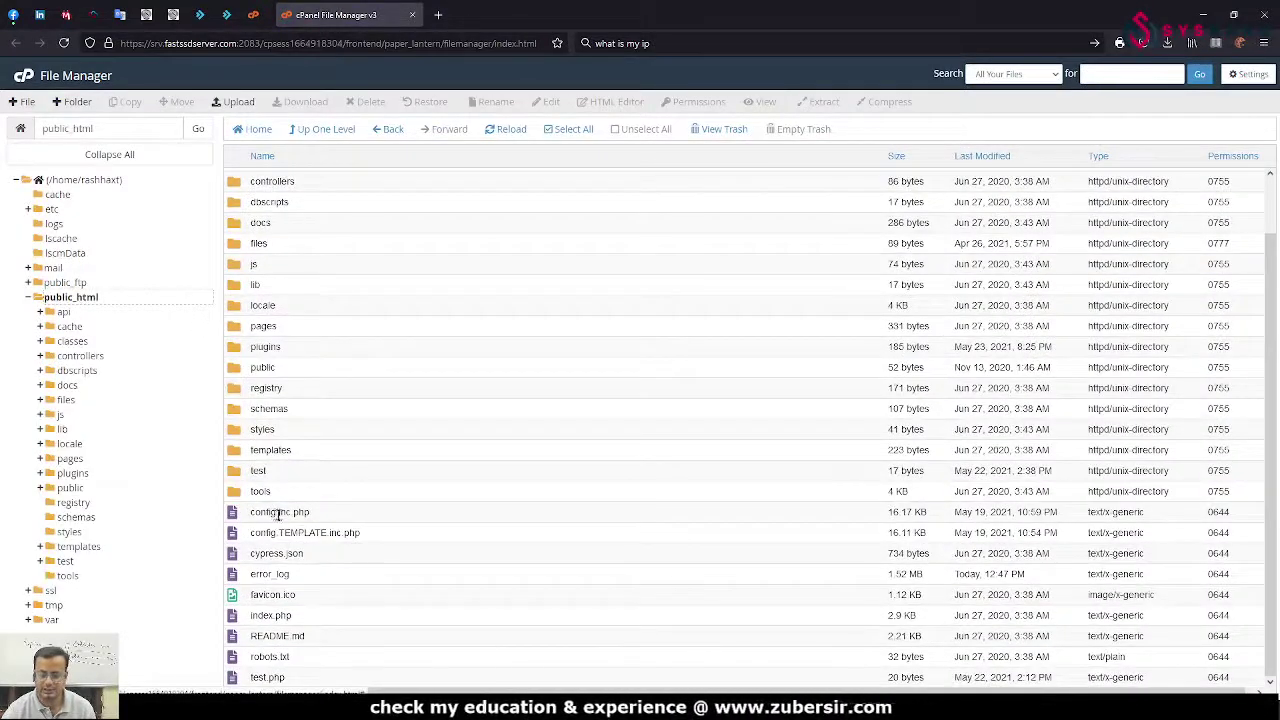
right_click(279, 514)
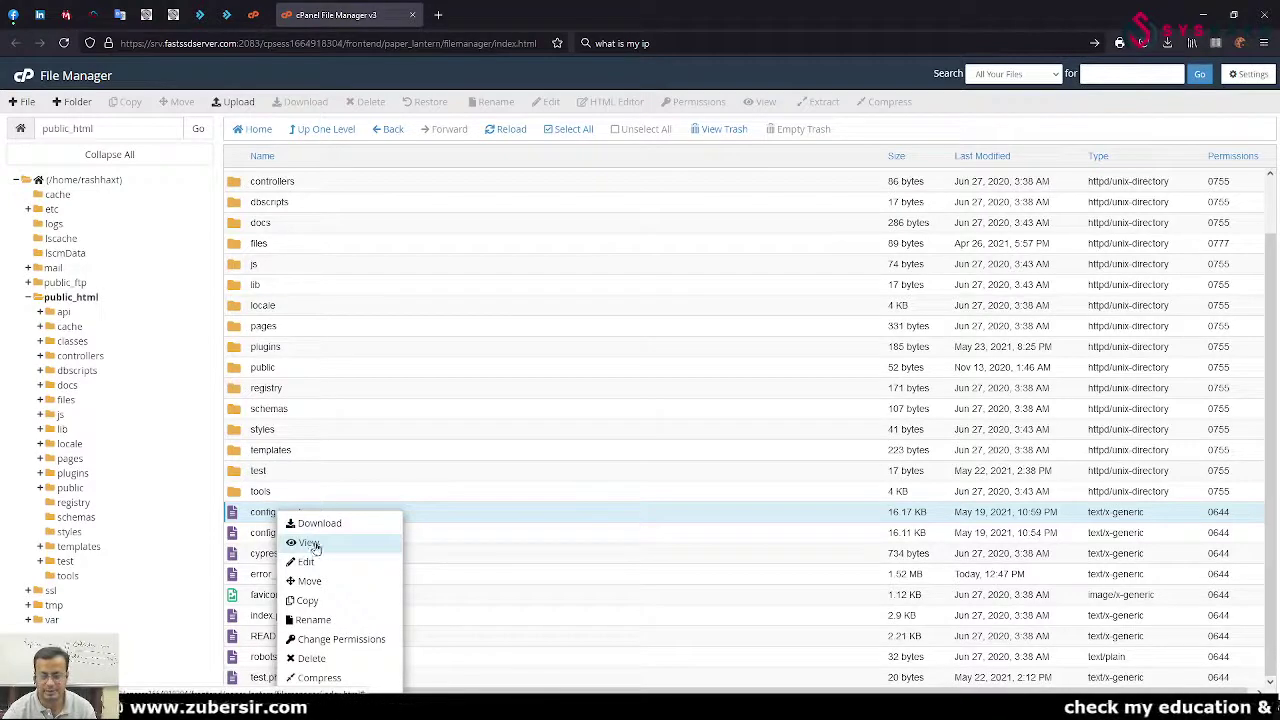
click(412, 14)
Step: Open config.inc.php from the domain's public_html folder in DirectAdmin's File Manager in a new tab and find its Database Settings section
click(226, 14)
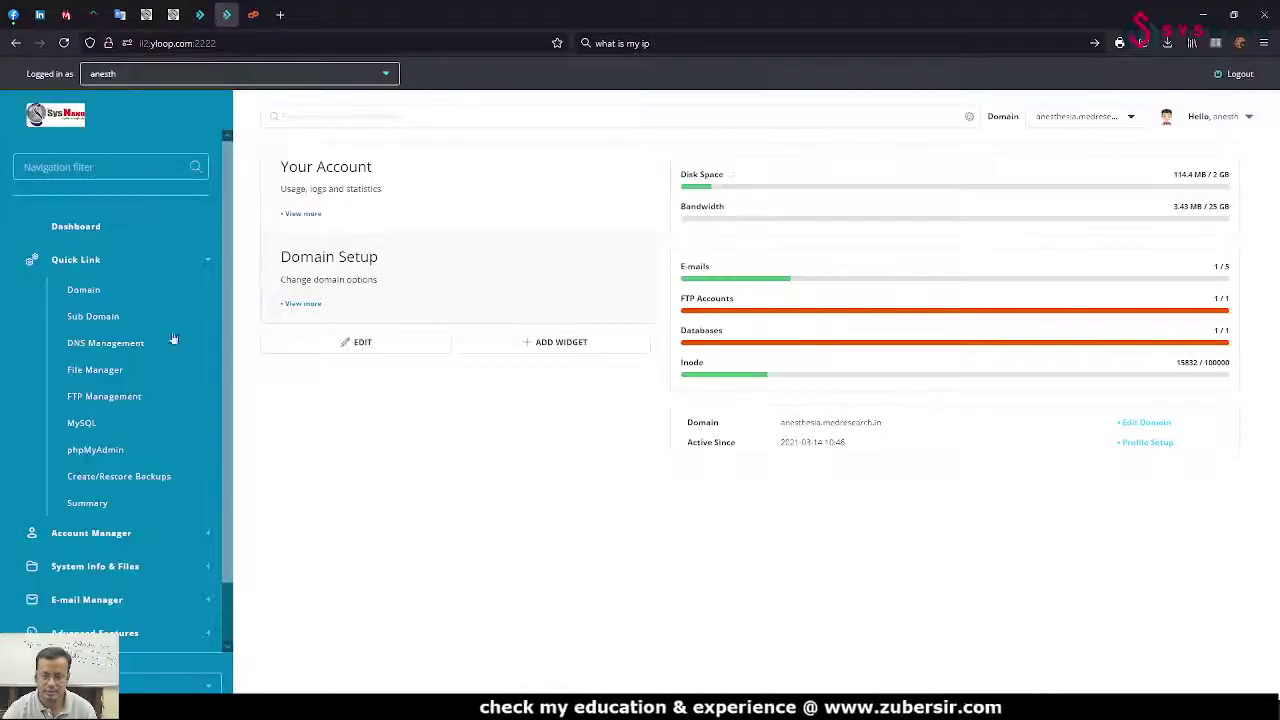
click(98, 375)
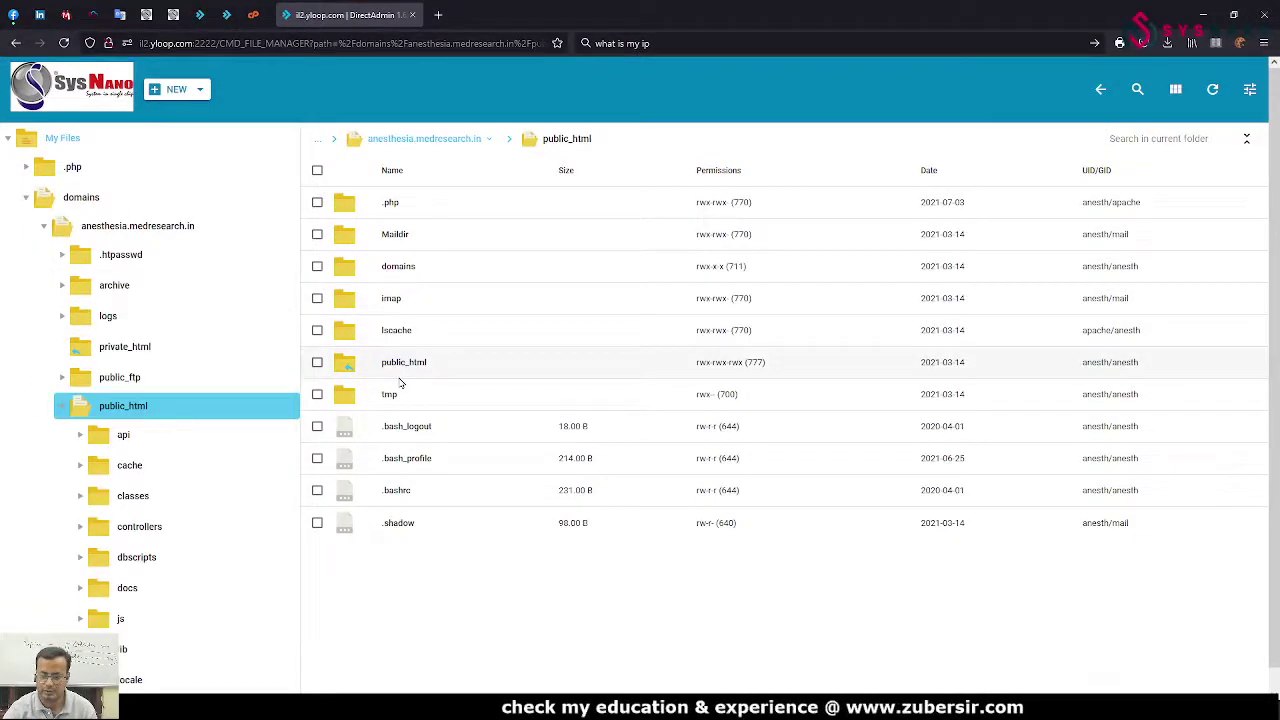
scroll(571, 457, down, 3)
right_click(418, 556)
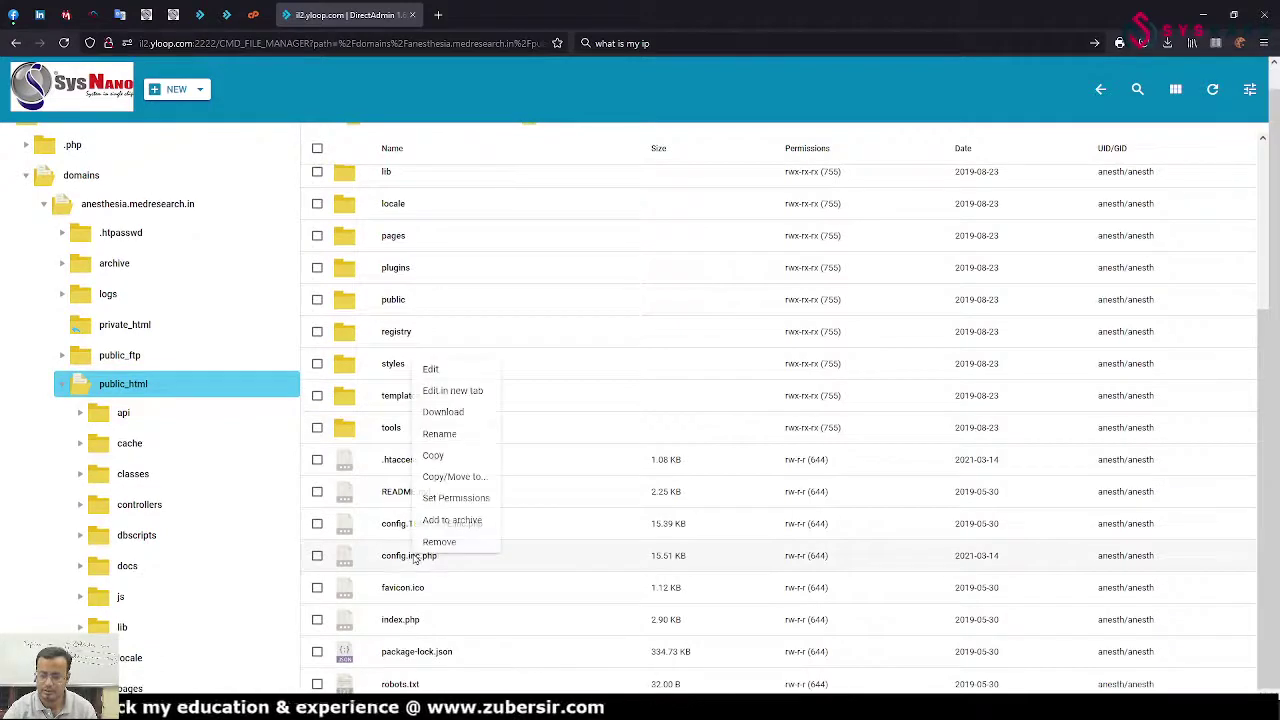
click(452, 390)
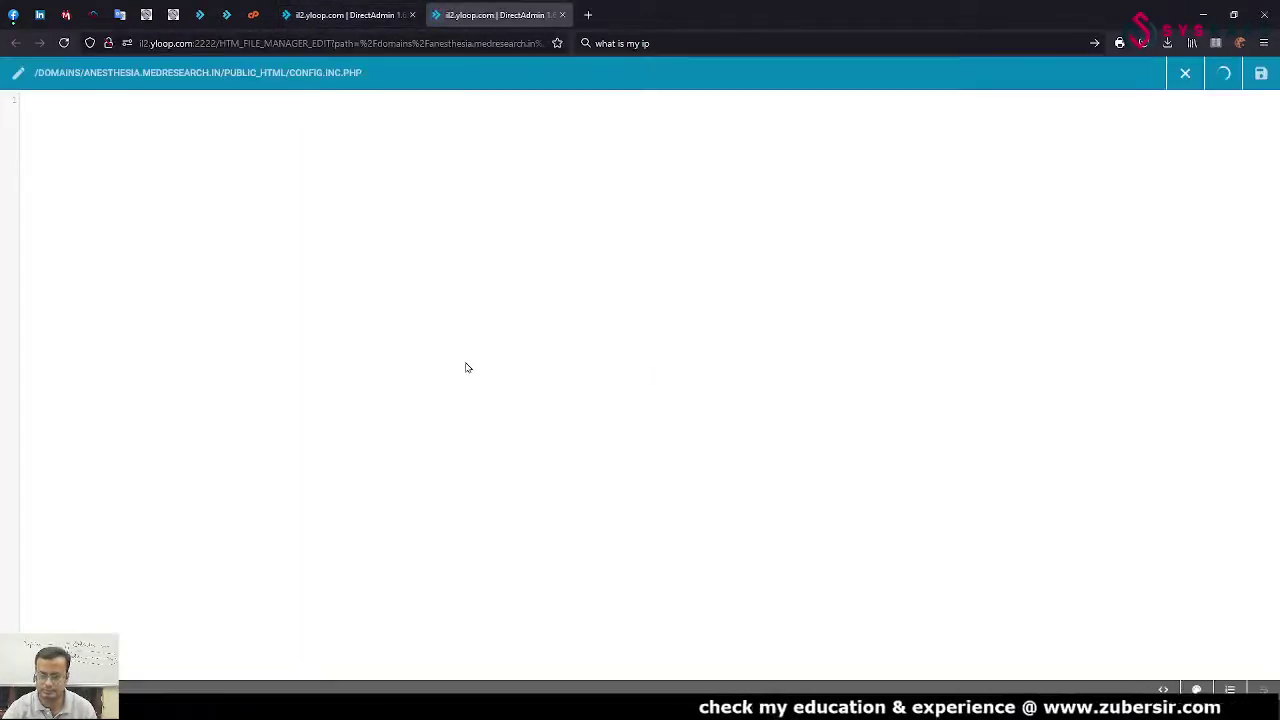
scroll(394, 340, down, 5)
scroll(370, 339, down, 10)
scroll(370, 339, down, 10)
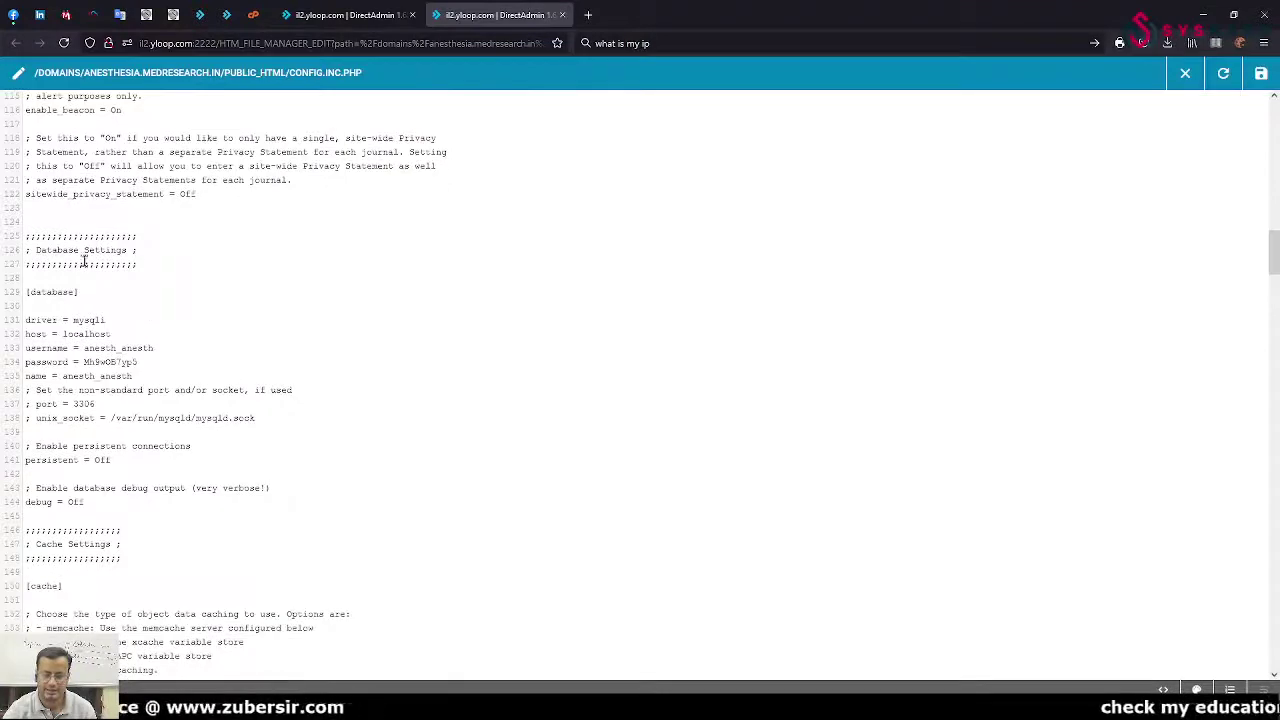
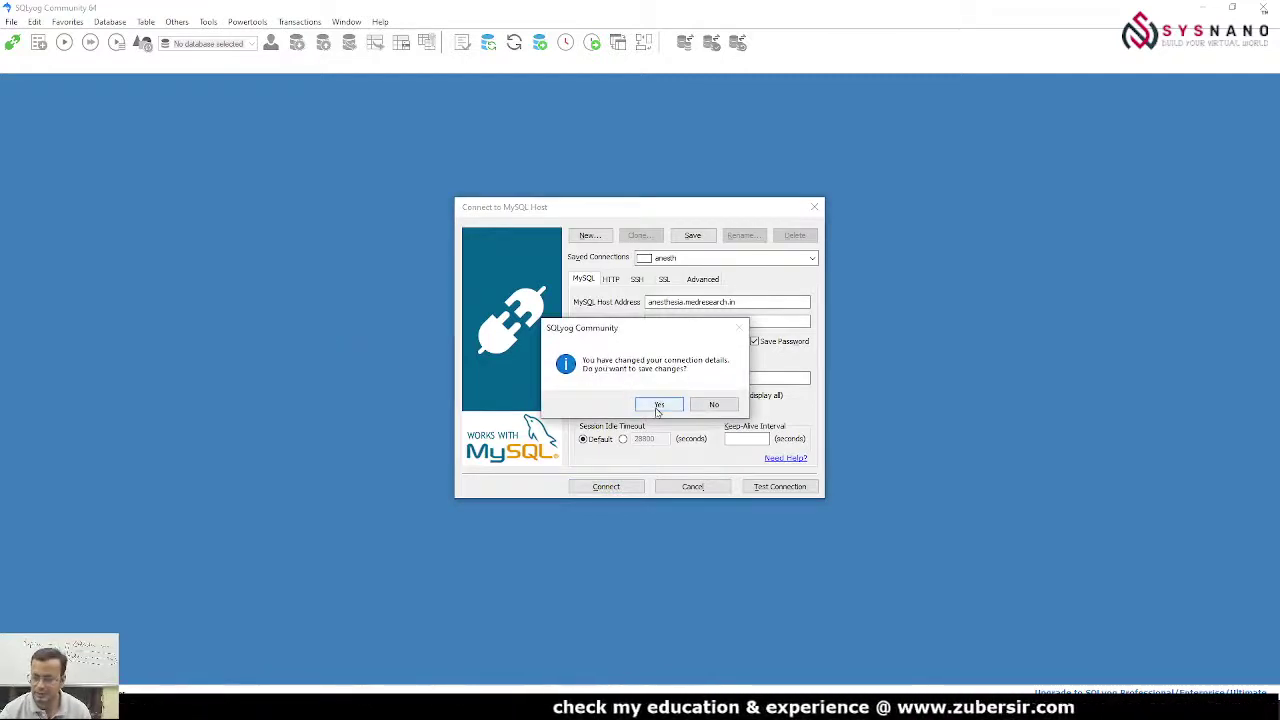
Step: Save the changed anesth connection details in SQLyog and inspect the tables of the anesth_anesth database
click(658, 405)
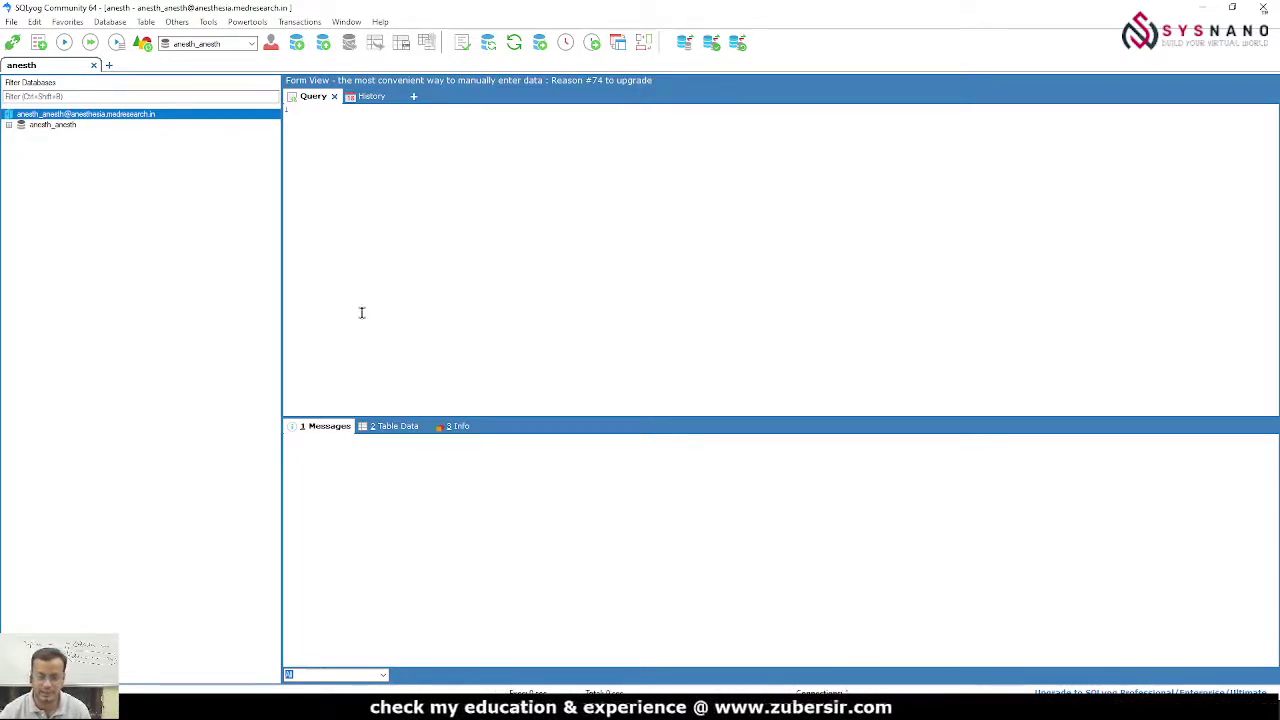
click(57, 125)
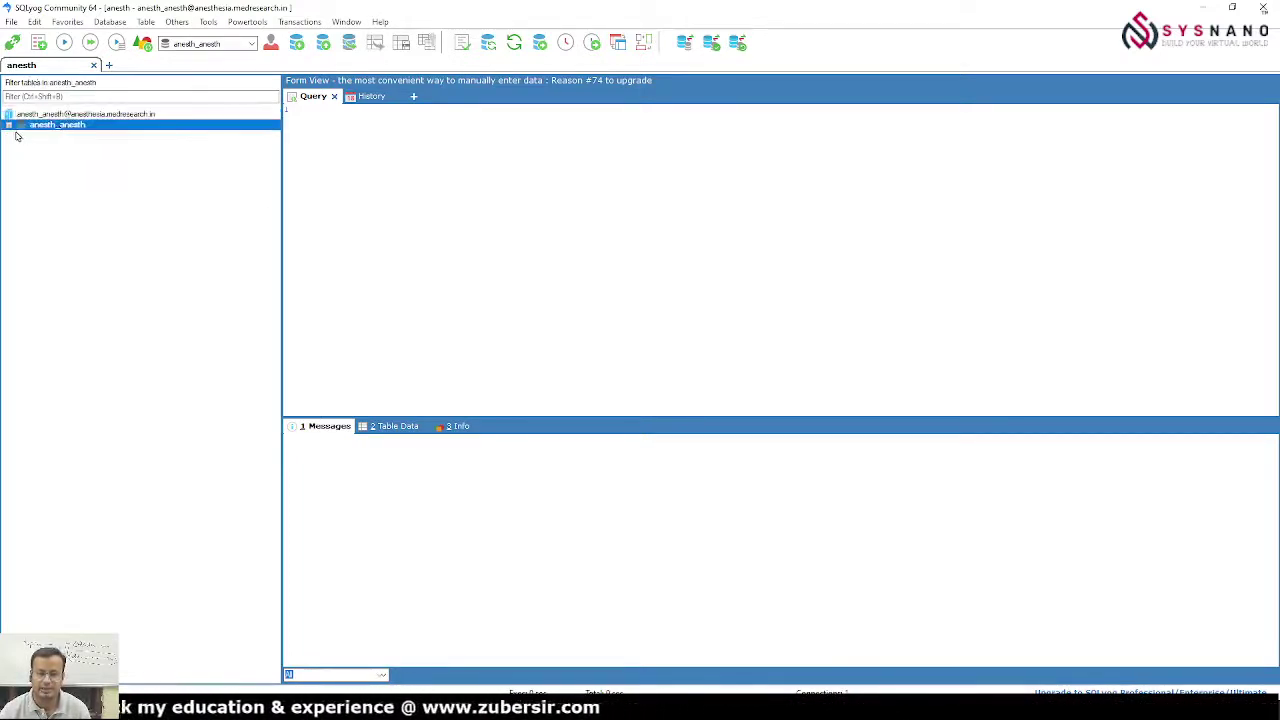
click(8, 126)
click(21, 135)
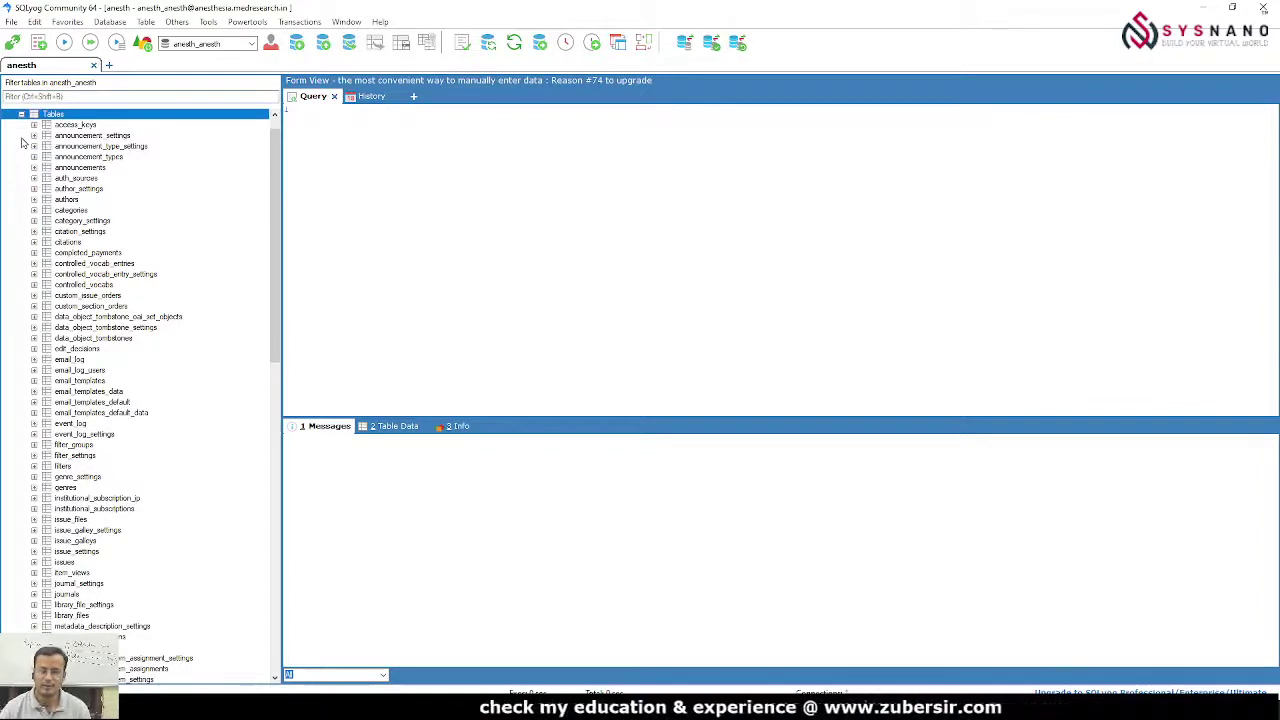
click(21, 114)
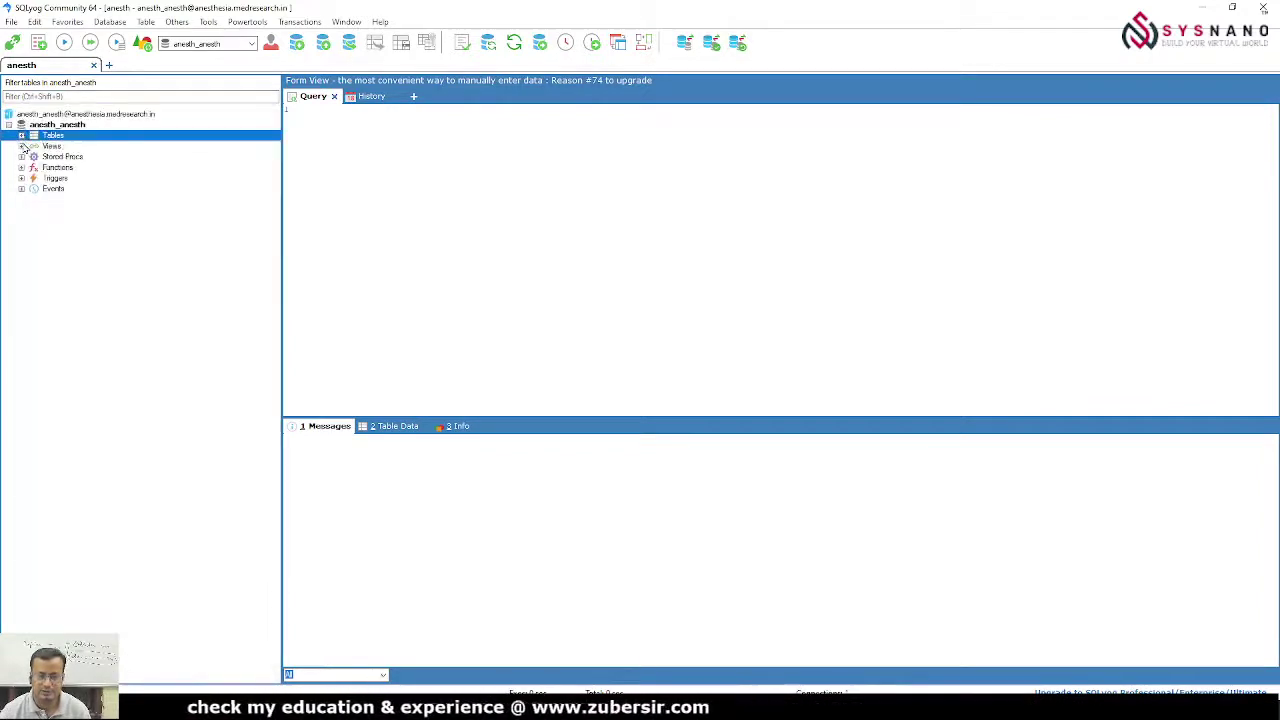
Step: Check the views, stored procedures, functions, triggers and events of the anesth_anesth database
click(20, 145)
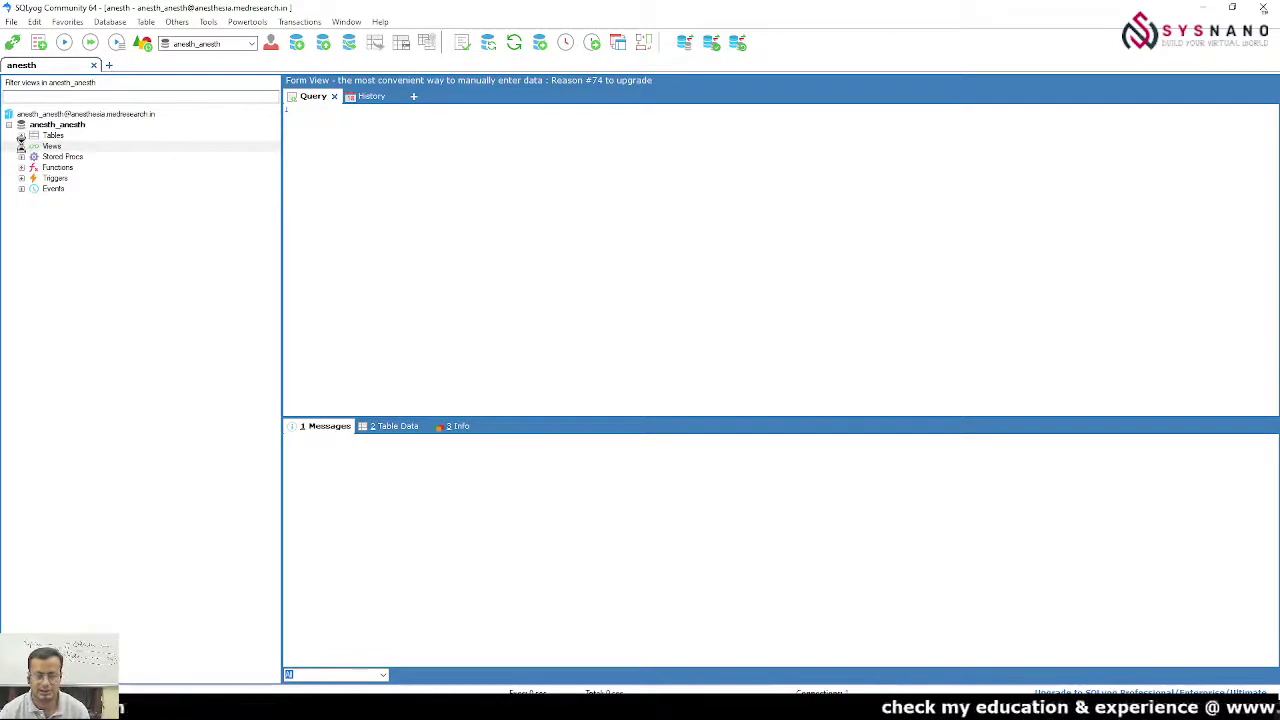
click(20, 156)
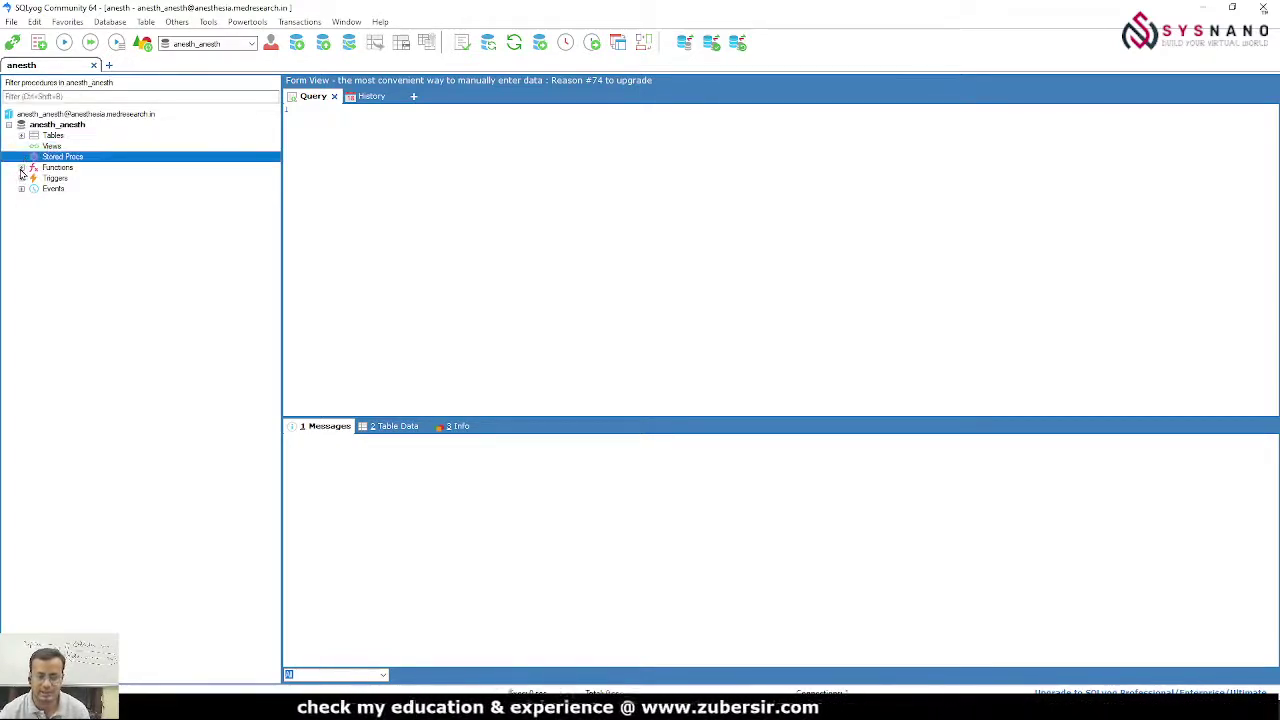
click(21, 171)
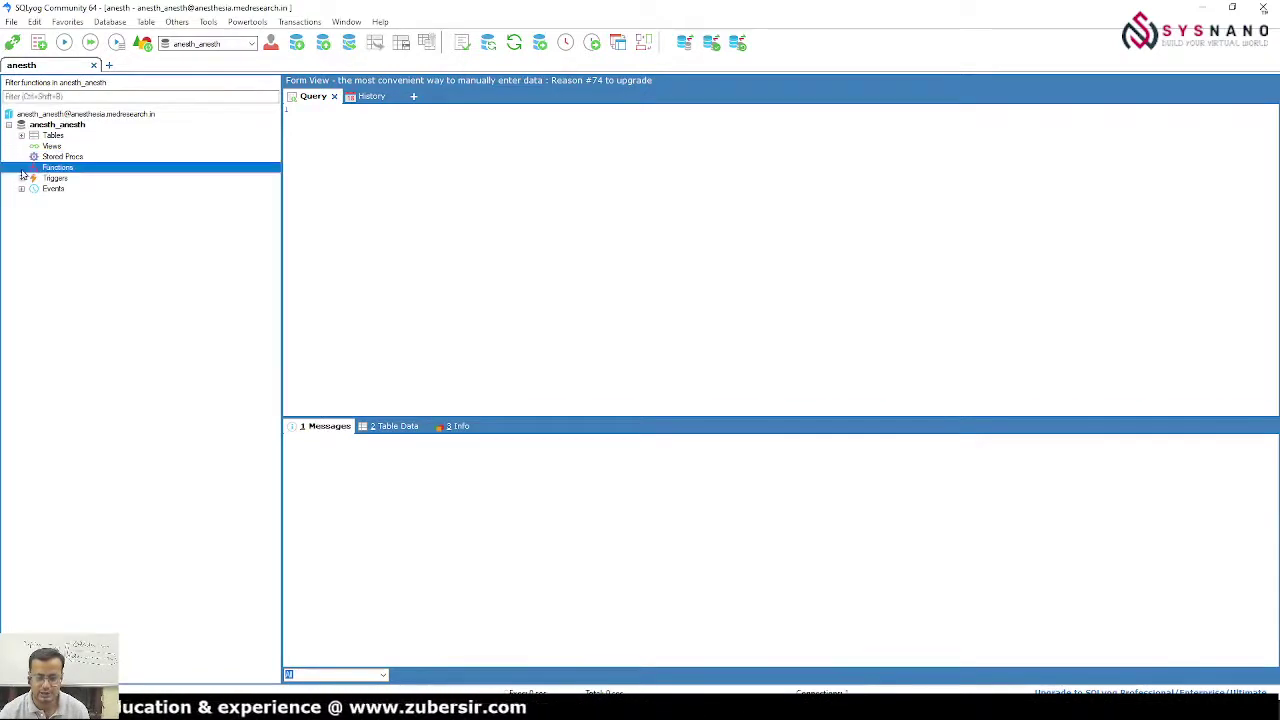
click(21, 178)
click(24, 189)
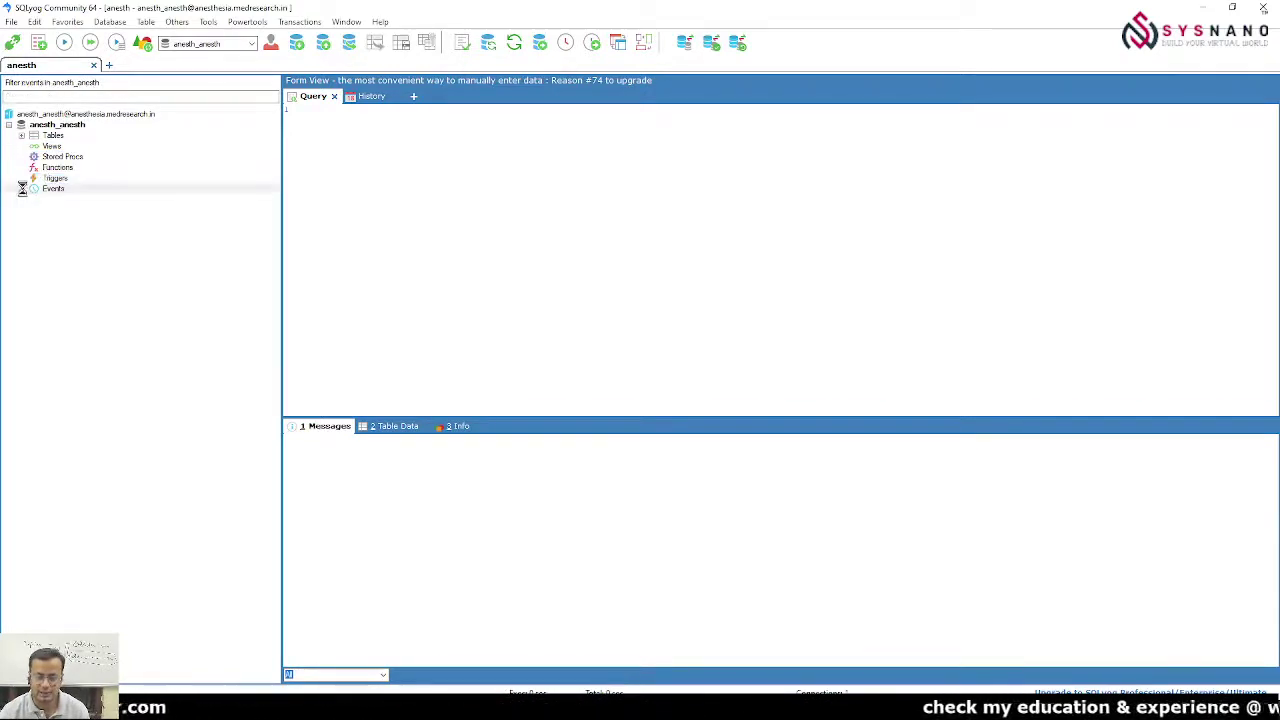
click(48, 137)
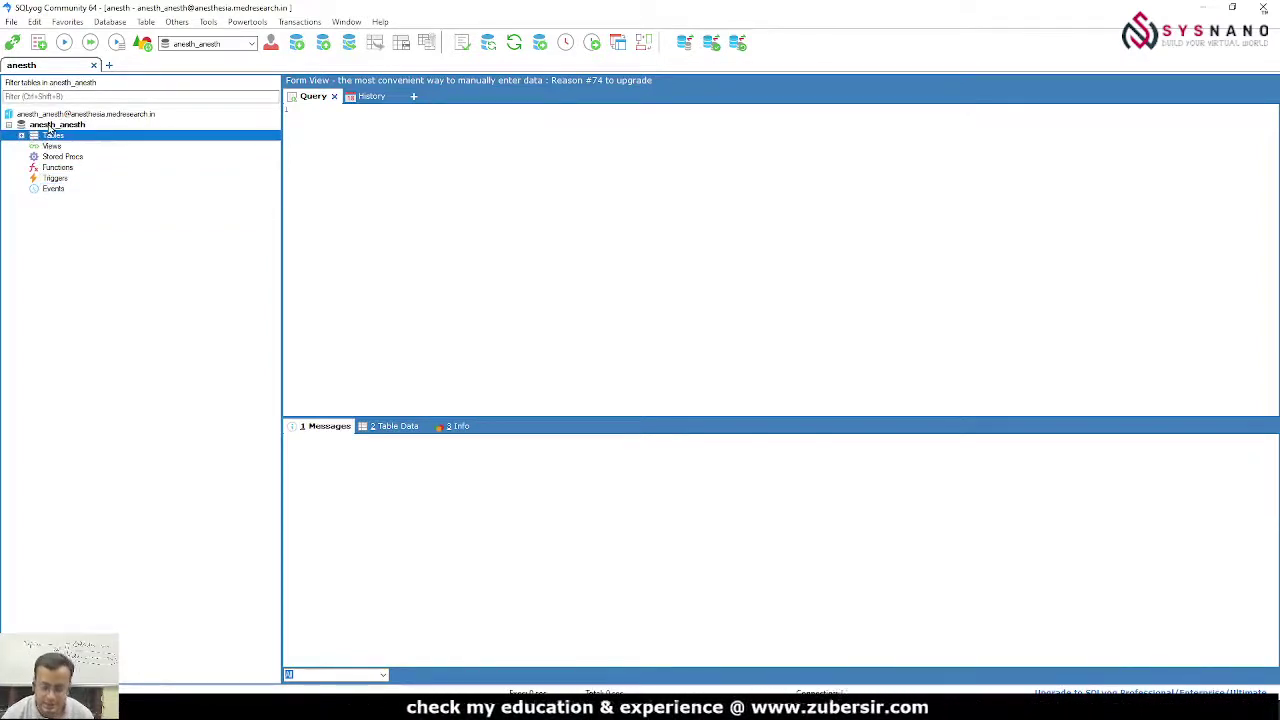
right_click(49, 127)
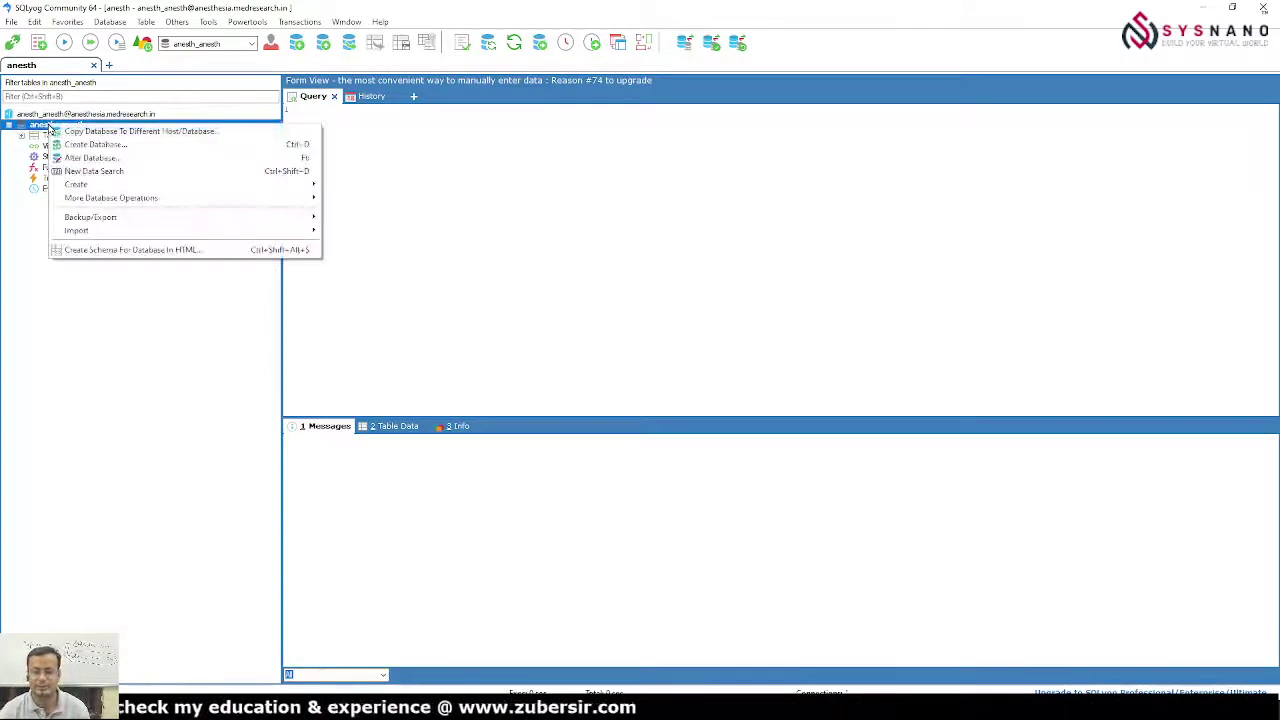
mouse_move(106, 217)
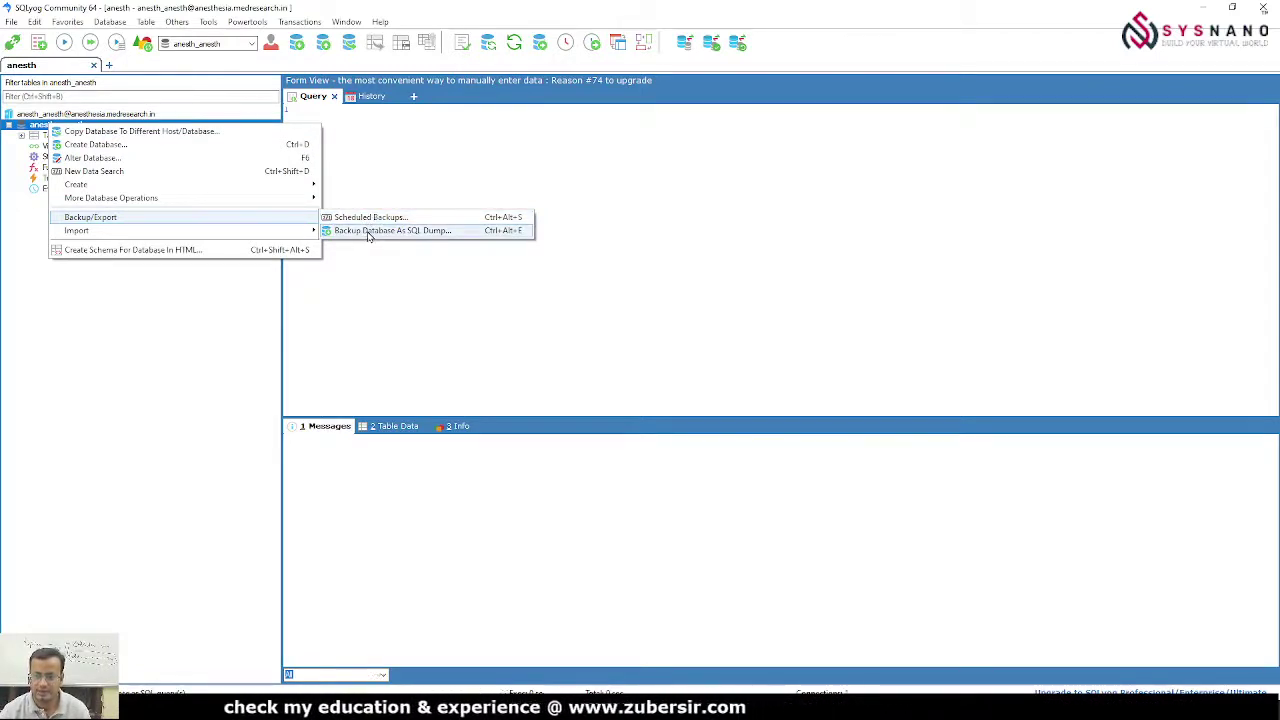
click(96, 326)
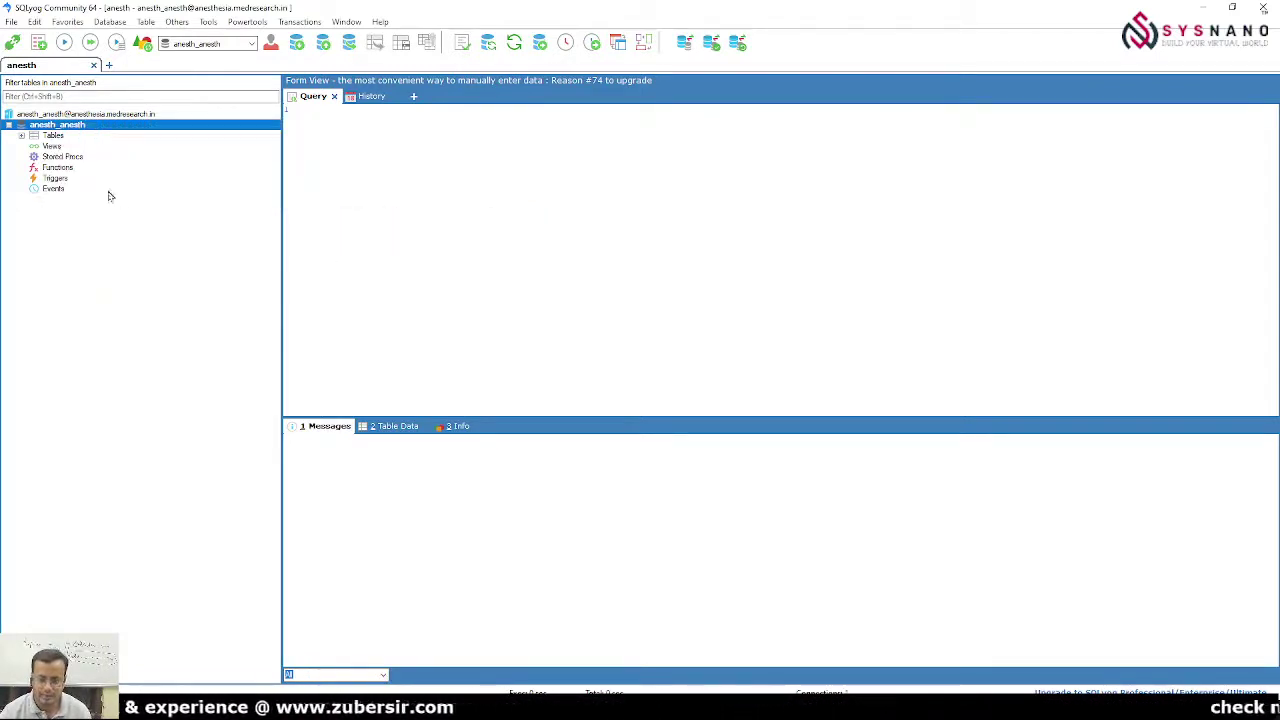
Step: Back up the anesth_anesth database as an SQL dump with structure and data to anesth.sql in OneDrive Documents, replacing the existing file
right_click(47, 130)
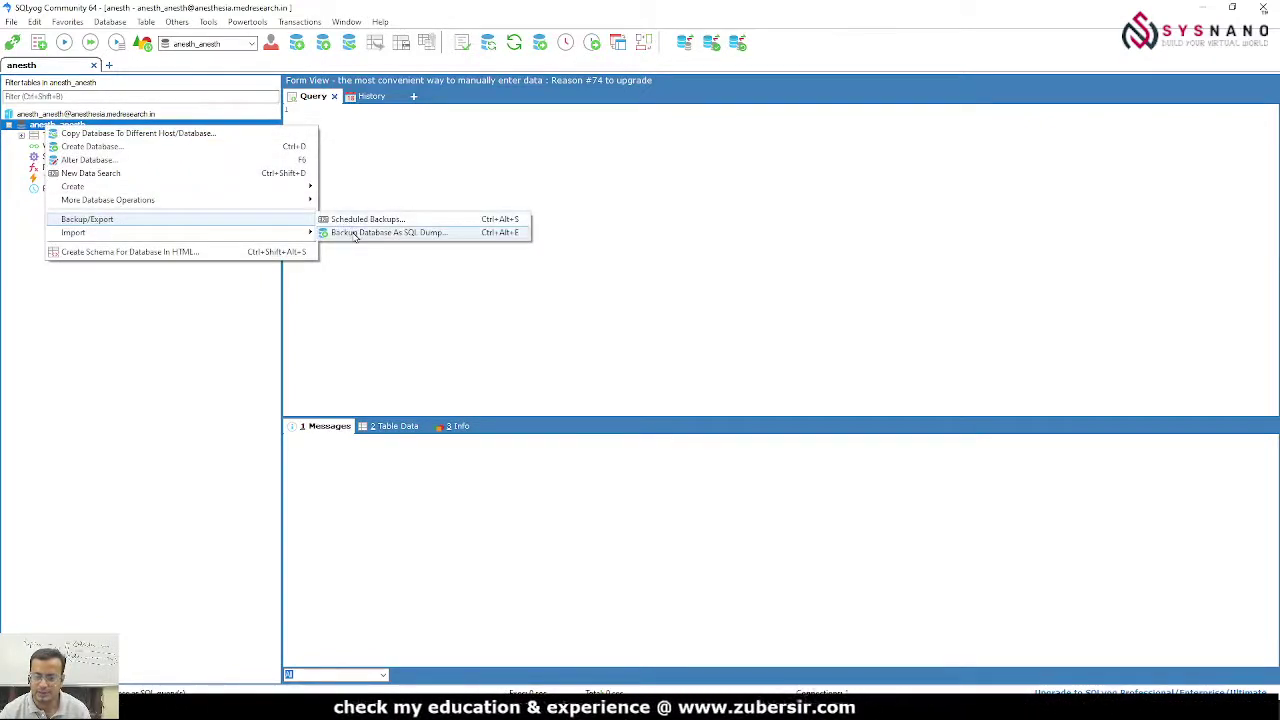
click(354, 234)
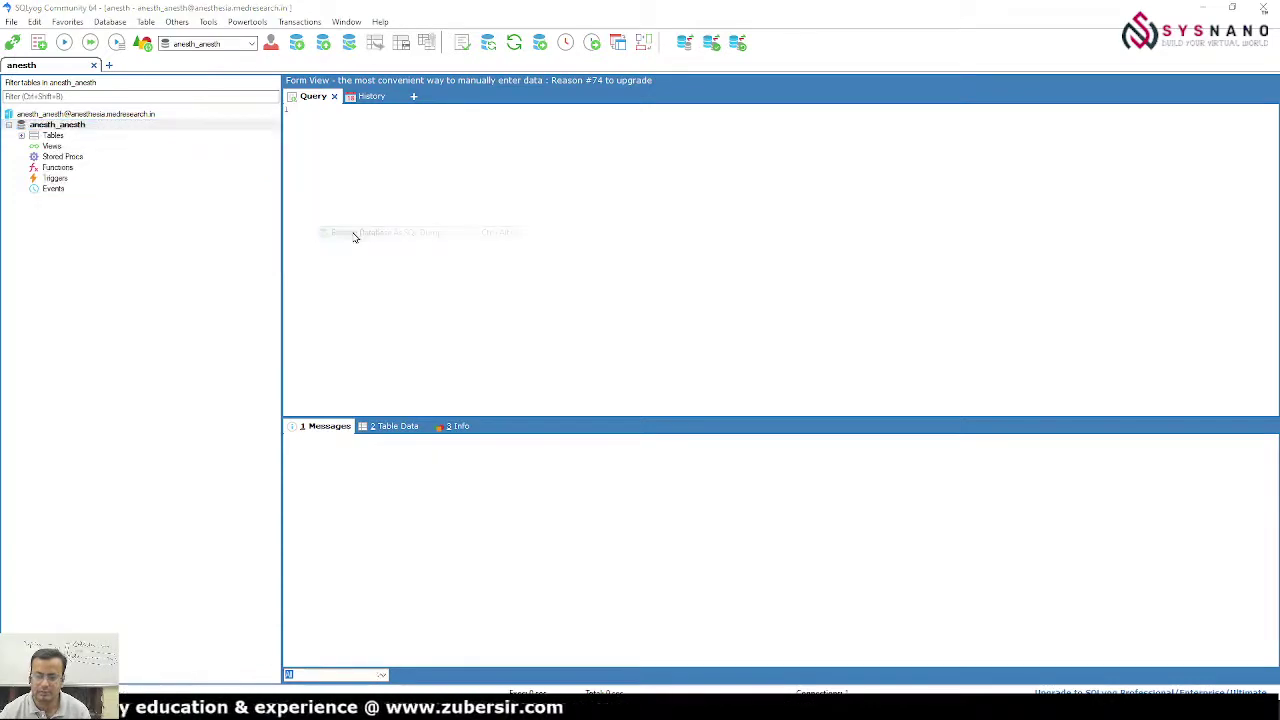
drag(757, 109, 640, 140)
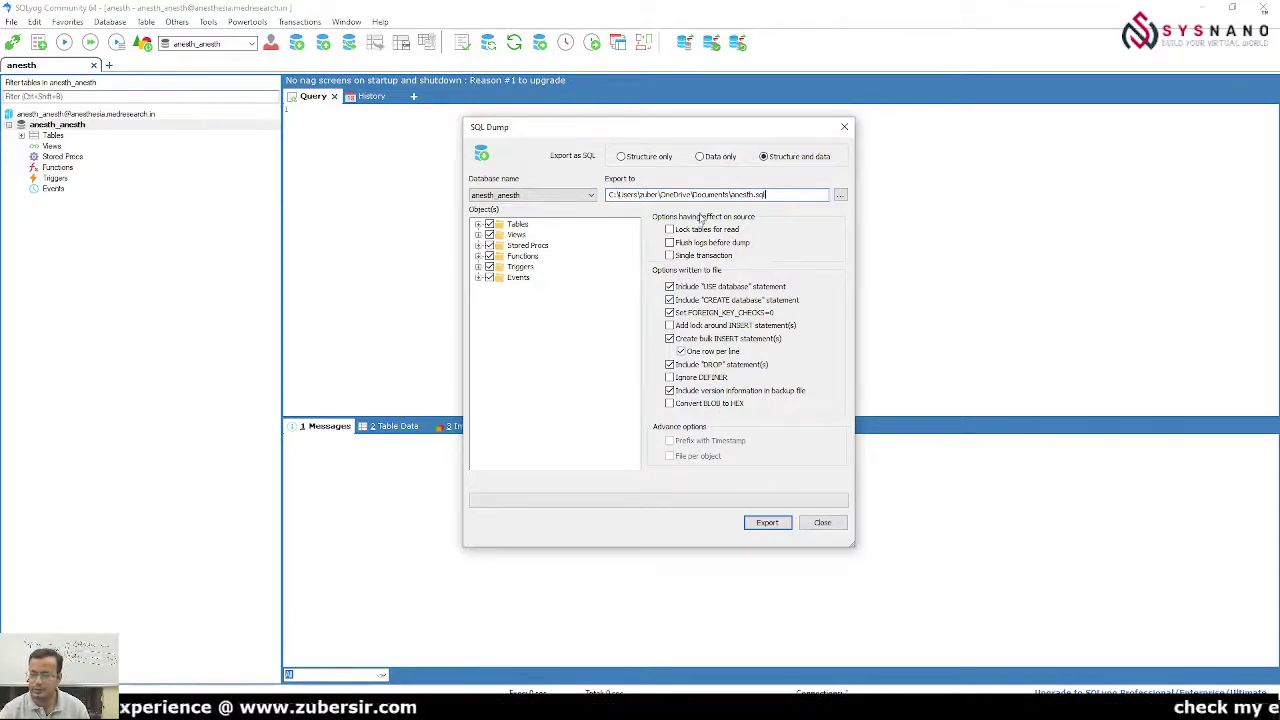
click(767, 523)
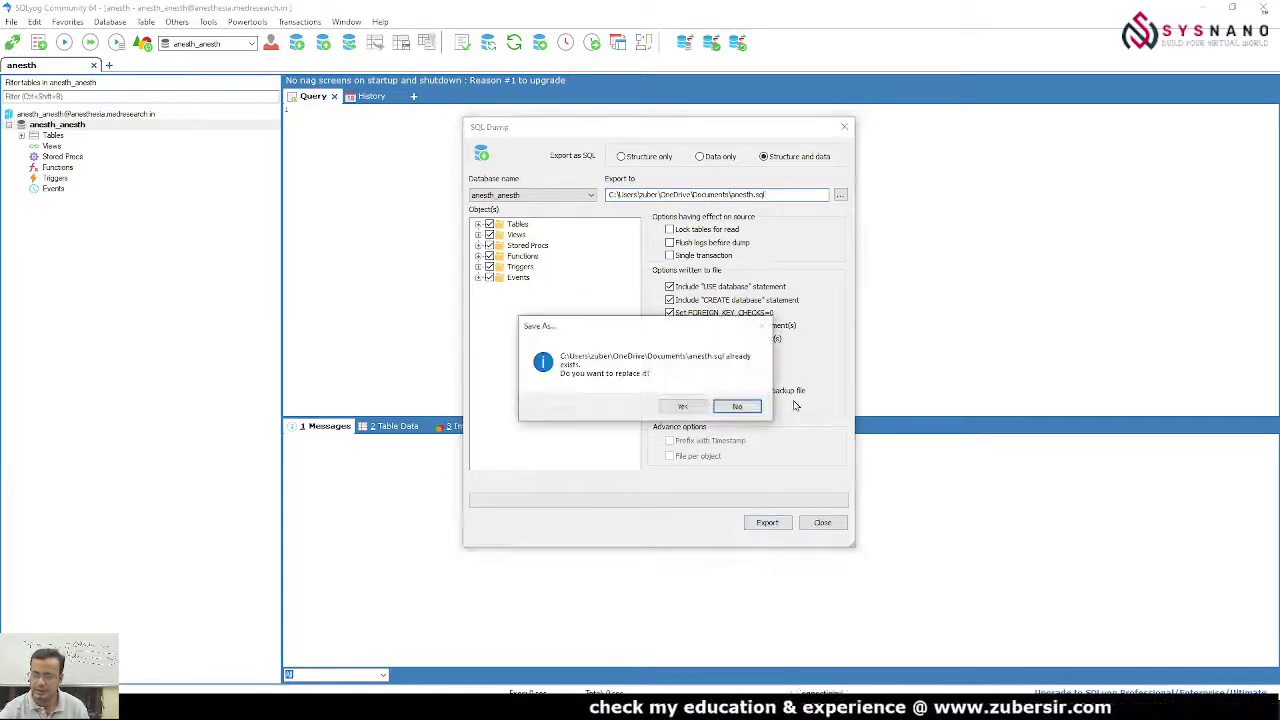
click(681, 405)
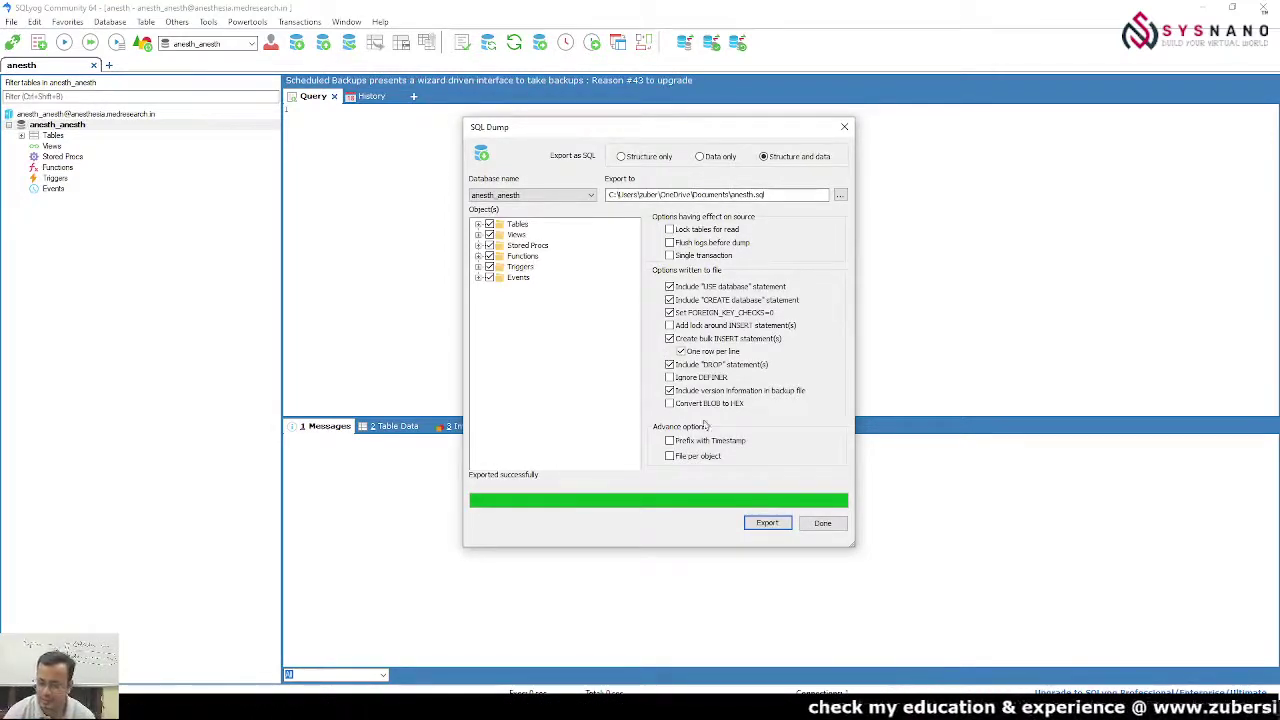
click(820, 523)
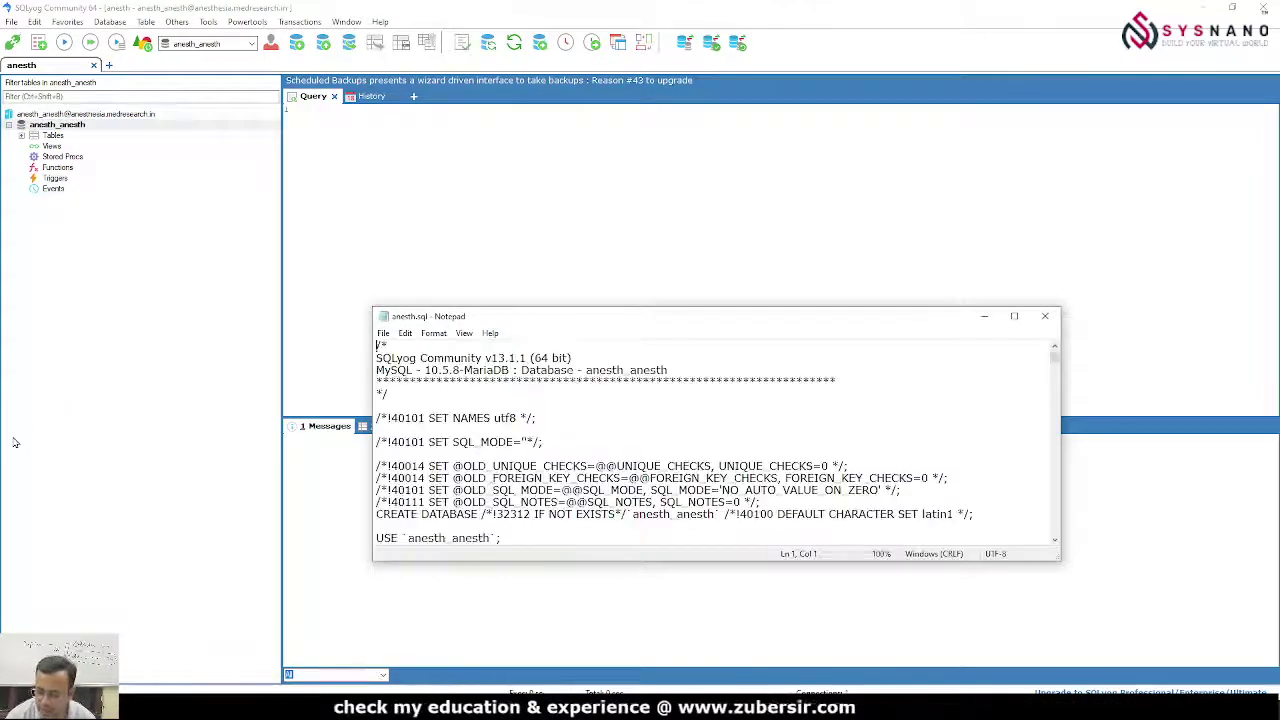
Step: Examine the SQL statements in the exported anesth.sql in a maximized Notepad window, and close the file
click(1014, 316)
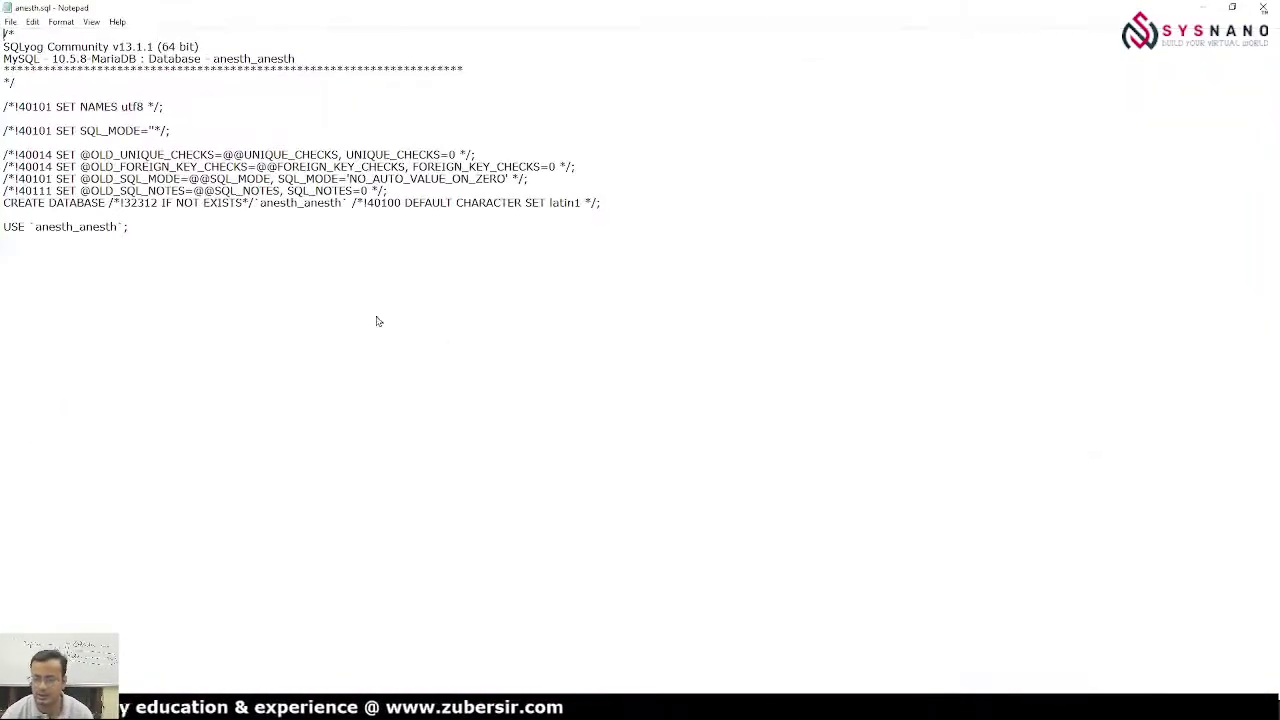
scroll(320, 283, down, 20)
scroll(314, 284, down, 7)
scroll(311, 286, up, 20)
scroll(114, 287, down, 20)
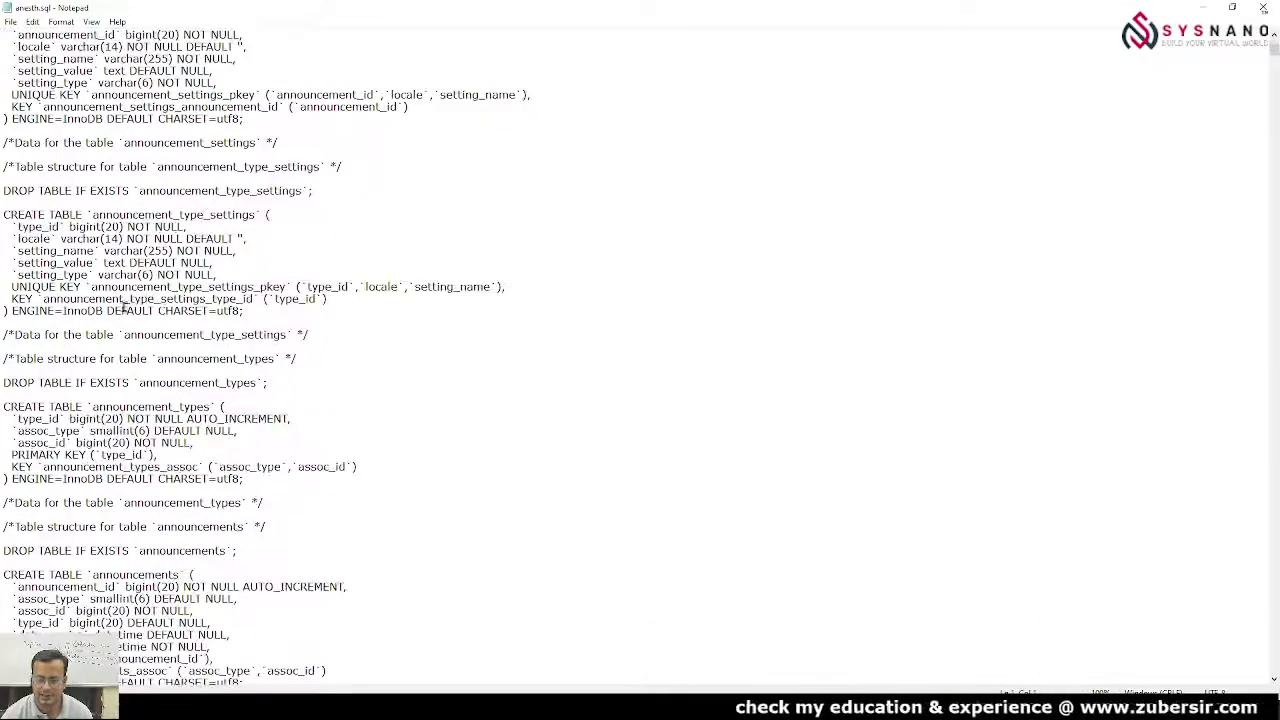
scroll(238, 314, down, 20)
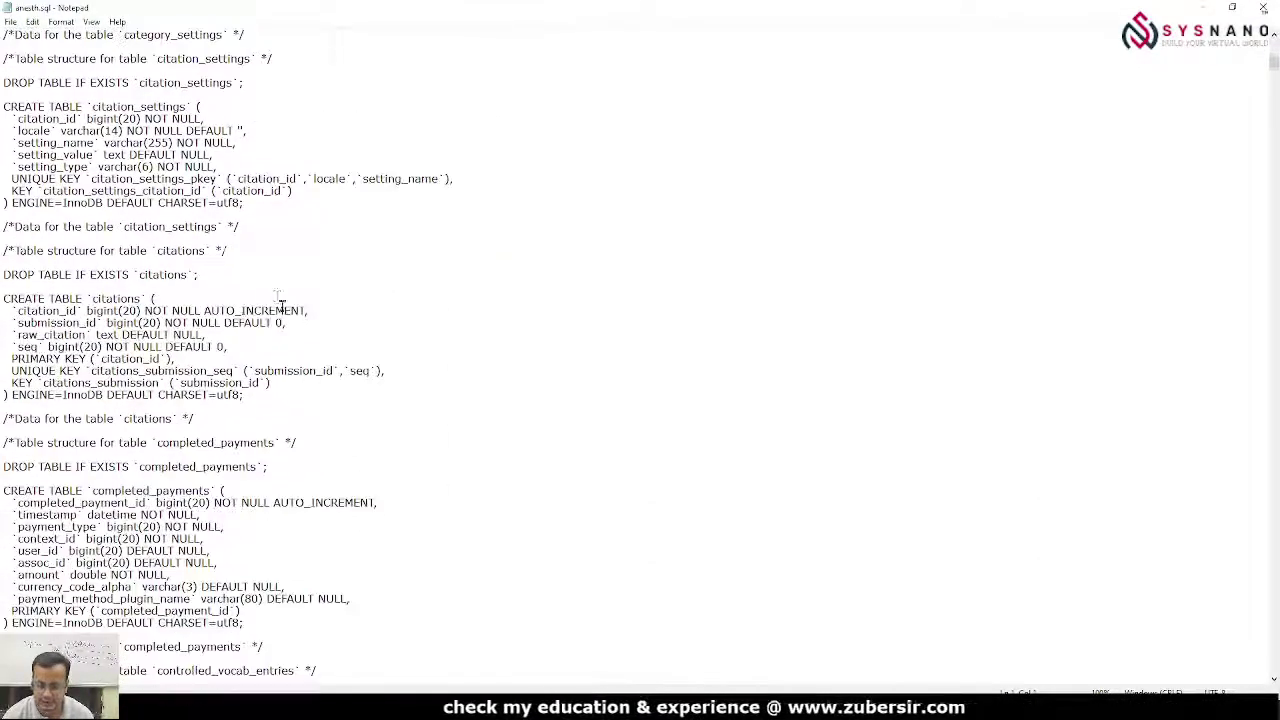
click(1273, 10)
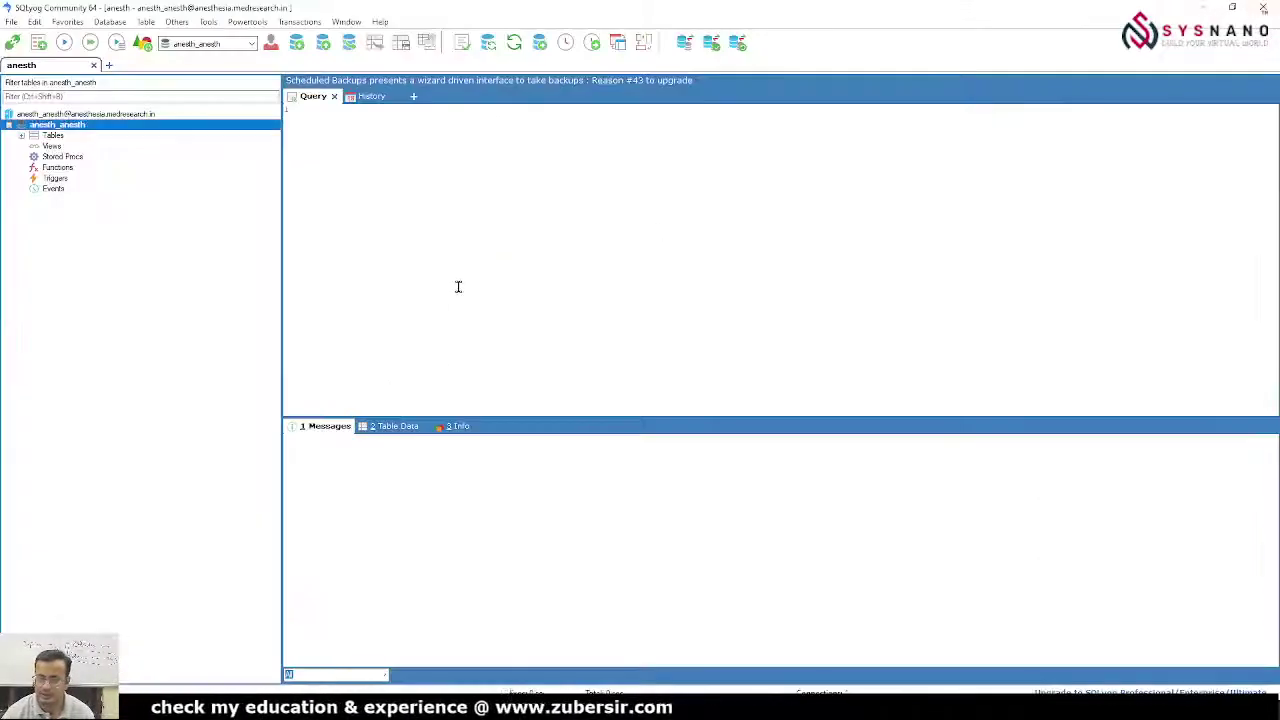
Step: Narrow SQLyog's object browser, exit SQLyog, and close the config.inc.php editor in the browser
drag(280, 288, 180, 297)
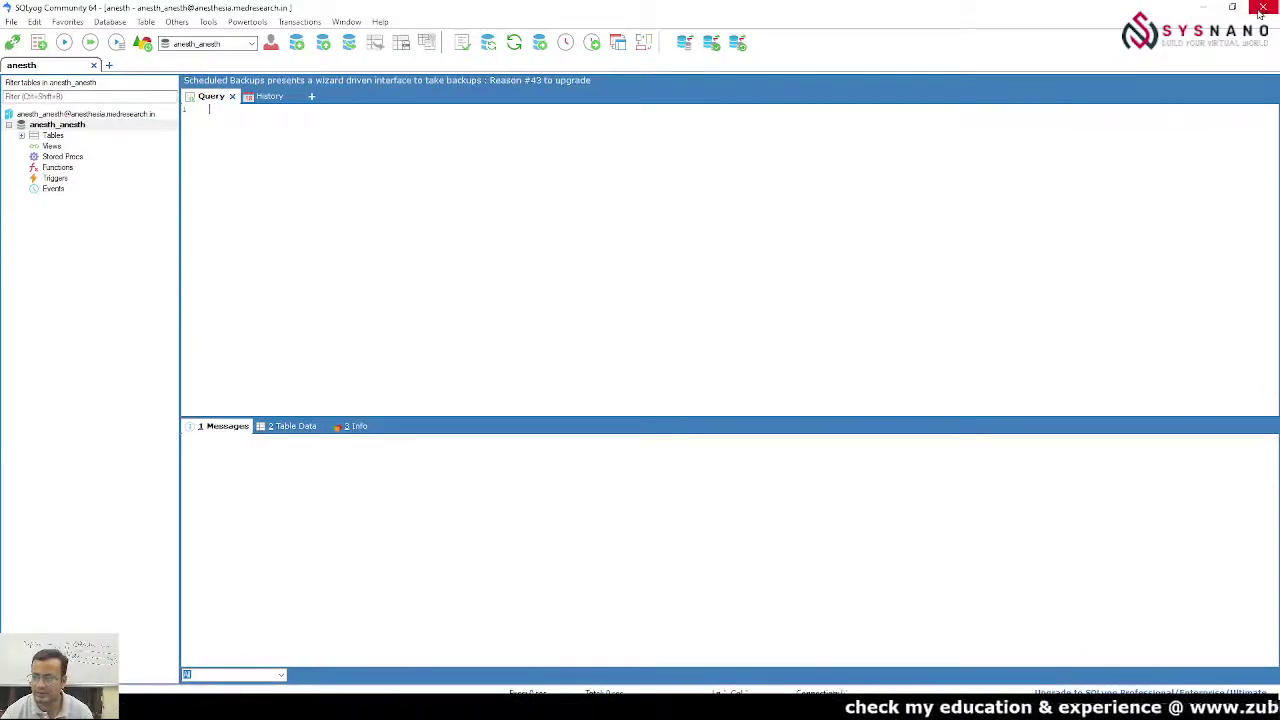
click(1262, 9)
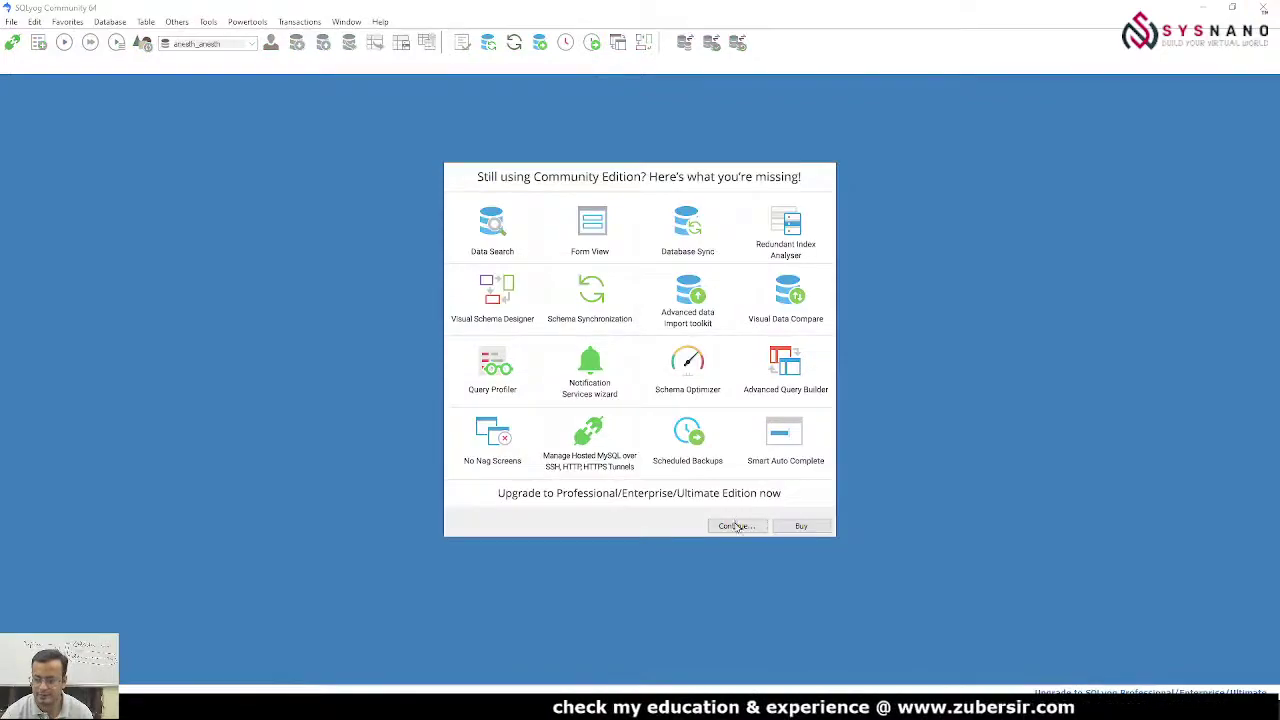
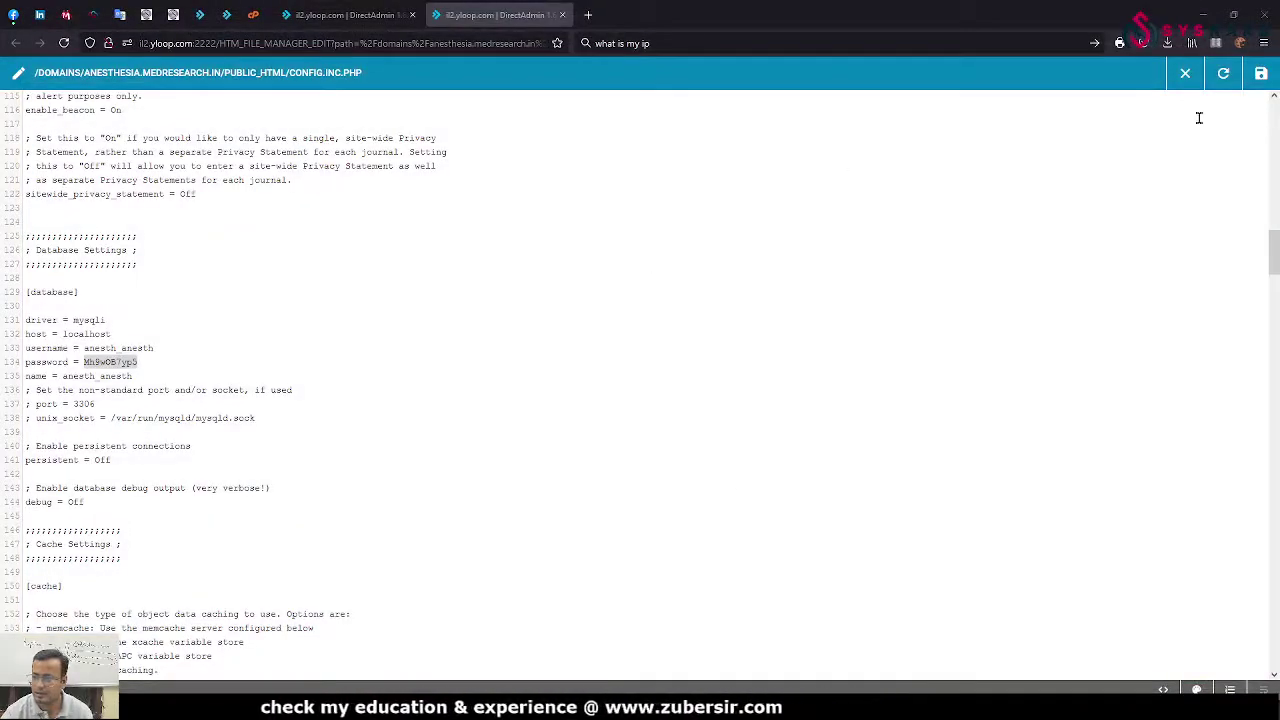
click(562, 15)
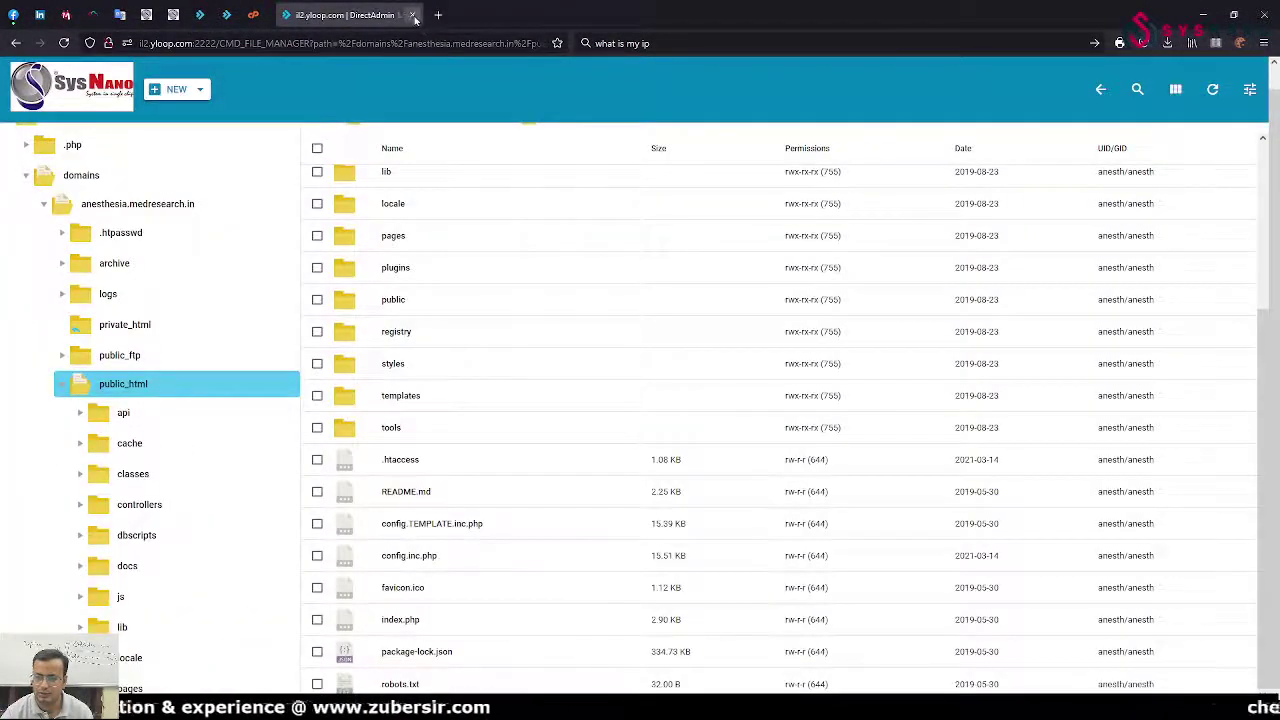
Step: Close the DirectAdmin file manager and remove access host 122.168.163.48 from cPanel's Remote MySQL list
click(412, 15)
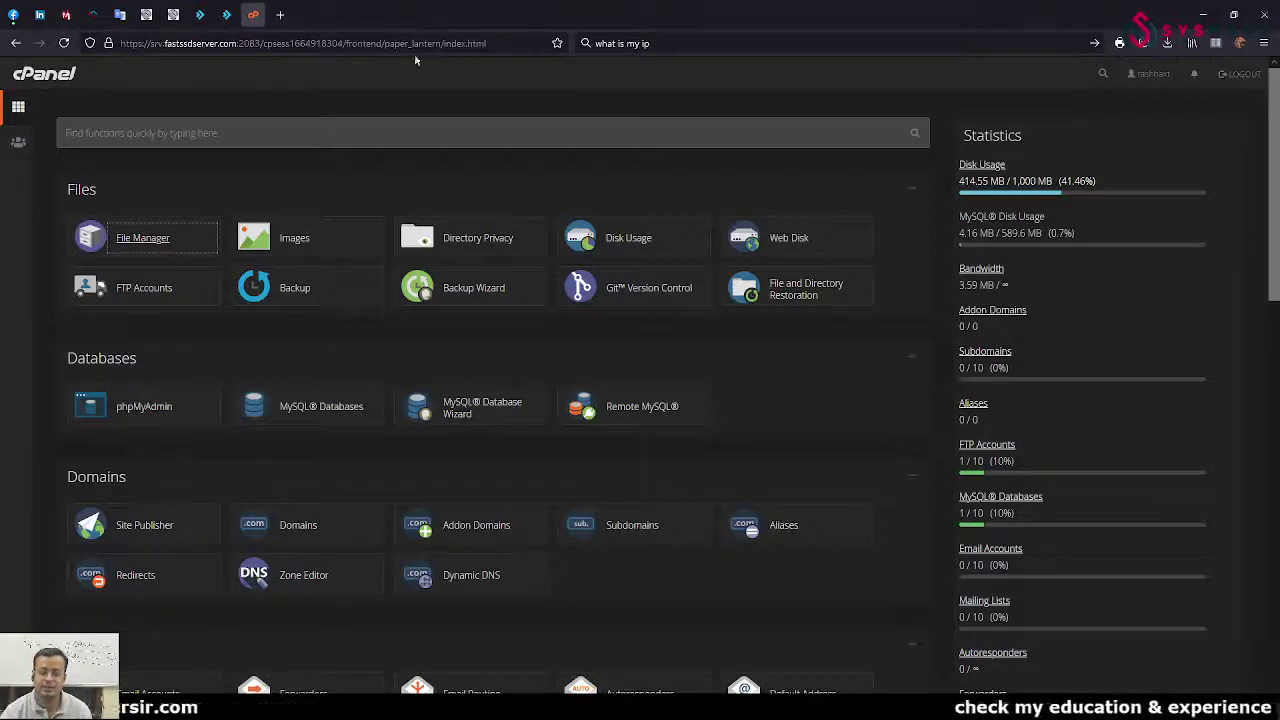
right_click(645, 410)
click(685, 418)
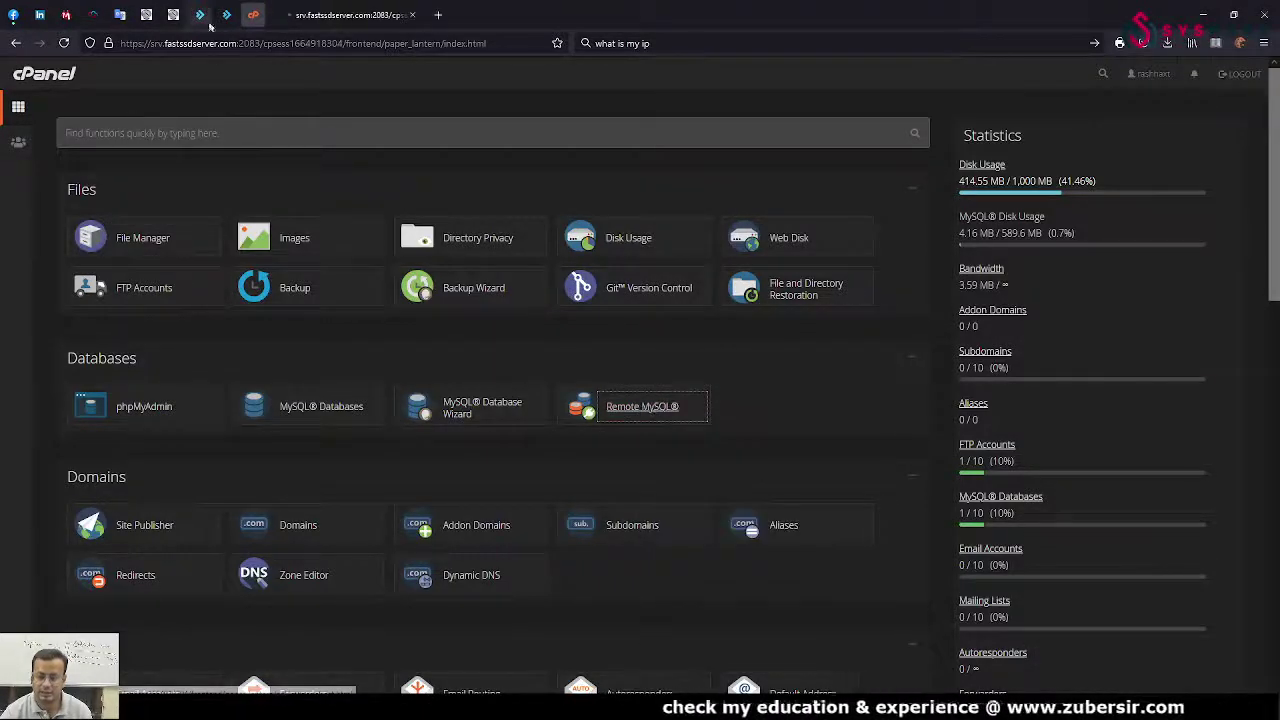
click(340, 15)
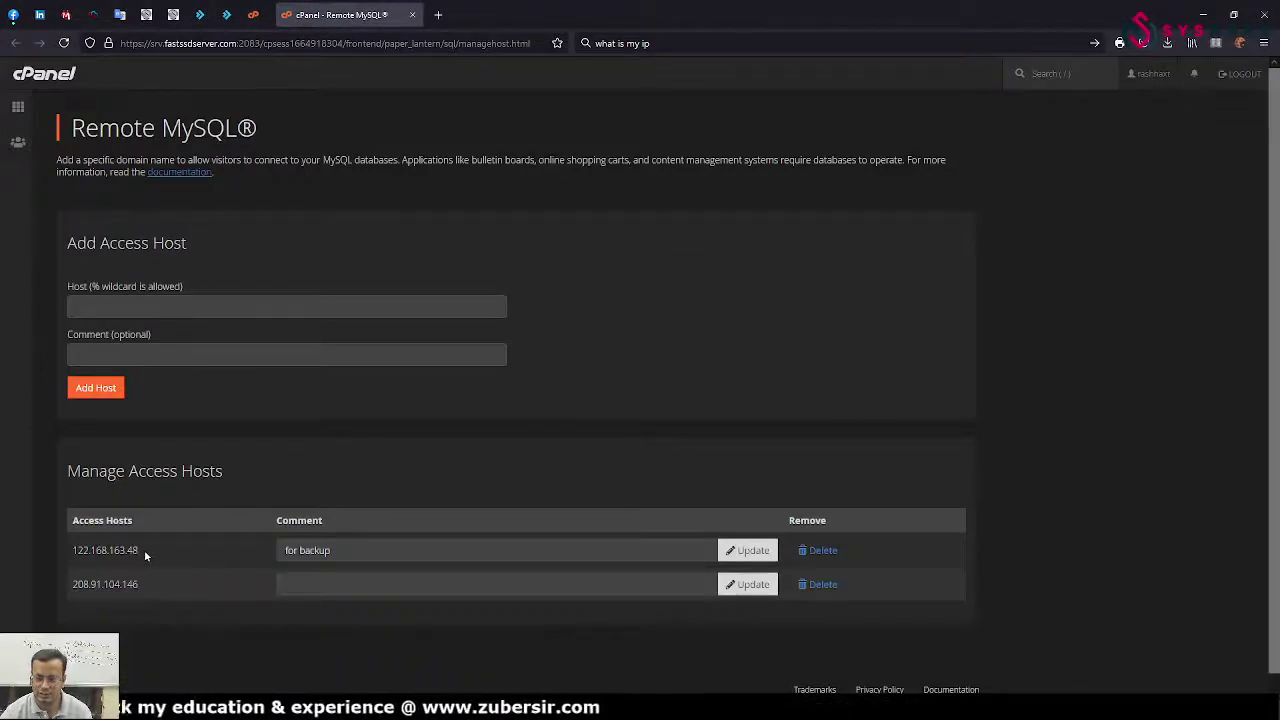
click(822, 552)
click(112, 307)
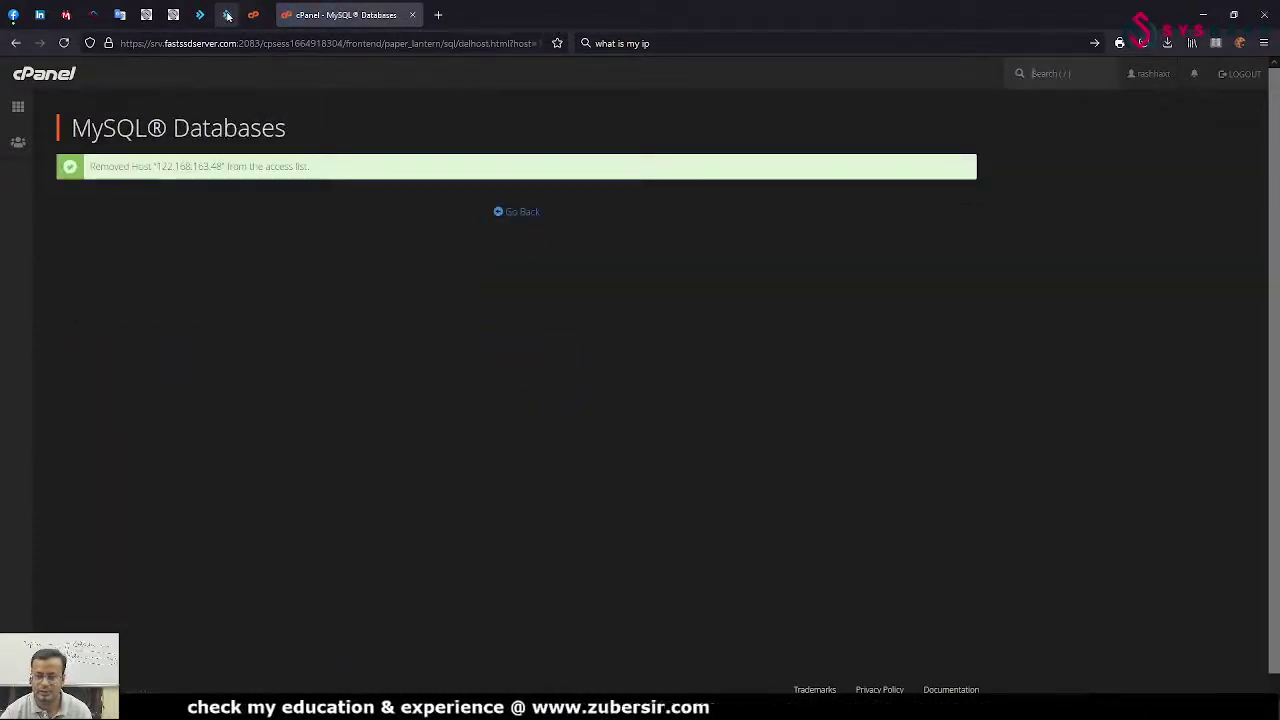
click(227, 15)
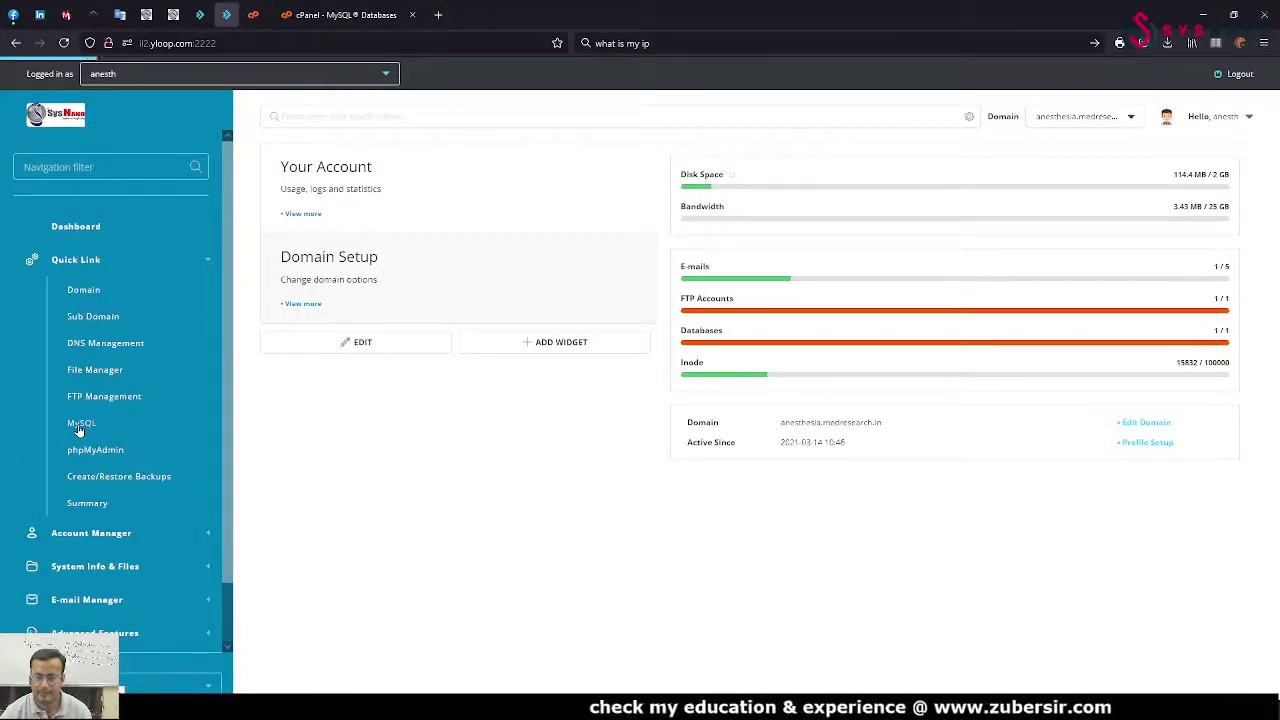
click(412, 15)
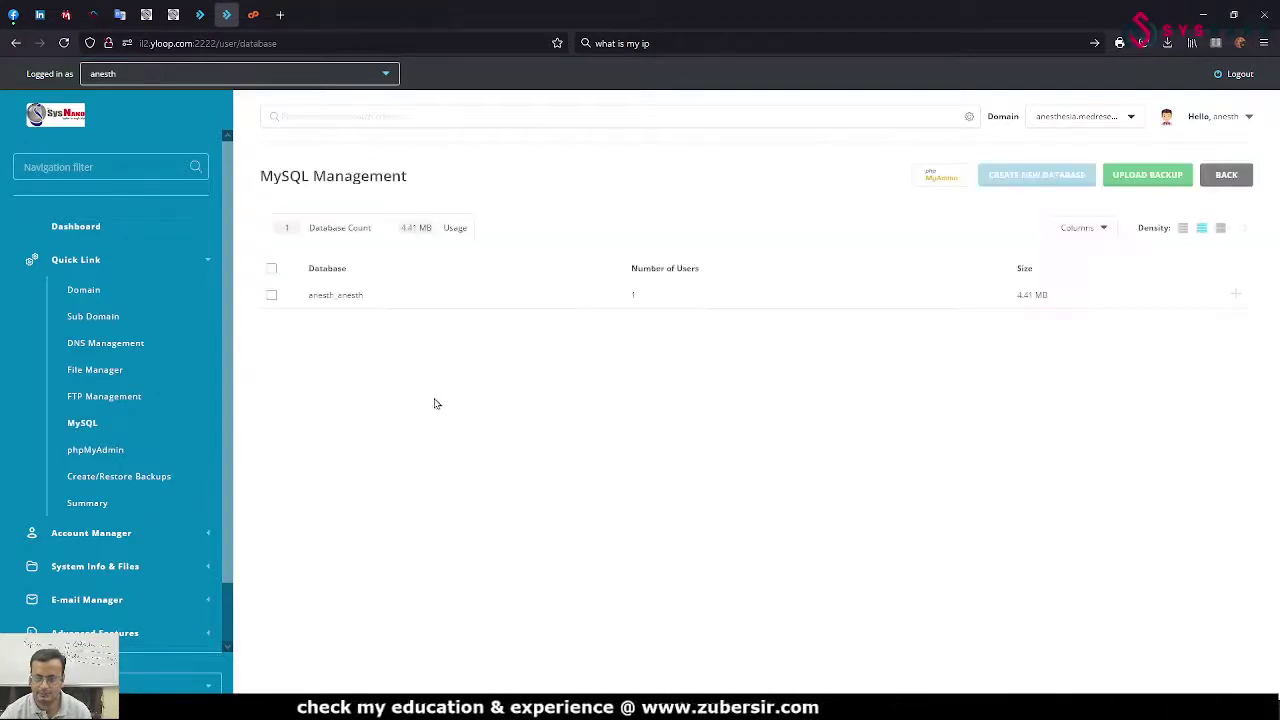
click(340, 297)
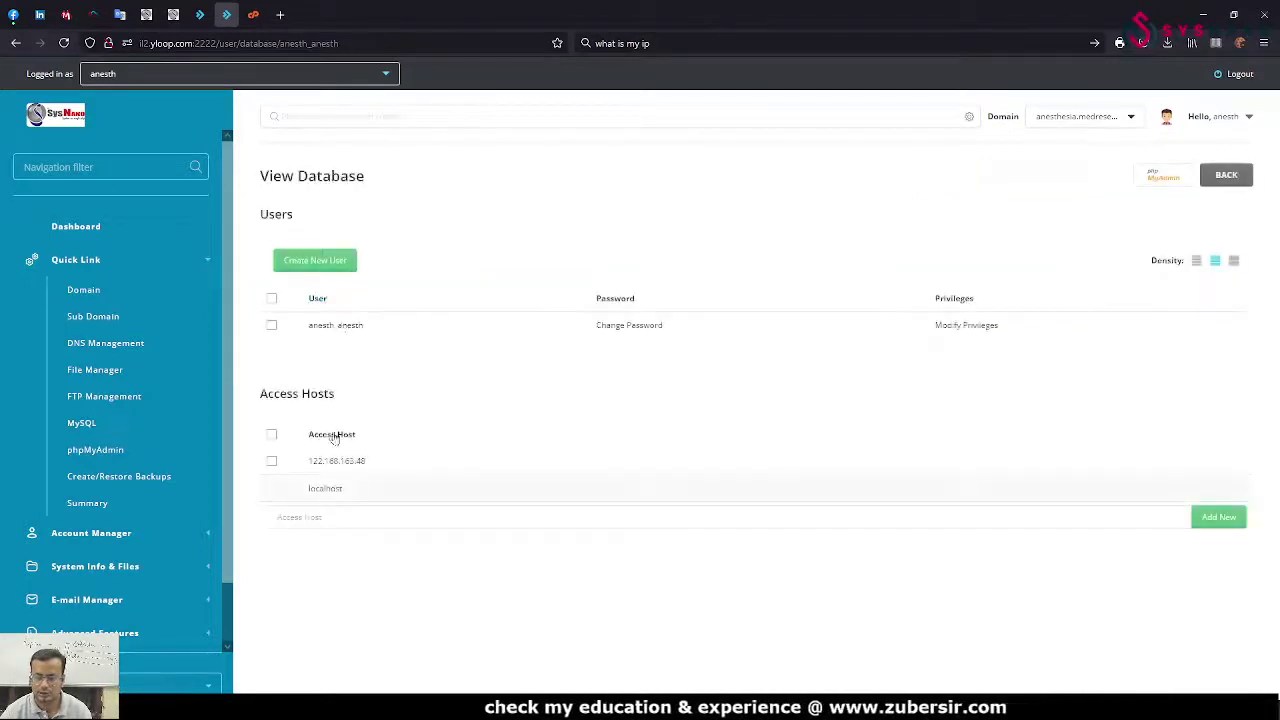
click(271, 462)
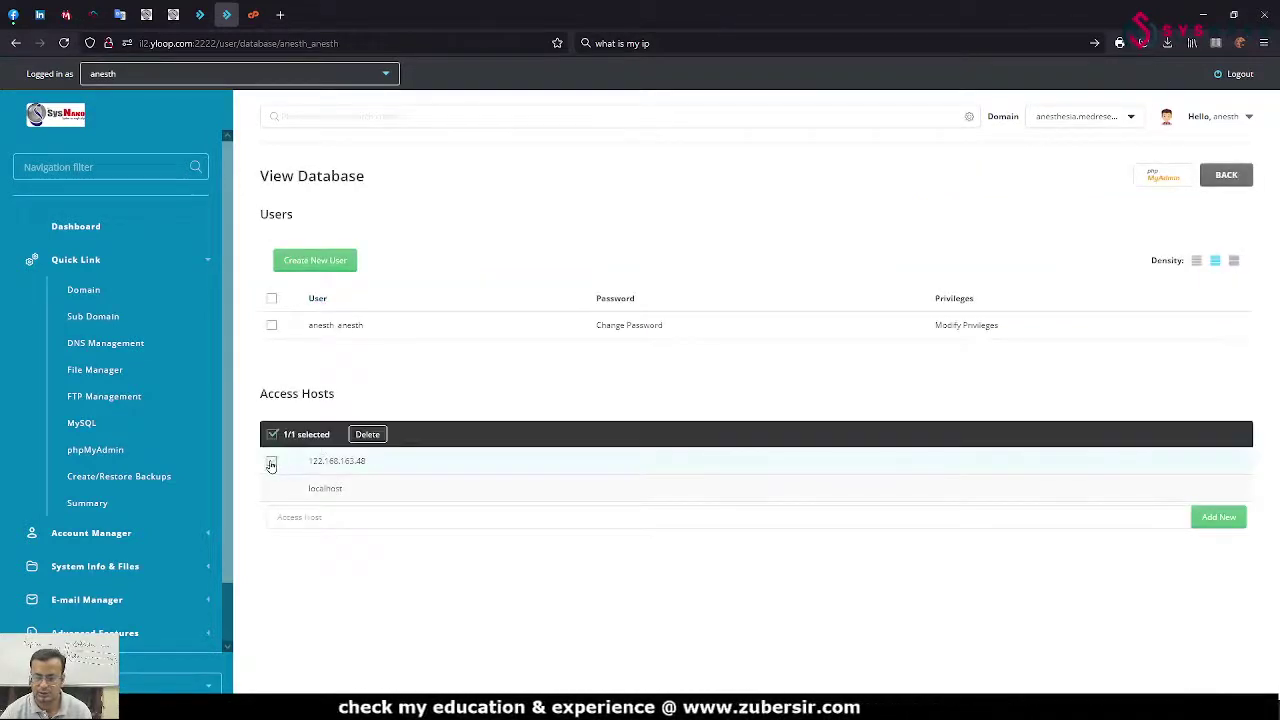
click(367, 434)
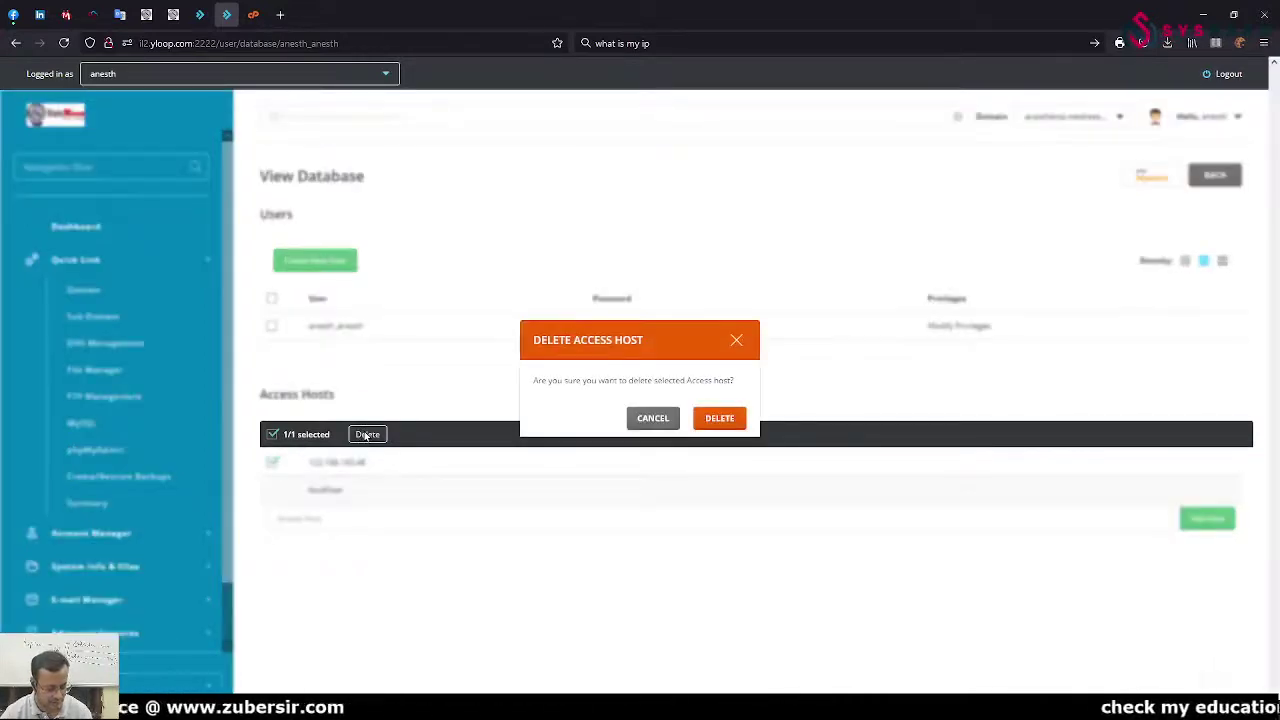
click(719, 418)
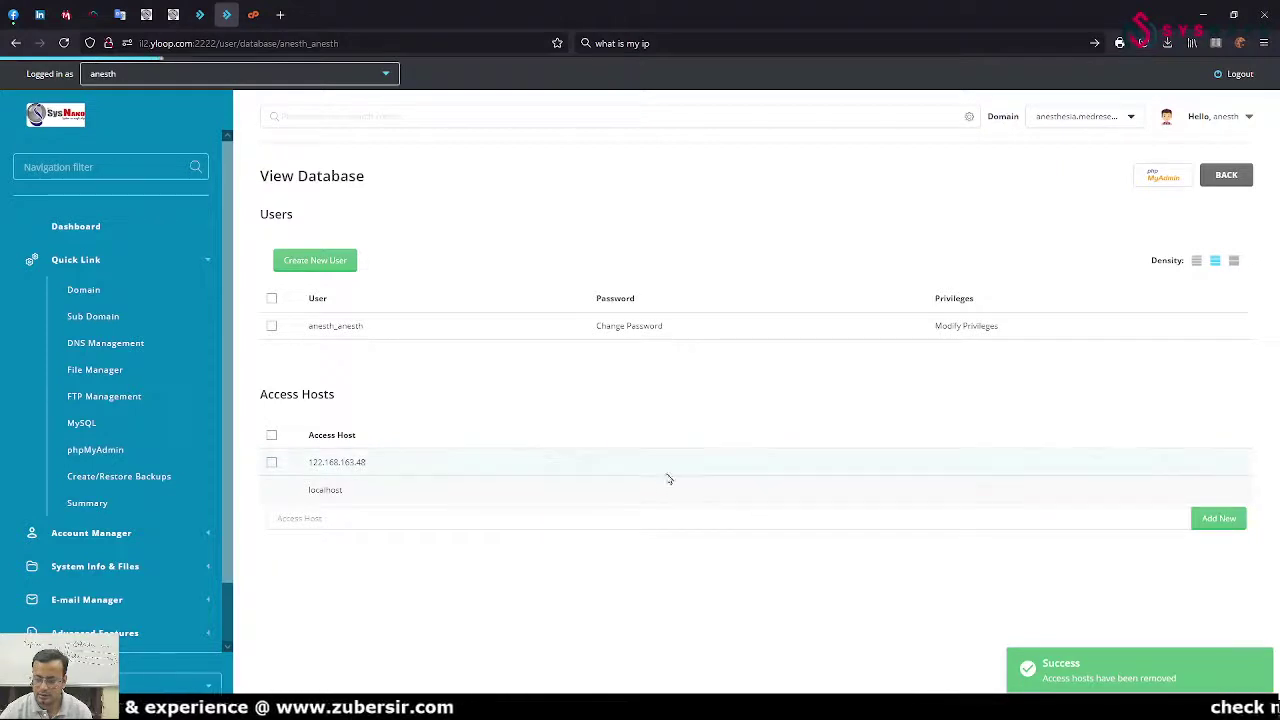
click(88, 426)
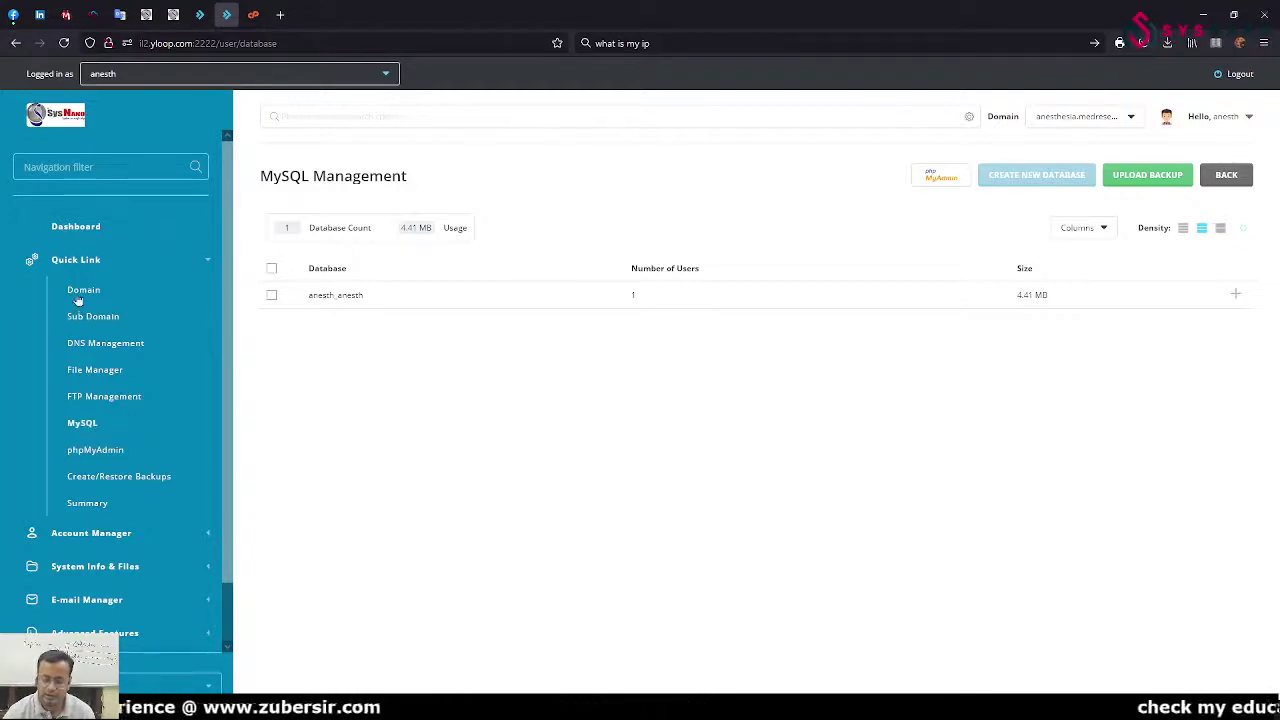
click(74, 263)
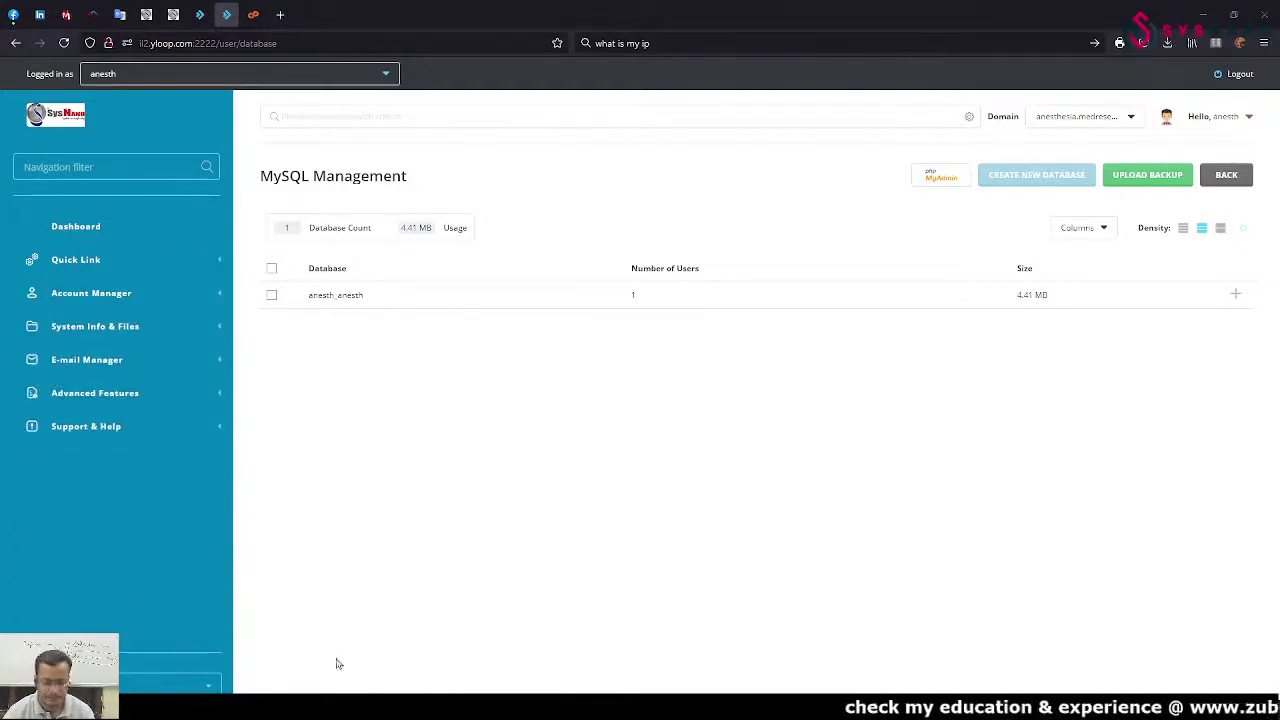